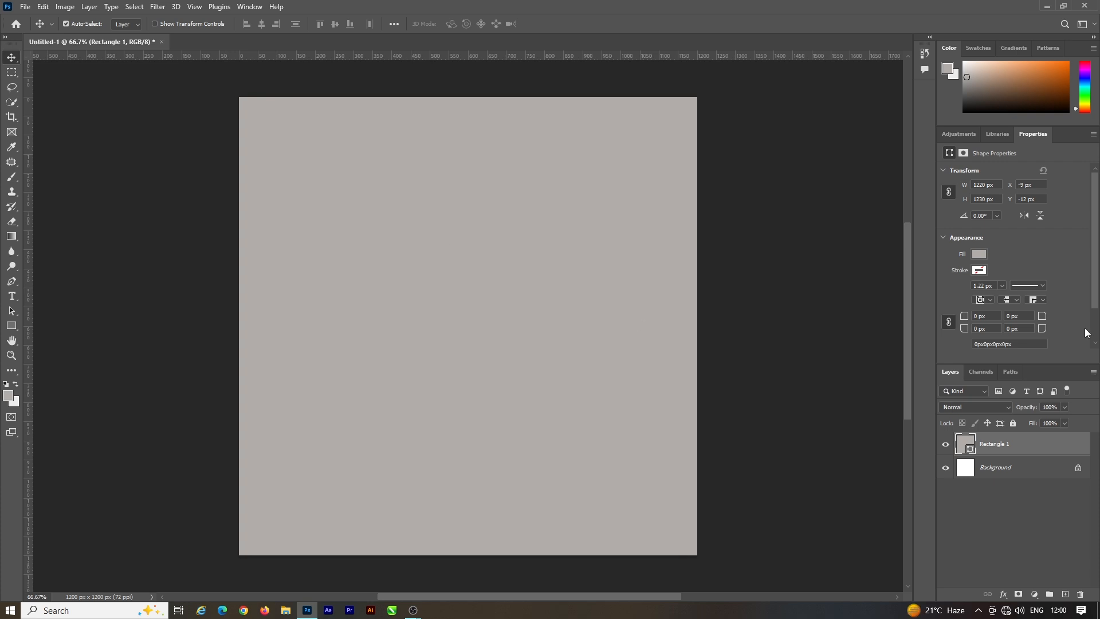
# Step: Add a new layer and paint a soft light-grey glow at the canvas centre with a 1300 px brush
pyautogui.click(1065, 594)
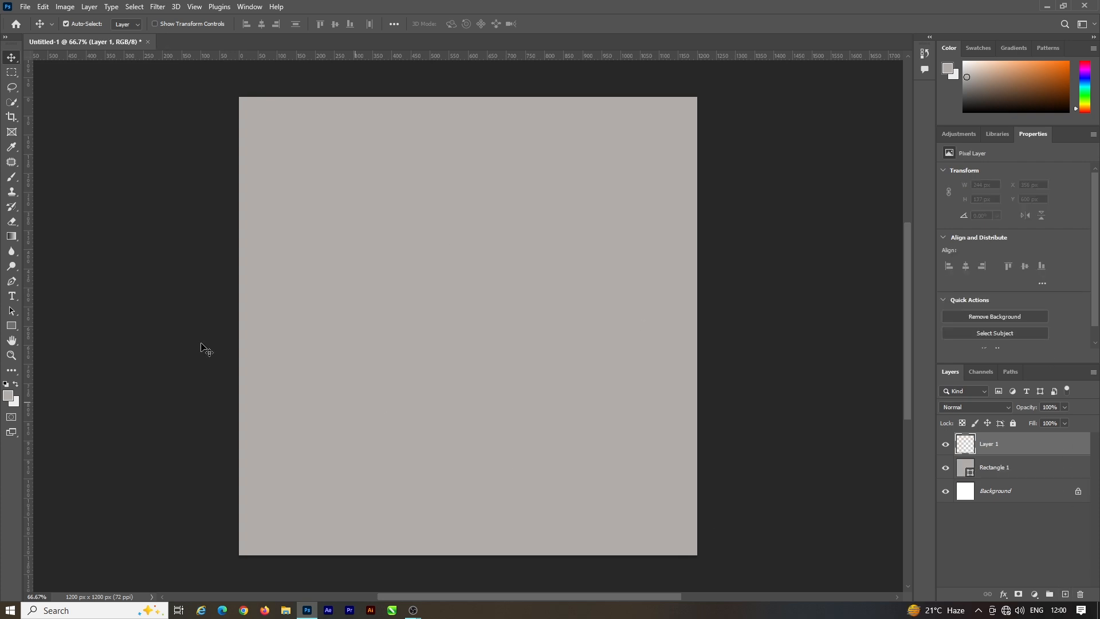
pyautogui.click(10, 182)
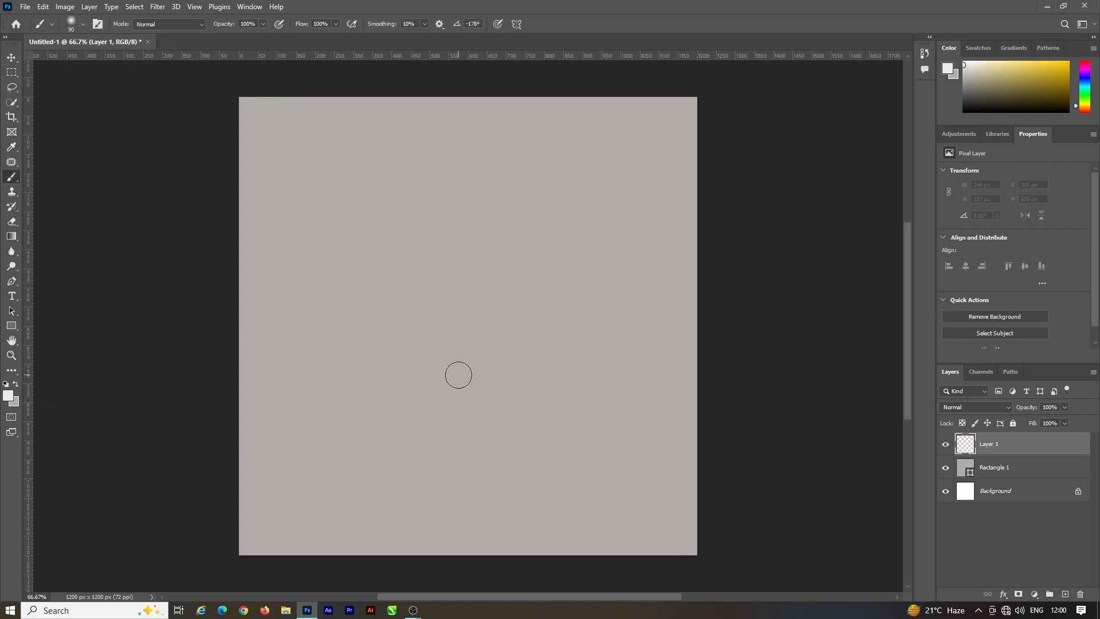
pyautogui.press(']')
pyautogui.press(']')
pyautogui.press(']')
pyautogui.press(']')
pyautogui.press(']')
pyautogui.press(']')
pyautogui.press(']')
pyautogui.press(']')
pyautogui.press(']')
pyautogui.press(']')
pyautogui.press(']')
pyautogui.press(']')
pyautogui.press(']')
pyautogui.press(']')
pyautogui.press(']')
pyautogui.press(']')
pyautogui.press(']')
pyautogui.click(467, 334)
pyautogui.click(468, 336)
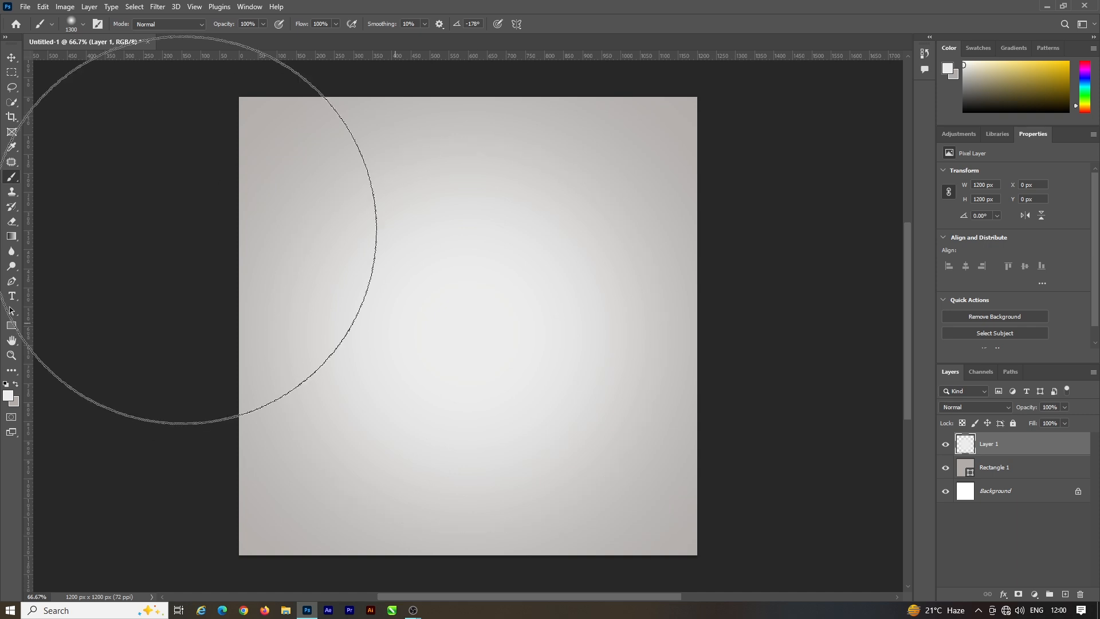
pyautogui.click(12, 61)
# Step: Draw a light-grey floor rectangle about 1227 × 440 px across the full width of the canvas's lower part
pyautogui.scroll(-1, 573, 275)
pyautogui.scroll(1, 611, 289)
pyautogui.scroll(-1, 614, 293)
pyautogui.scroll(1, 573, 307)
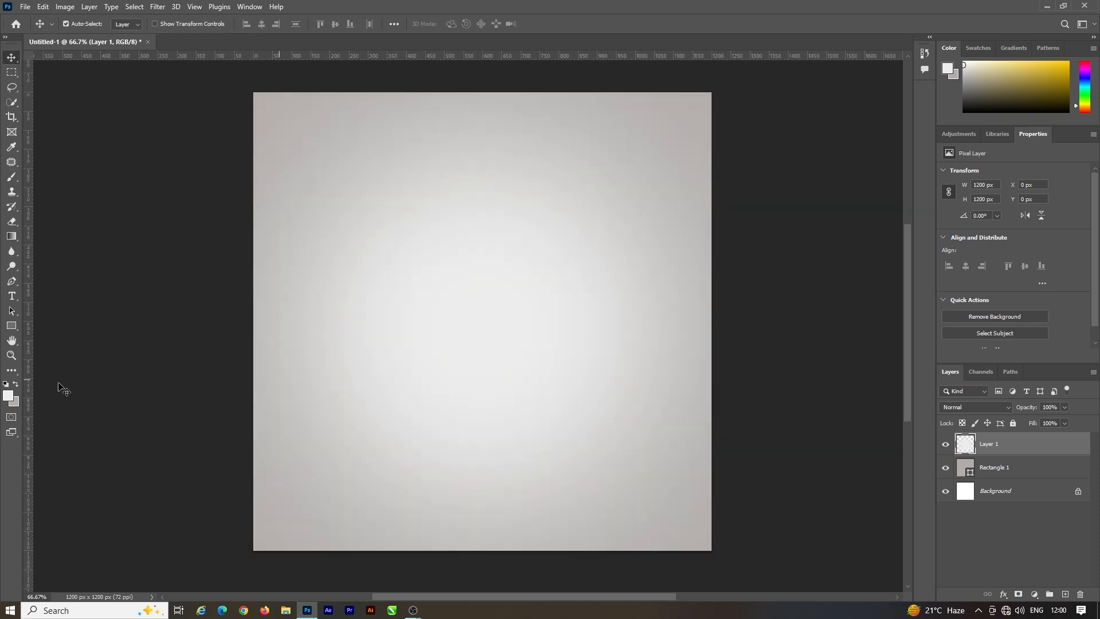
pyautogui.moveTo(250, 388); pyautogui.dragTo(719, 555)
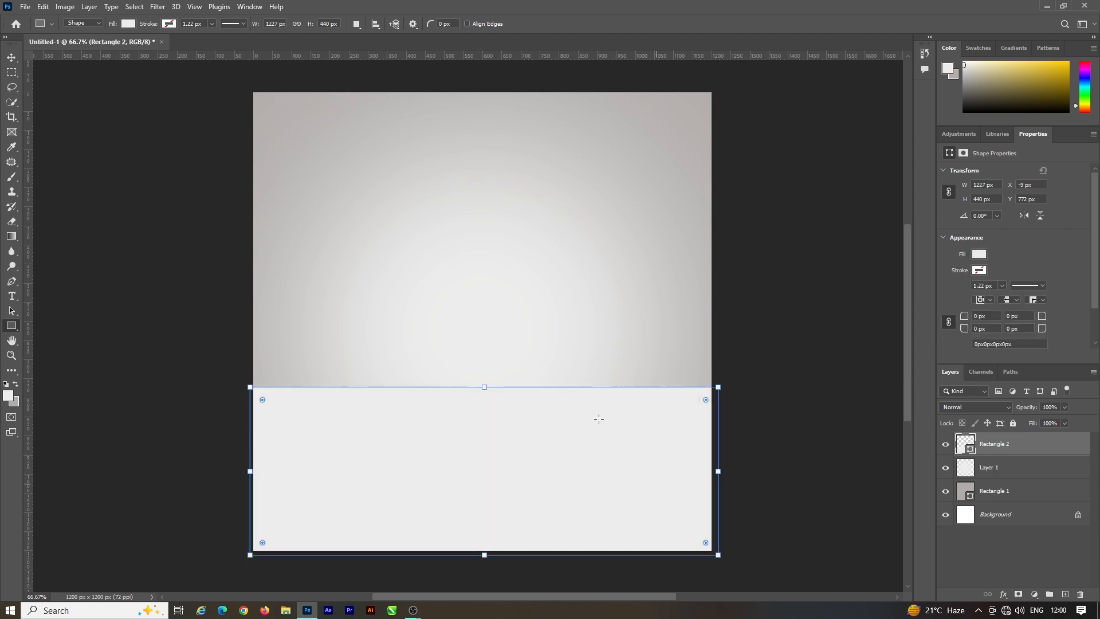
pyautogui.click(11, 58)
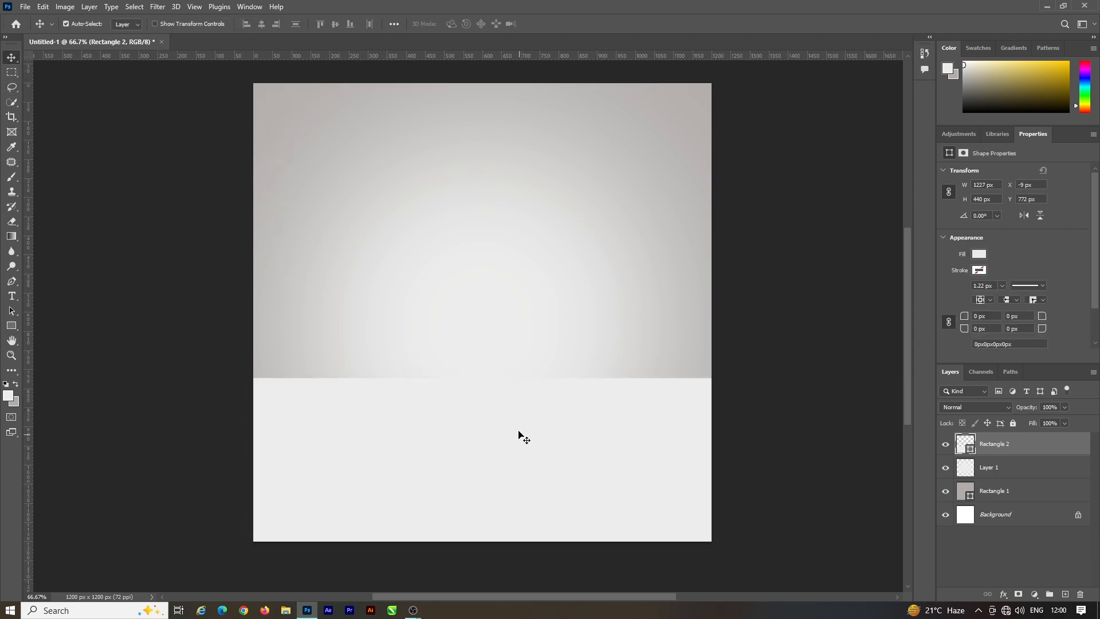
# Step: Add a new layer clipped to Rectangle 2 and make the darker grey the foreground colour for brushing
pyautogui.click(1065, 594)
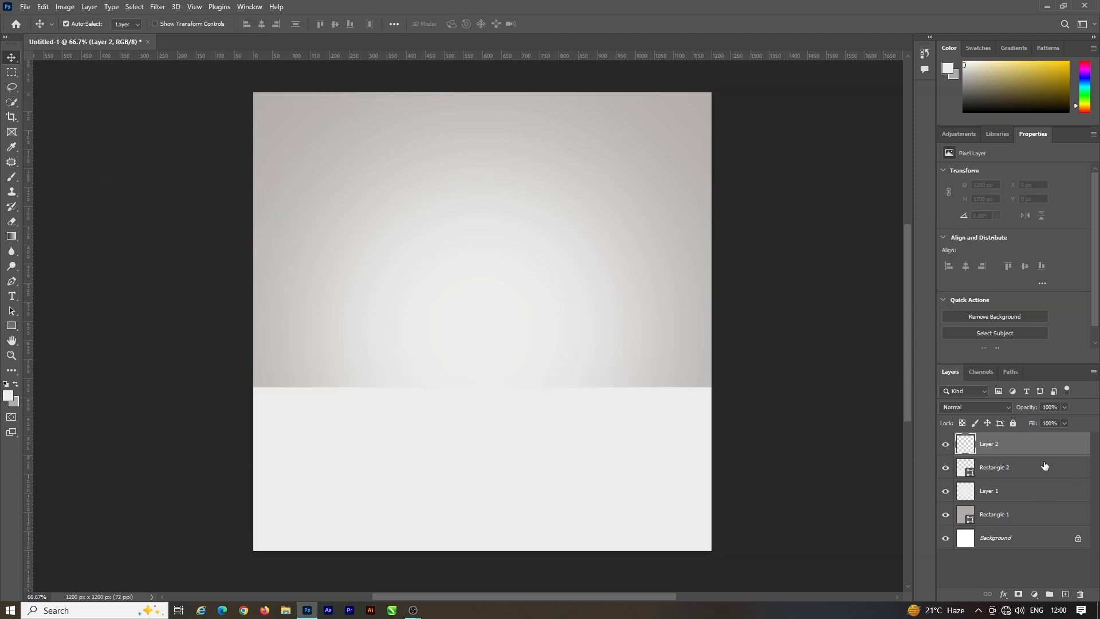
pyautogui.click(14, 390)
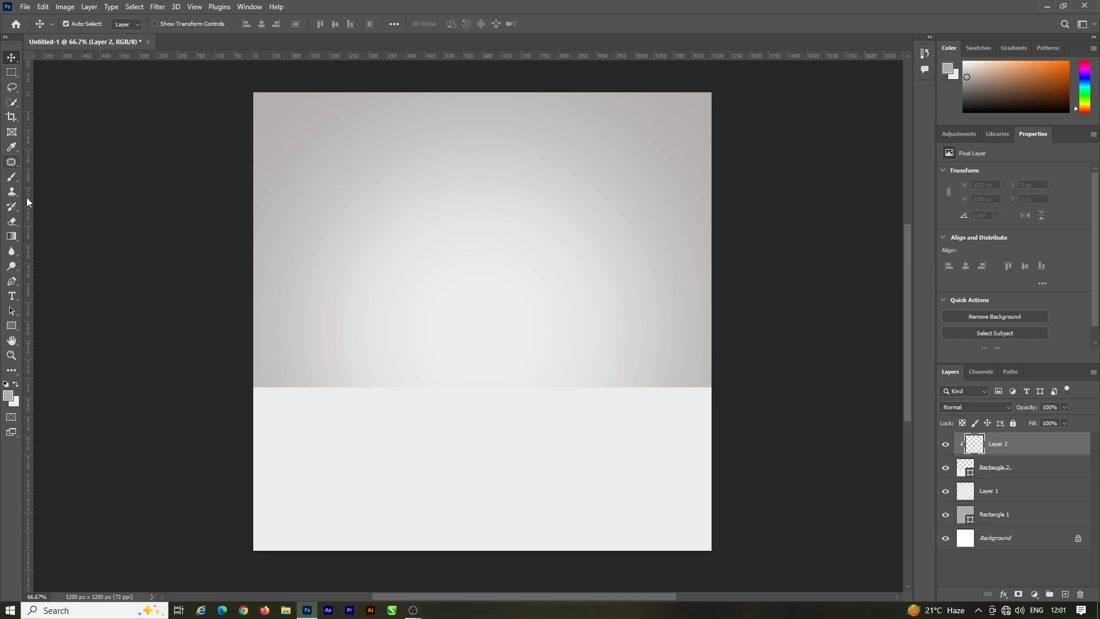
pyautogui.click(11, 177)
pyautogui.moveTo(712, 267)
pyautogui.mouseDown()
pyautogui.moveTo(393, 227)
pyautogui.moveTo(263, 230)
pyautogui.mouseUp()
pyautogui.hotkey('ctrl', 'z')
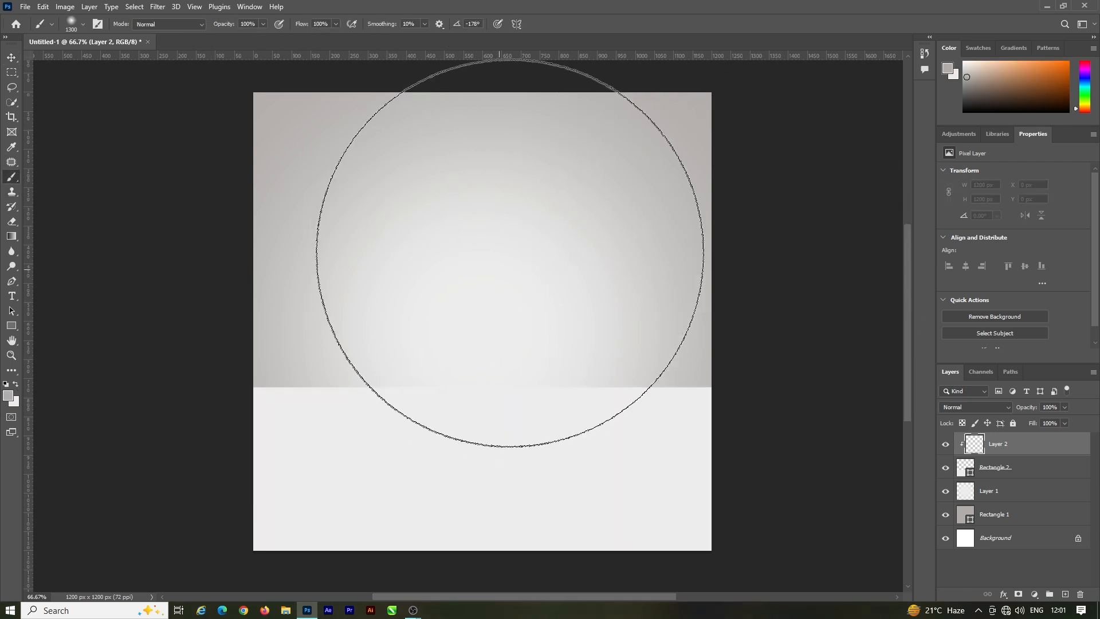
# Step: Paint a soft grey shadow along the floor rectangle's upper edge with a 1000 px brush
pyautogui.press('[')
pyautogui.press('[')
pyautogui.press('[')
pyautogui.click(528, 304)
pyautogui.moveTo(529, 304); pyautogui.dragTo(164, 304)
pyautogui.scroll(-1, 647, 231)
pyautogui.click(11, 58)
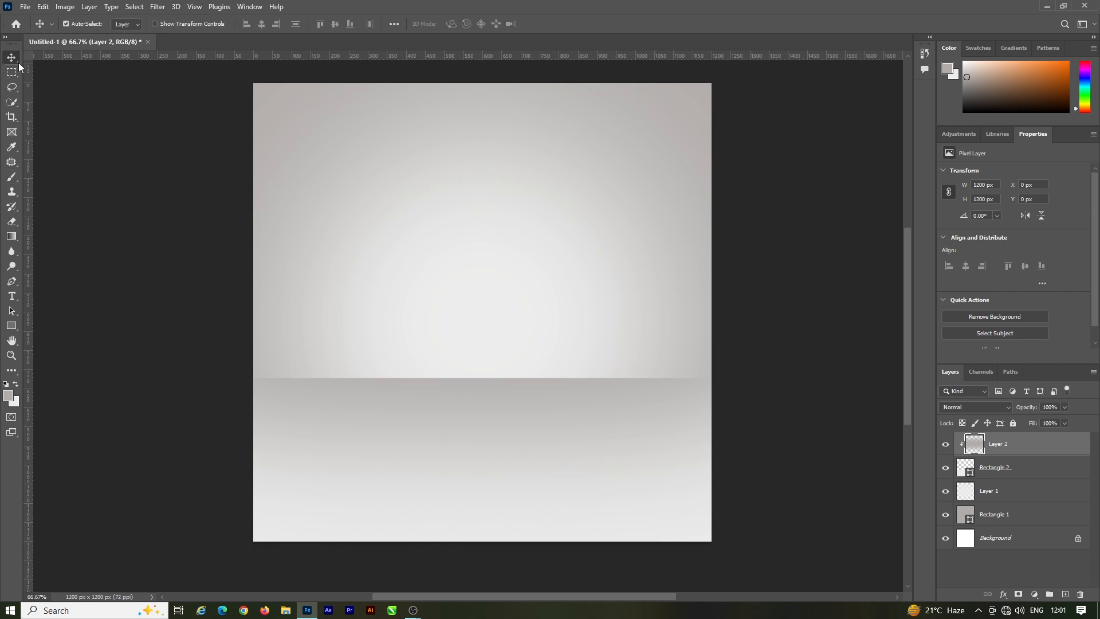
# Step: Widen the glow on Layer 1 by brushing the light colour across the wall just above the floor
pyautogui.click(705, 305)
pyautogui.click(1009, 471)
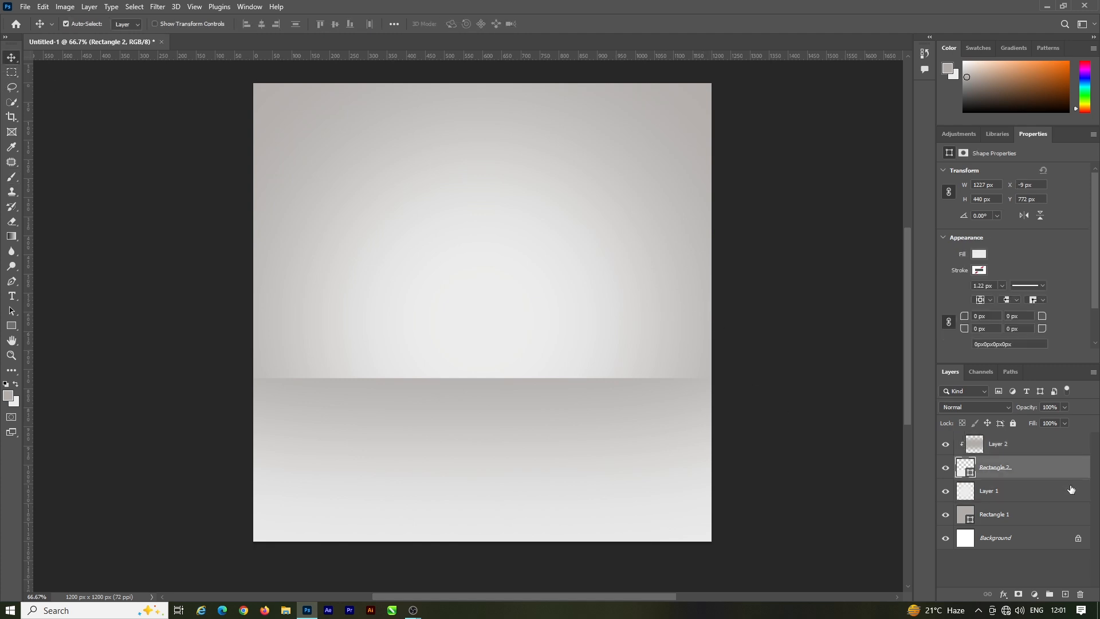
pyautogui.click(1015, 493)
pyautogui.click(12, 177)
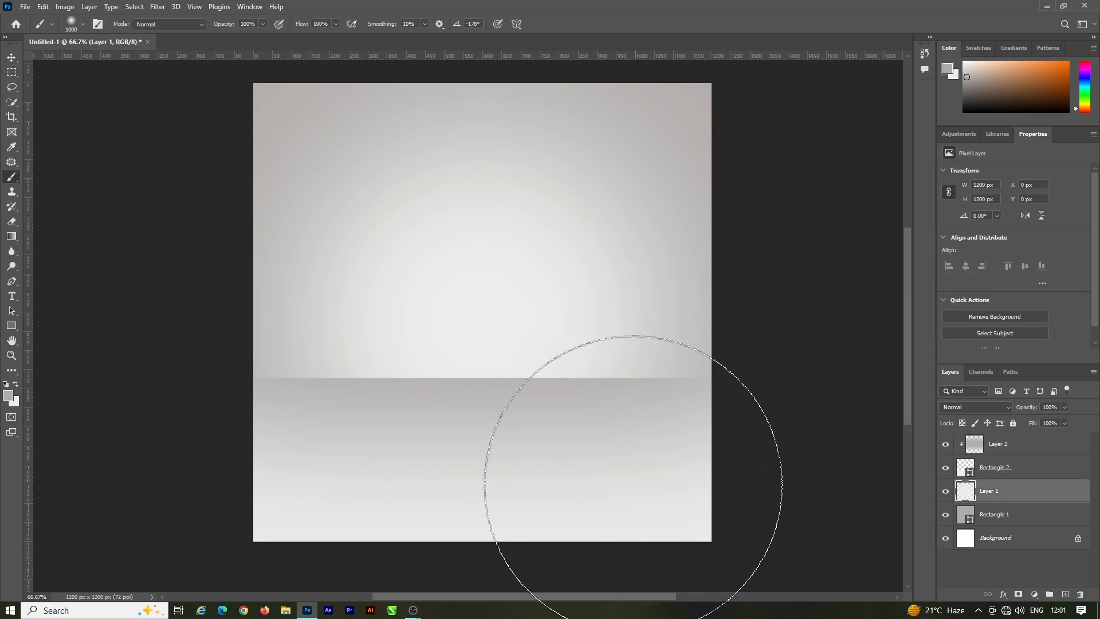
pyautogui.click(539, 410)
pyautogui.hotkey('ctrl', 'z')
pyautogui.press('x')
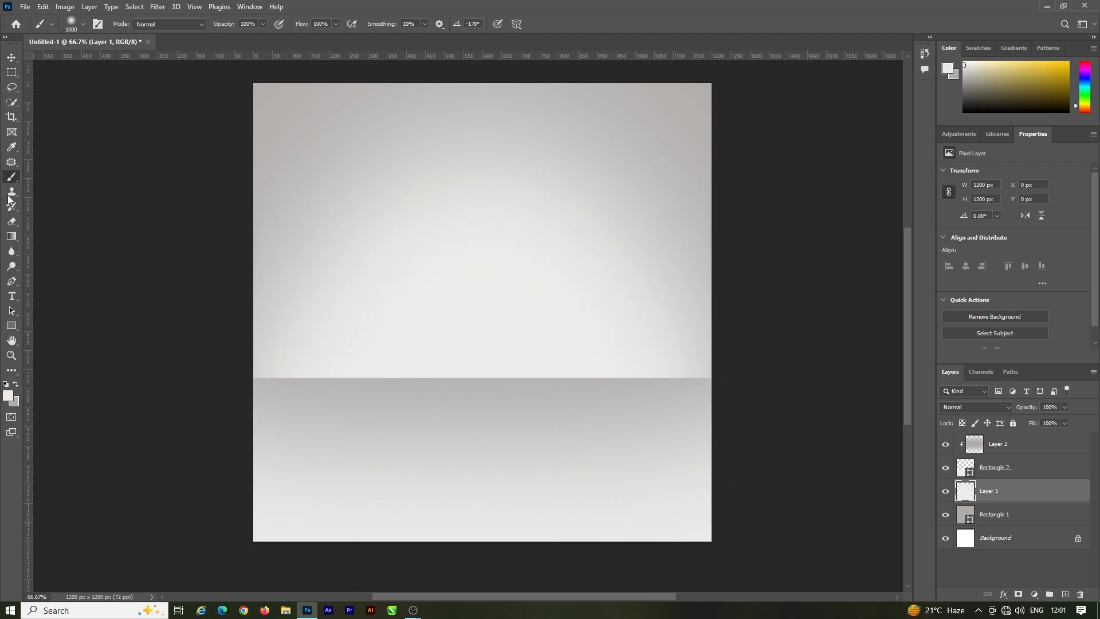
pyautogui.click(12, 58)
# Step: Lower the opacity of the floor shadow on Layer 2 to 52%
pyautogui.moveTo(482, 404); pyautogui.dragTo(501, 400)
pyautogui.click(507, 410)
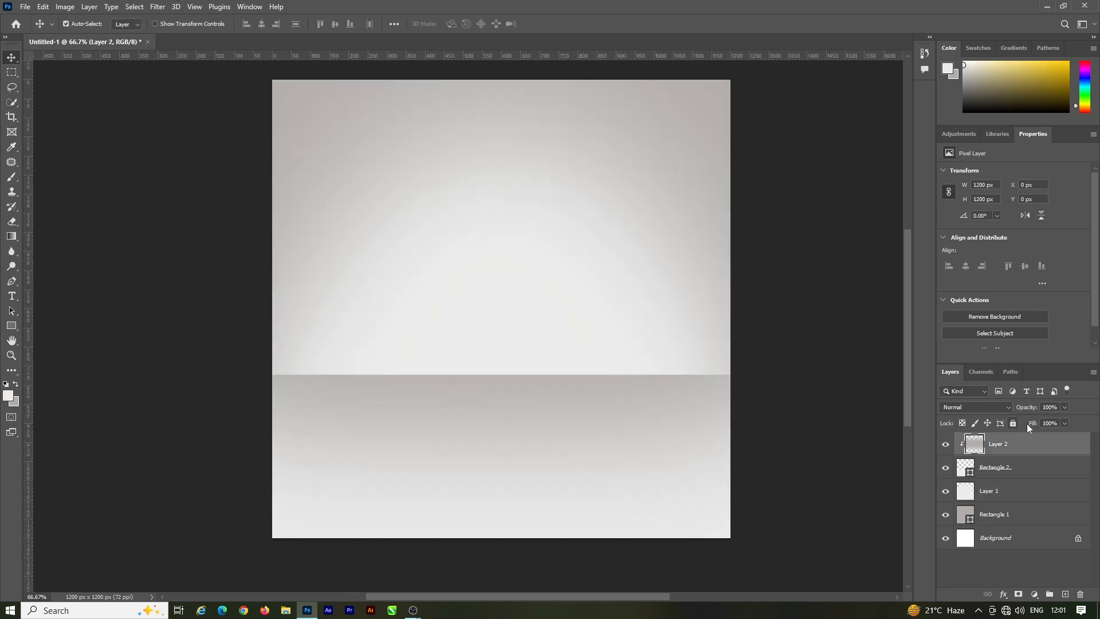
pyautogui.moveTo(1044, 419); pyautogui.dragTo(1038, 419)
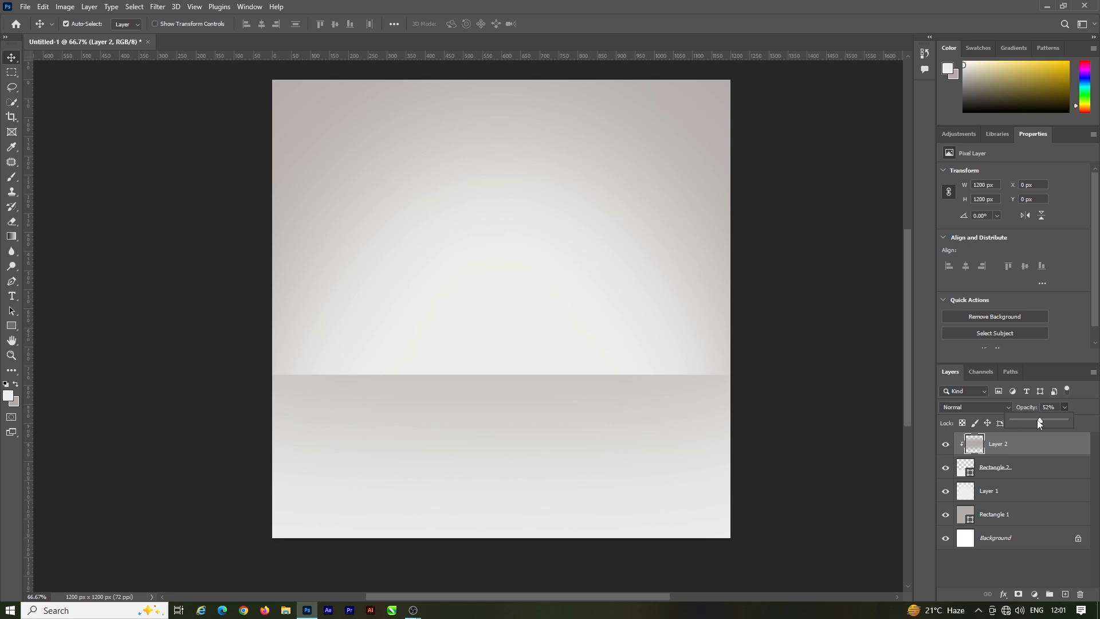
pyautogui.click(836, 426)
# Step: Place the stone fountain screenshot as an embedded image and move it straight down to about Y 409 px
pyautogui.scroll(1, 566, 420)
pyautogui.scroll(2, 573, 407)
pyautogui.scroll(-1, 585, 378)
pyautogui.scroll(1, 585, 379)
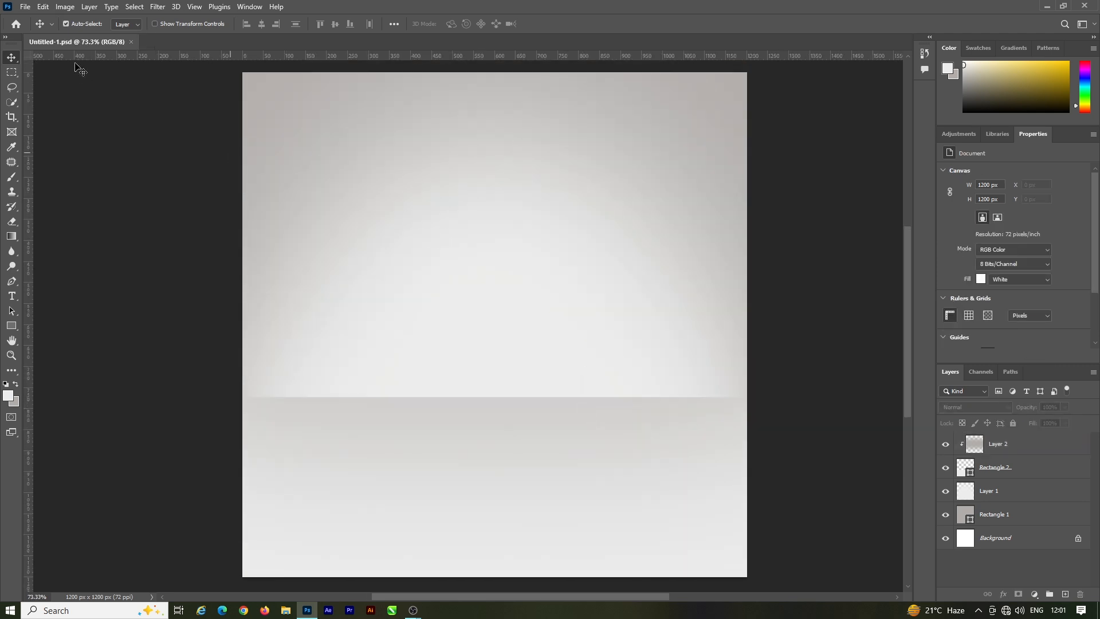
pyautogui.click(25, 7)
pyautogui.click(63, 224)
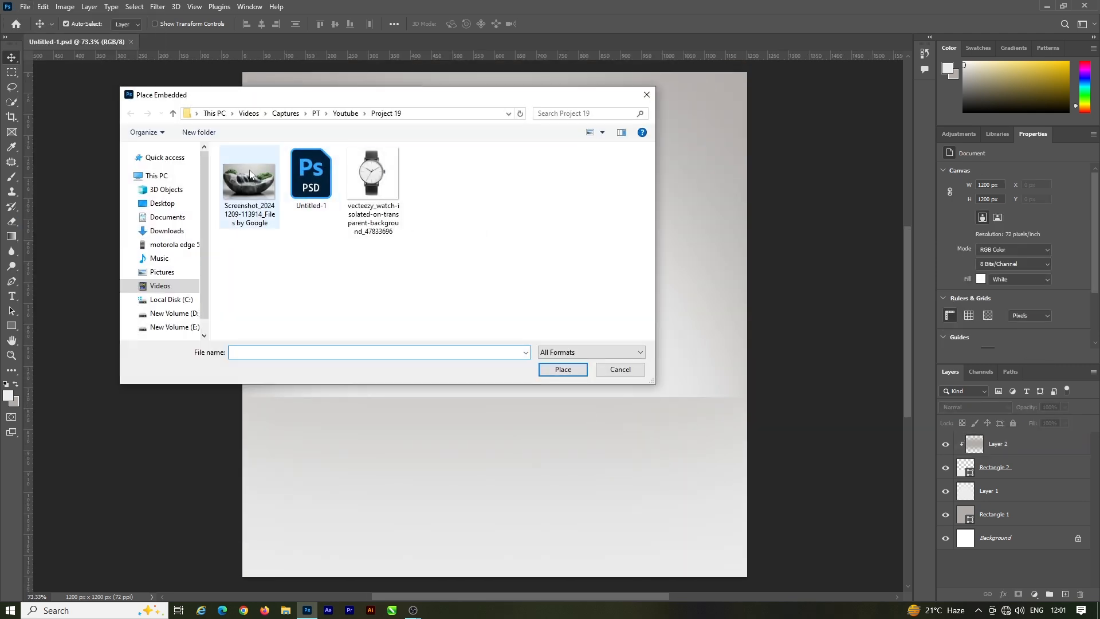
pyautogui.doubleClick(250, 174)
pyautogui.click(567, 25)
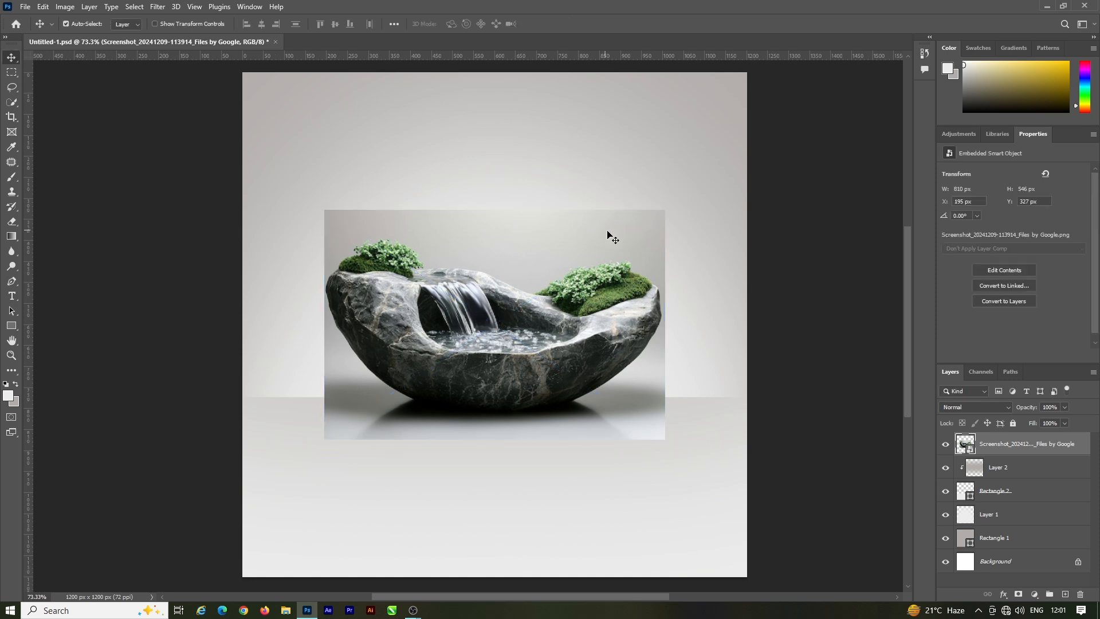
pyautogui.scroll(1, 512, 321)
pyautogui.moveTo(507, 324); pyautogui.dragTo(508, 363)
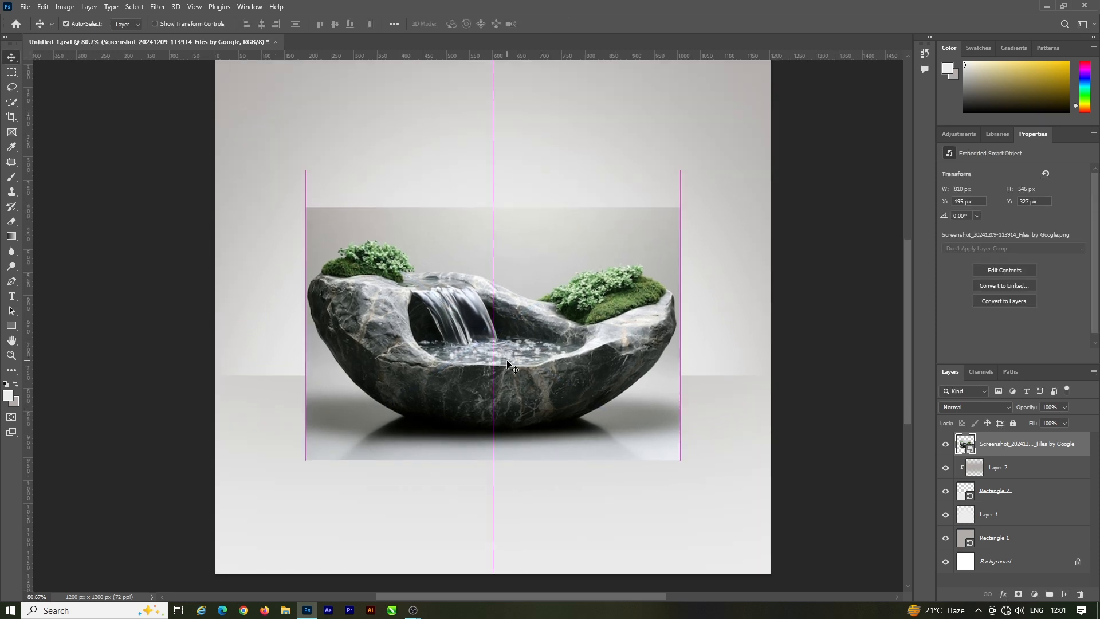
# Step: Start a Pen tool path at the moss on the stone bowl's left rim and trace down its left side
pyautogui.scroll(2, 468, 376)
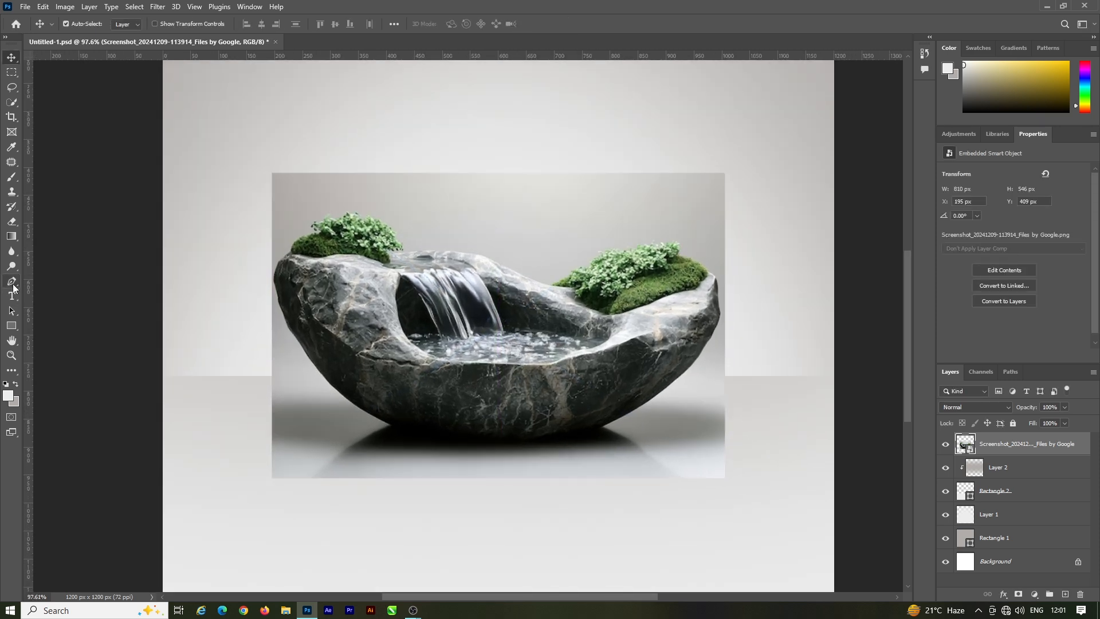
pyautogui.click(12, 283)
pyautogui.scroll(5, 320, 255)
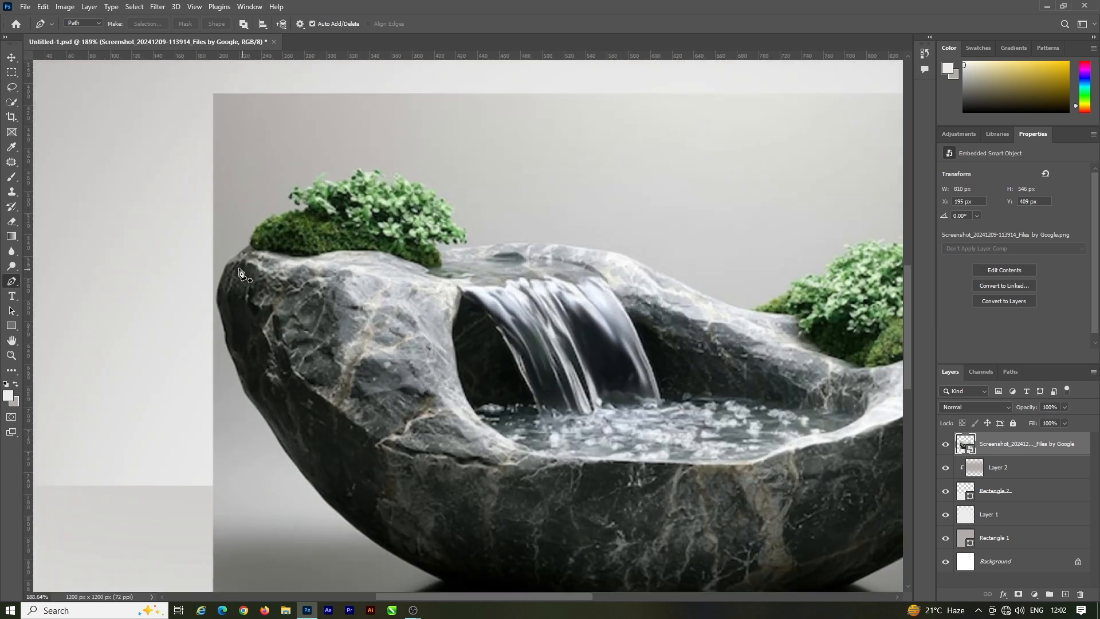
pyautogui.scroll(2, 247, 253)
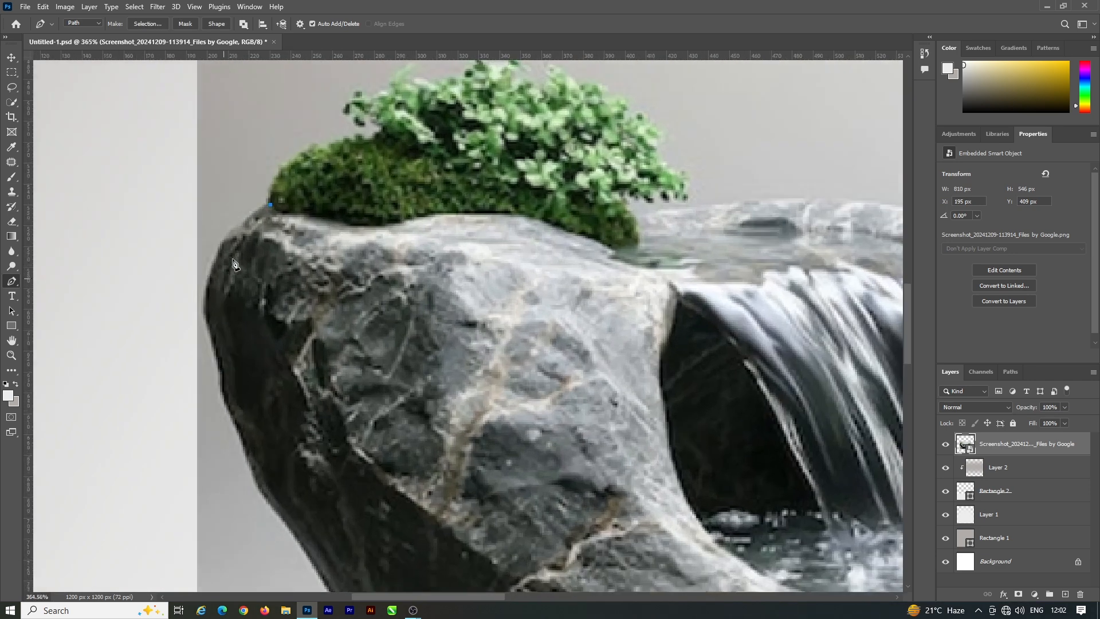
pyautogui.moveTo(206, 315); pyautogui.dragTo(210, 329)
pyautogui.scroll(-2, 229, 326)
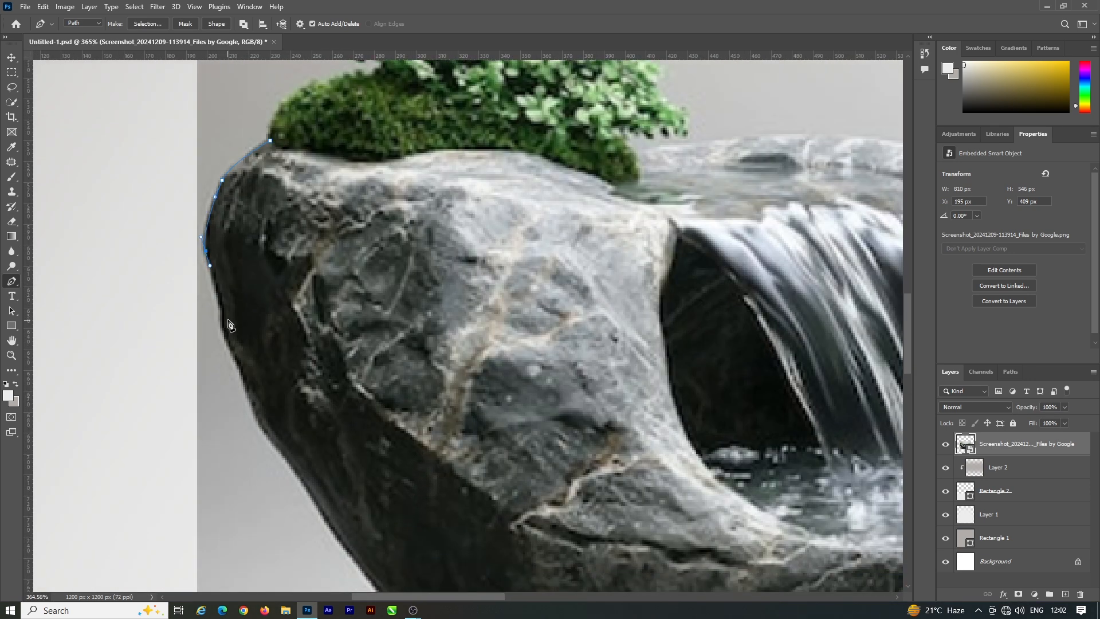
pyautogui.scroll(3, 234, 366)
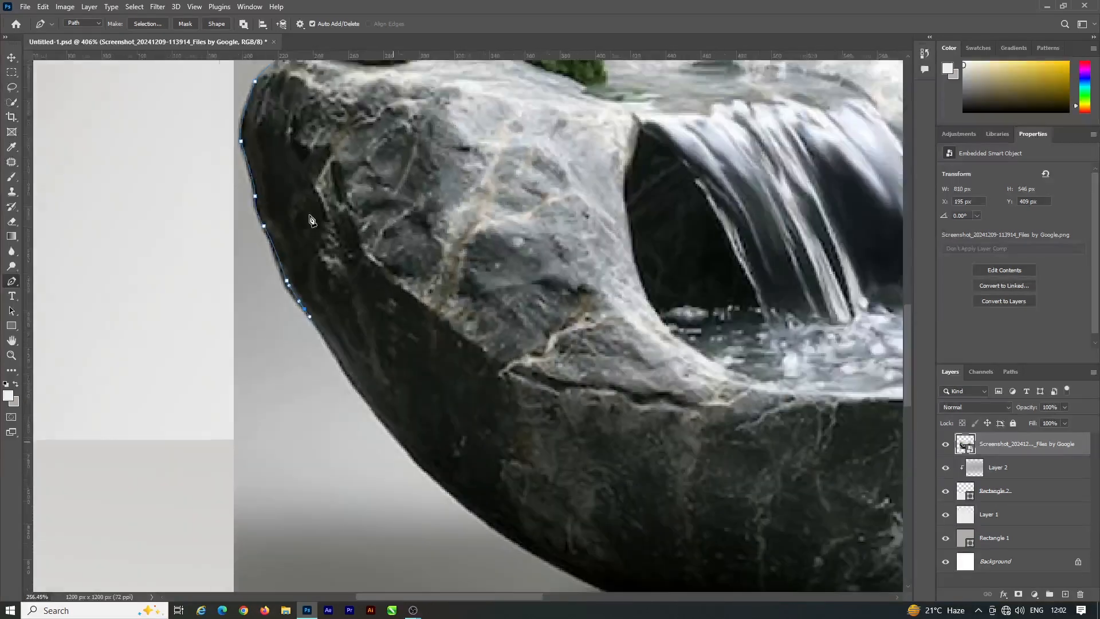
pyautogui.scroll(3, 268, 251)
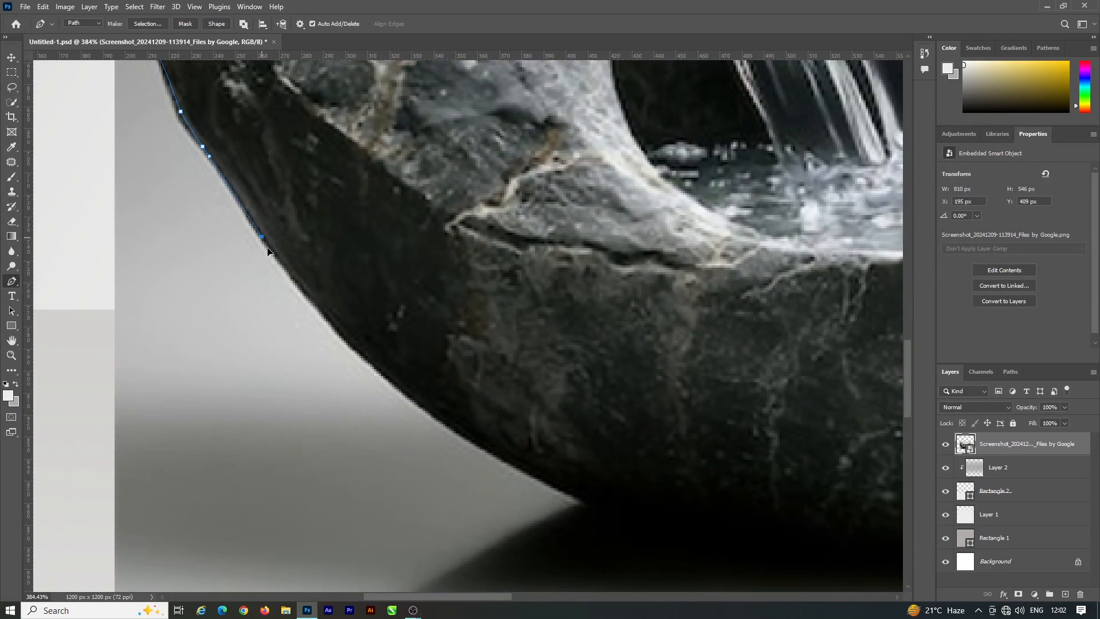
# Step: Extend the path with curved segments along the bowl's lower-left edge to the middle of its base
pyautogui.keyDown('alt'); pyautogui.click(385, 377); pyautogui.keyUp('alt')
pyautogui.scroll(-4, 389, 381)
pyautogui.scroll(4, 471, 432)
pyautogui.moveTo(498, 460); pyautogui.dragTo(611, 501)
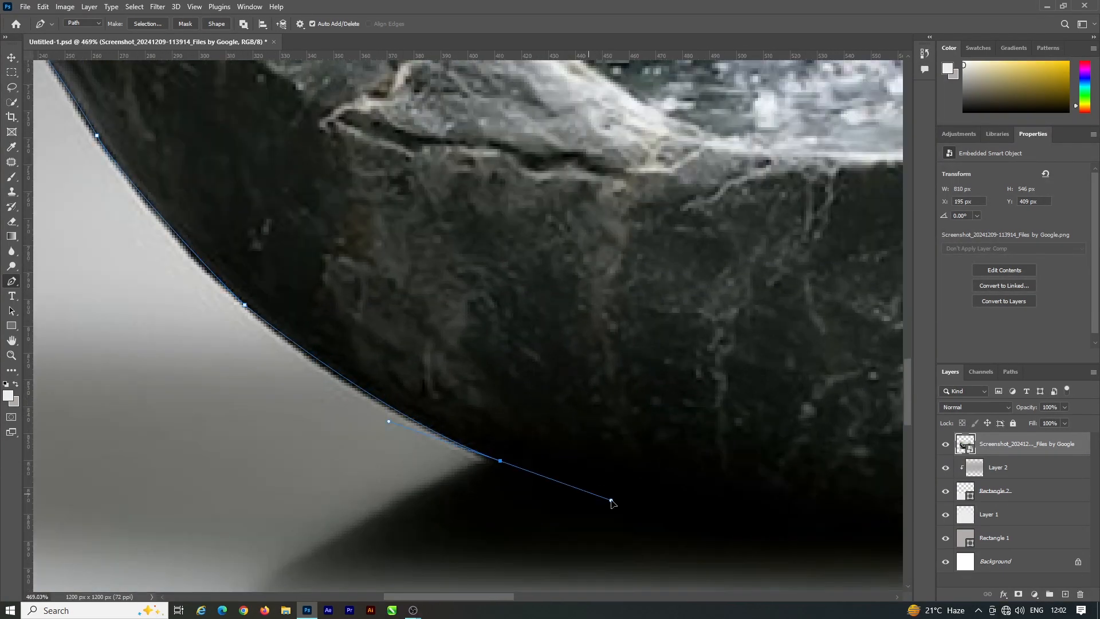
pyautogui.keyDown('alt'); pyautogui.click(499, 459); pyautogui.keyUp('alt')
pyautogui.scroll(-5, 306, 333)
pyautogui.scroll(3, 536, 398)
pyautogui.moveTo(571, 408); pyautogui.dragTo(744, 399)
pyautogui.keyDown('alt'); pyautogui.click(570, 408); pyautogui.keyUp('alt')
# Step: Trace the bowl's underside from the middle of the base up its lower-right curve
pyautogui.scroll(-4, 575, 408)
pyautogui.scroll(6, 705, 369)
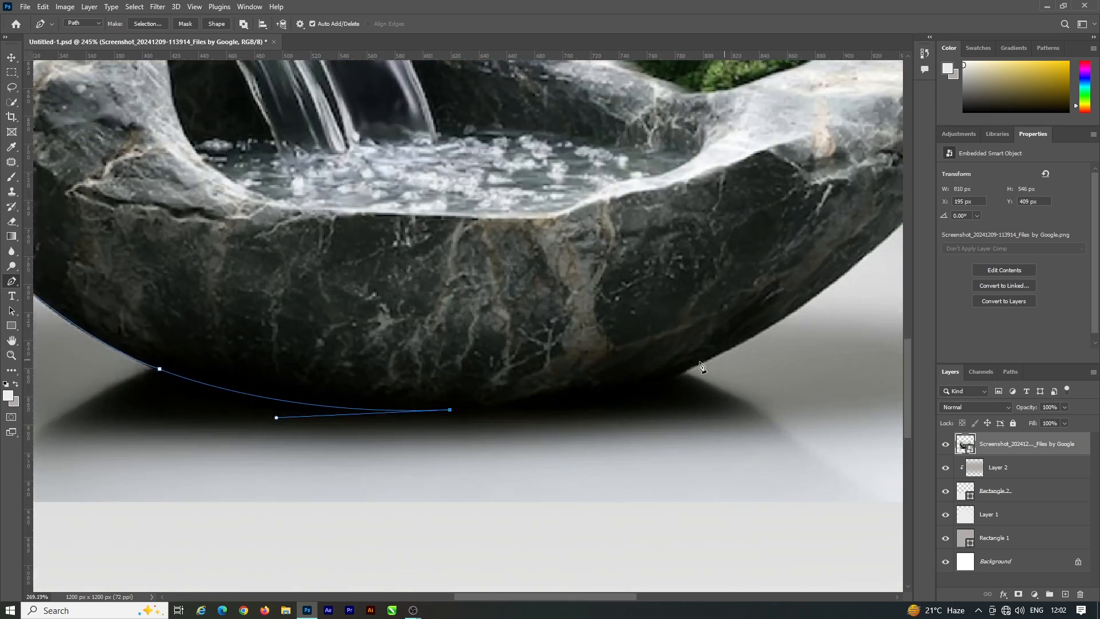
pyautogui.moveTo(676, 382); pyautogui.dragTo(795, 333)
pyautogui.keyDown('alt'); pyautogui.click(675, 382); pyautogui.keyUp('alt')
pyautogui.scroll(-4, 507, 383)
pyautogui.scroll(5, 693, 314)
pyautogui.moveTo(690, 309); pyautogui.dragTo(801, 192)
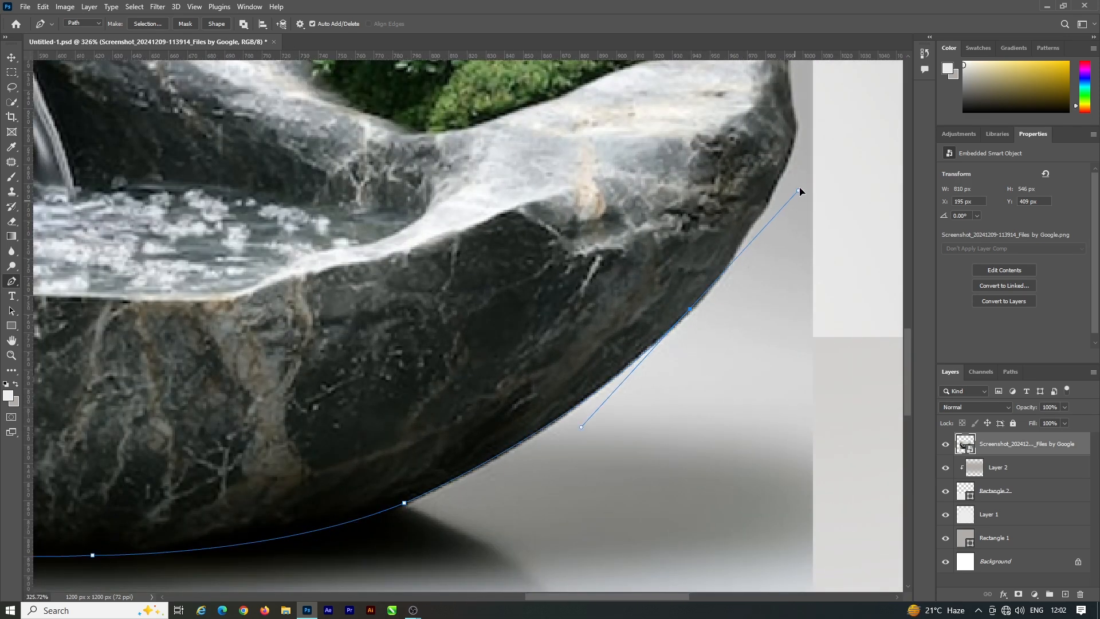
# Step: Trace the path up the bowl's right side to just below the right rim
pyautogui.scroll(2, 755, 241)
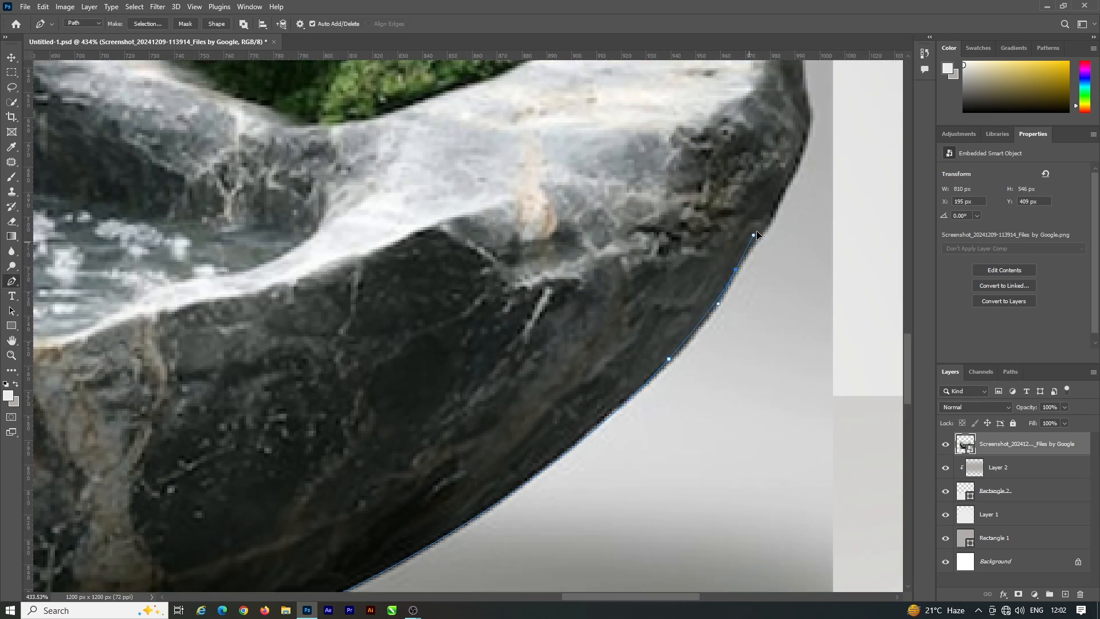
pyautogui.scroll(-5, 757, 235)
pyautogui.scroll(6, 674, 294)
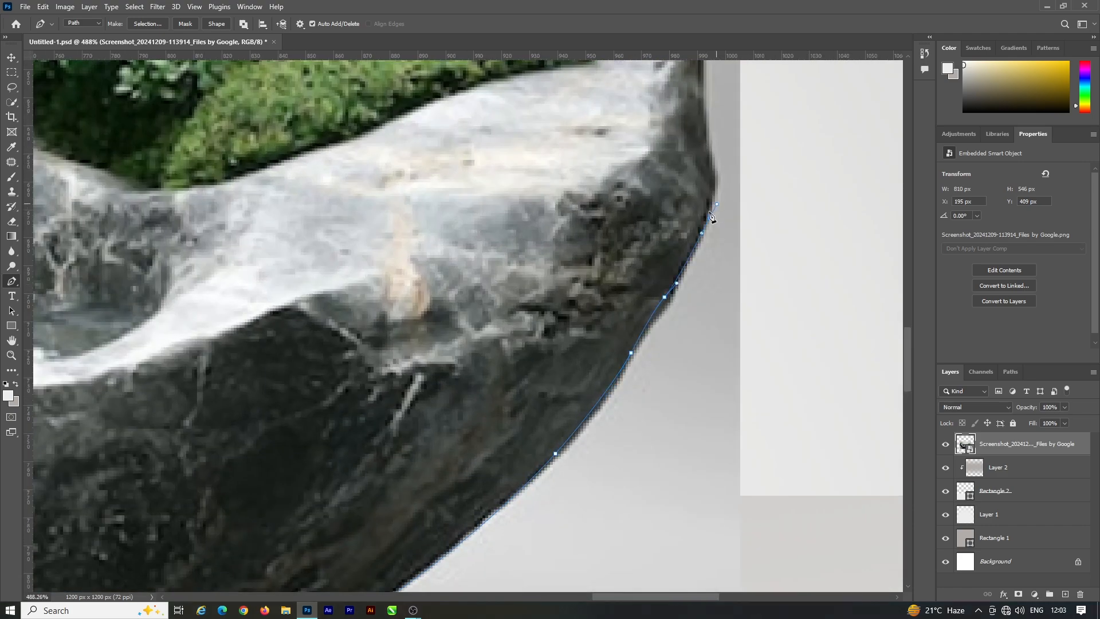
pyautogui.scroll(3, 710, 216)
pyautogui.moveTo(702, 245); pyautogui.dragTo(686, 216)
pyautogui.scroll(-2, 659, 282)
pyautogui.scroll(1, 671, 189)
pyautogui.moveTo(685, 161); pyautogui.dragTo(685, 111)
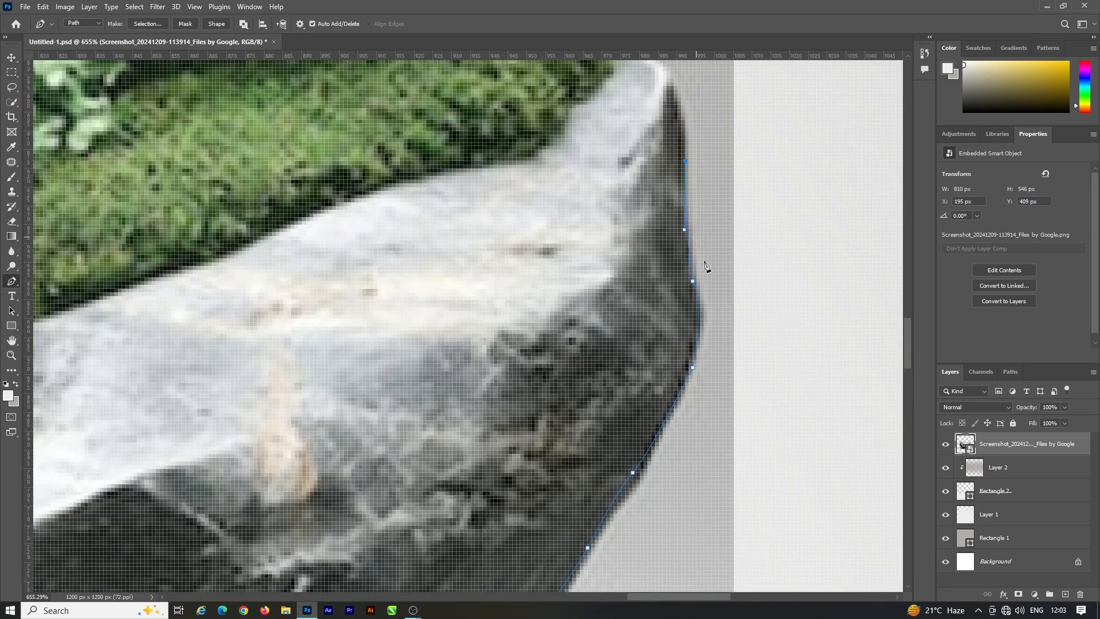
# Step: Carry the path around the right rim and over the moss and plant to where the foliage meets the back rim
pyautogui.scroll(-1, 688, 229)
pyautogui.scroll(-1, 666, 187)
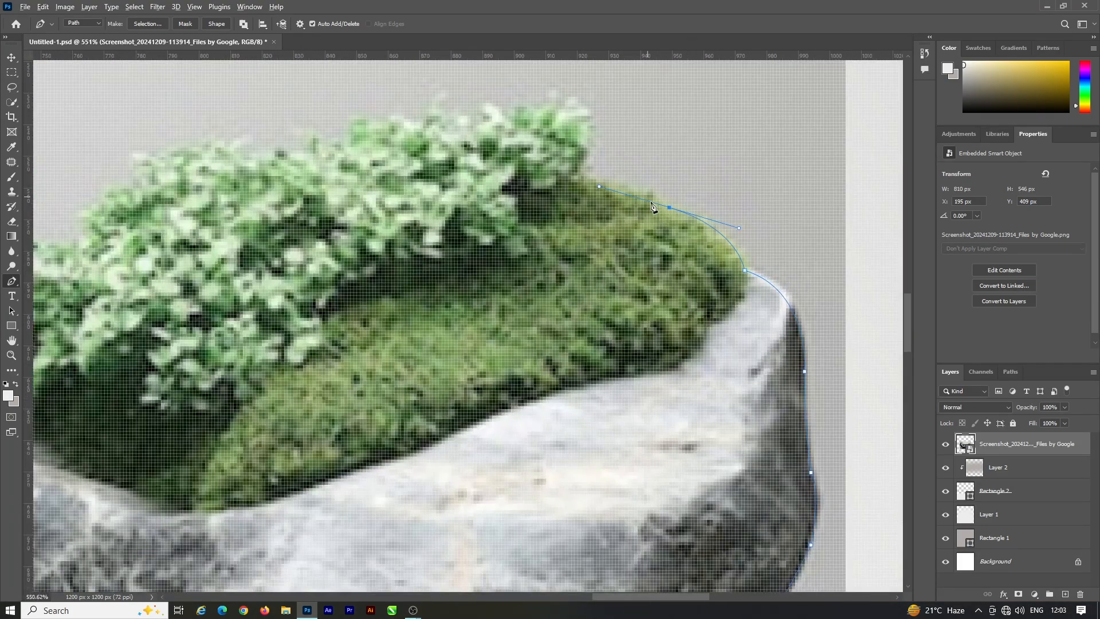
pyautogui.scroll(-1, 591, 180)
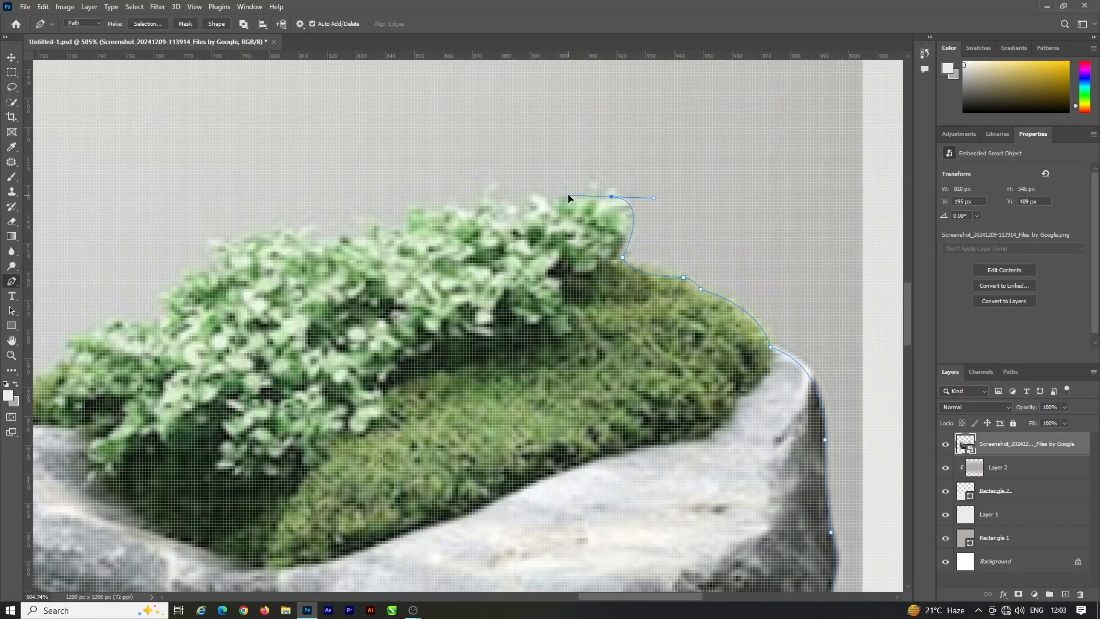
pyautogui.keyDown('alt'); pyautogui.click(612, 196); pyautogui.keyUp('alt')
pyautogui.scroll(-10, 611, 200)
pyautogui.scroll(5, 515, 241)
pyautogui.moveTo(392, 306); pyautogui.dragTo(302, 400)
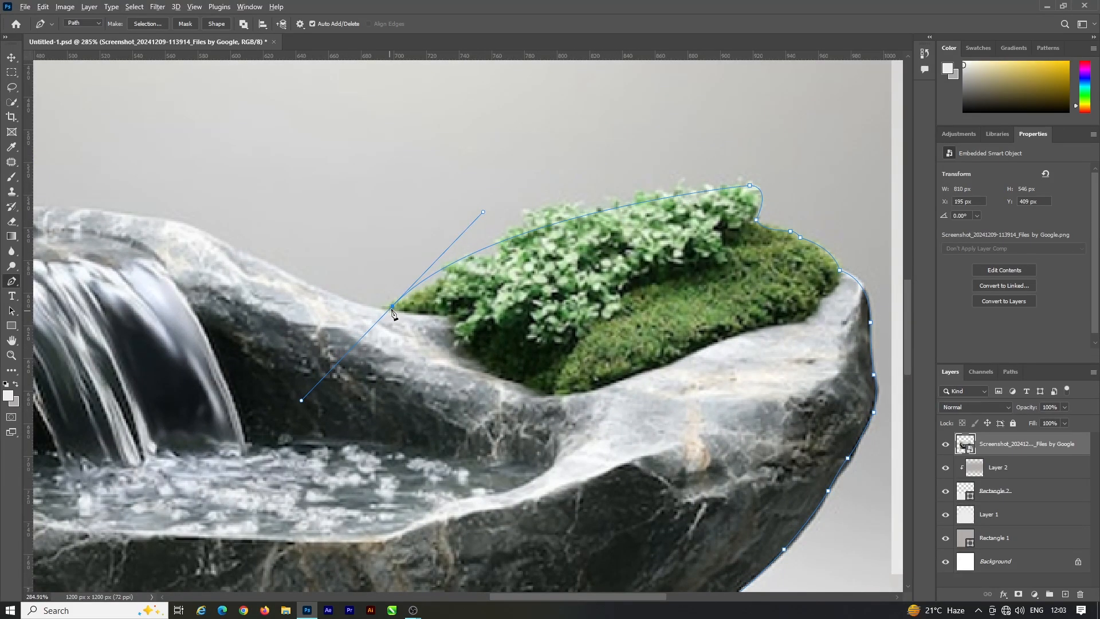
# Step: Trace the path along the bowl's back rim from the right foliage over the waterfall to the base of the left plant
pyautogui.scroll(-5, 516, 258)
pyautogui.scroll(7, 510, 252)
pyautogui.moveTo(527, 256); pyautogui.dragTo(472, 226)
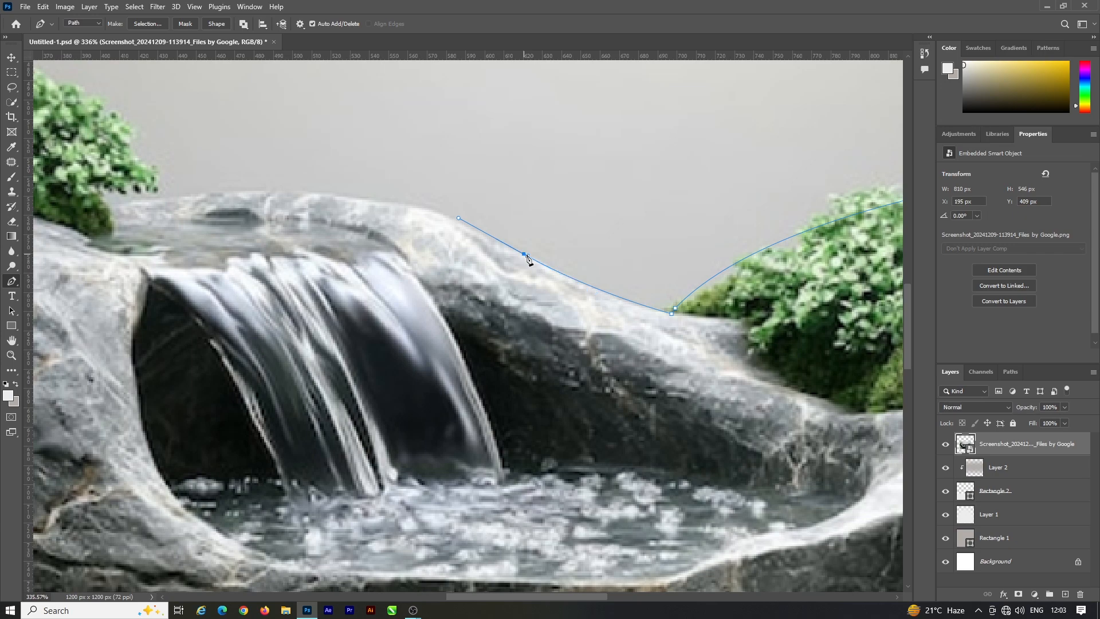
pyautogui.scroll(3, 528, 259)
pyautogui.scroll(-5, 412, 222)
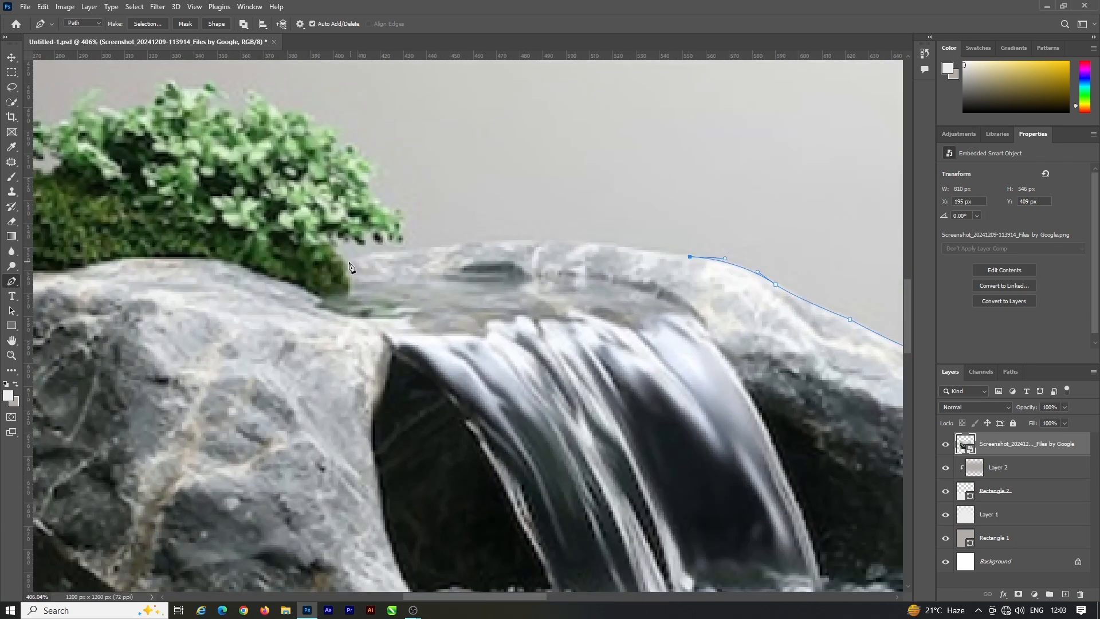
pyautogui.scroll(5, 344, 258)
pyautogui.moveTo(350, 259); pyautogui.dragTo(338, 257)
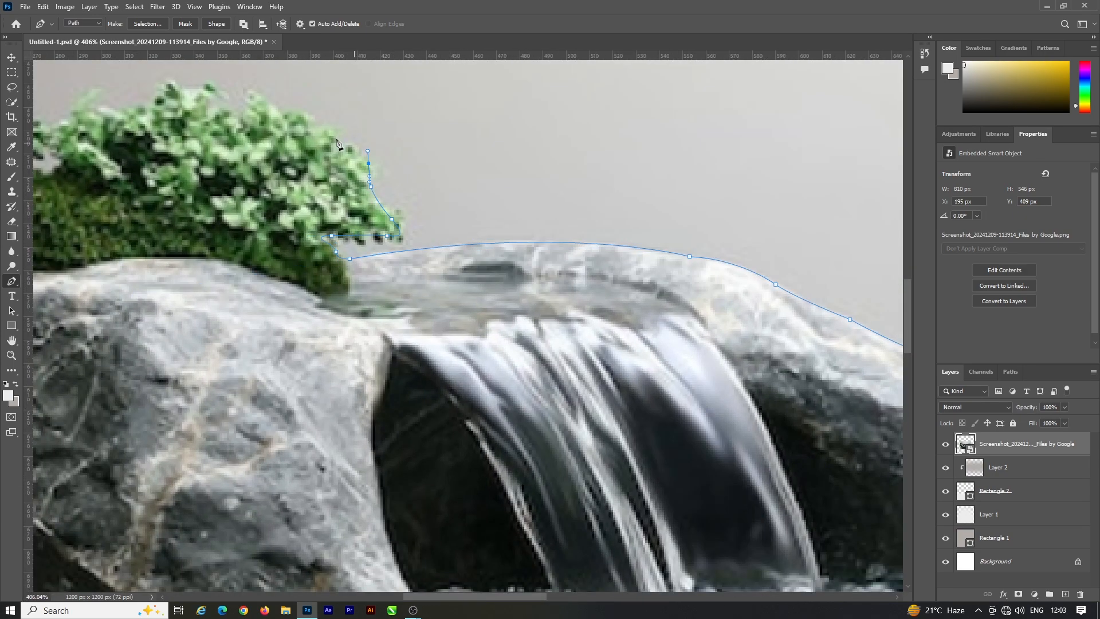
# Step: Outline the left plant and moss with the path and close it at its starting point
pyautogui.scroll(-2, 367, 172)
pyautogui.moveTo(418, 206); pyautogui.dragTo(405, 212)
pyautogui.moveTo(394, 217); pyautogui.dragTo(386, 218)
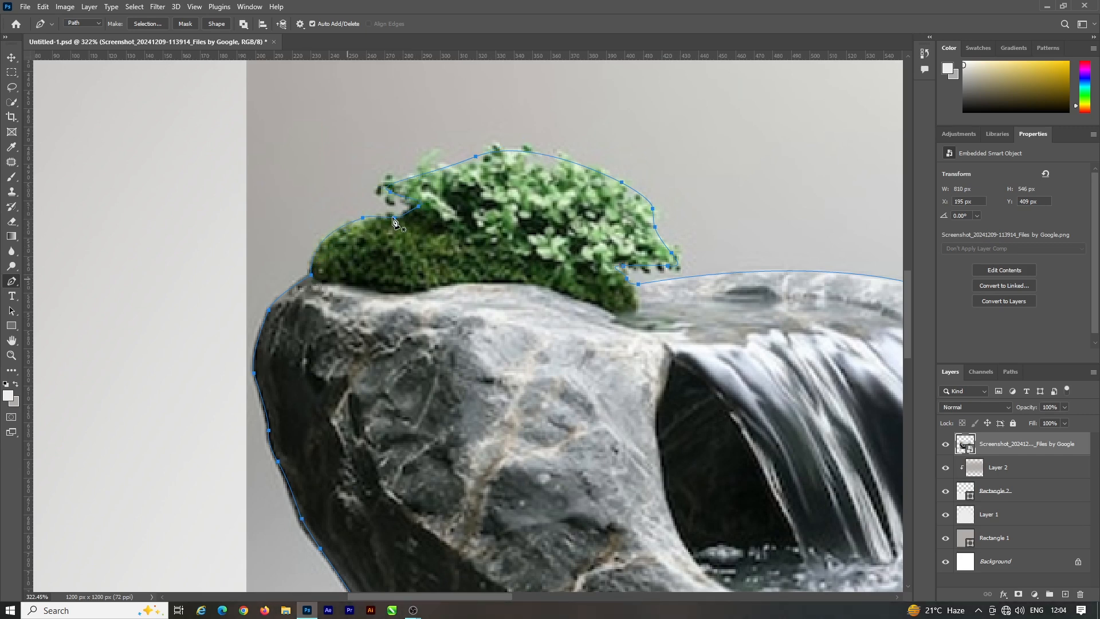
# Step: Turn the closed fountain path into a new anti-aliased selection with a 0-pixel feather
pyautogui.scroll(-6, 394, 218)
pyautogui.rightClick(464, 284)
pyautogui.click(493, 332)
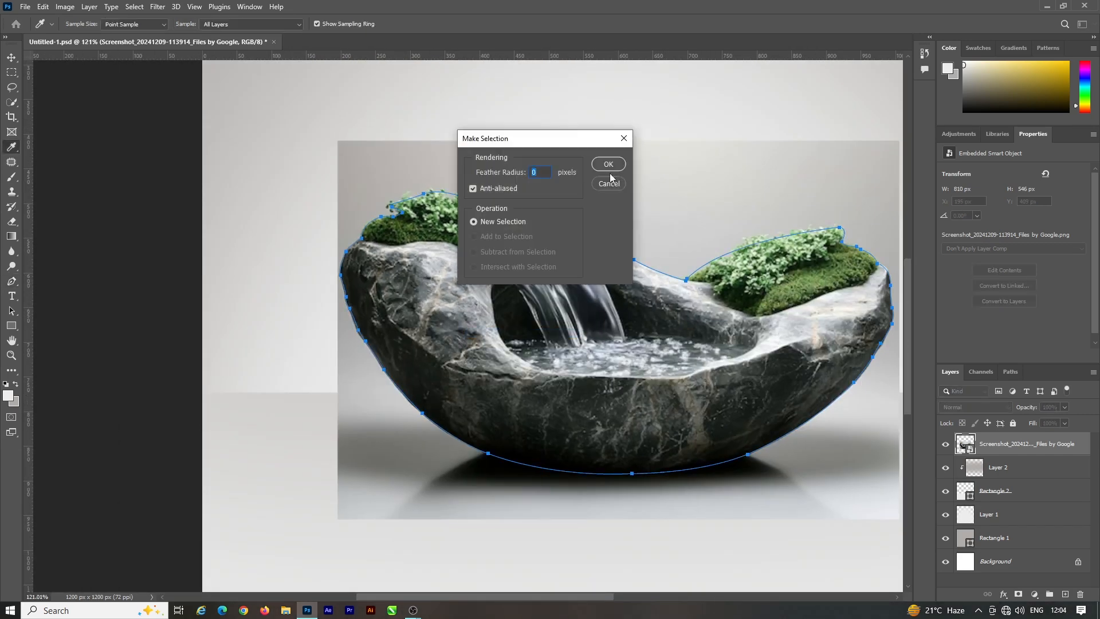
pyautogui.click(609, 170)
pyautogui.scroll(3, 626, 210)
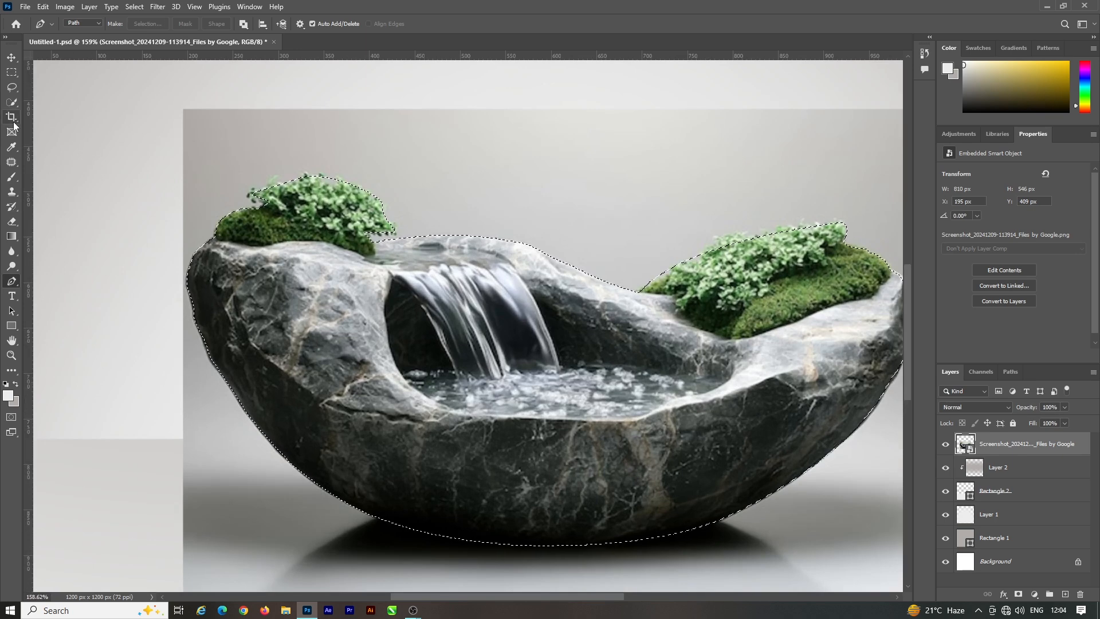
# Step: Open the selection in Select and Mask and refine the leafy edge of the left plant with the Refine Edge Brush
pyautogui.click(12, 102)
pyautogui.hotkey('alt', 'ctrl', 'r')
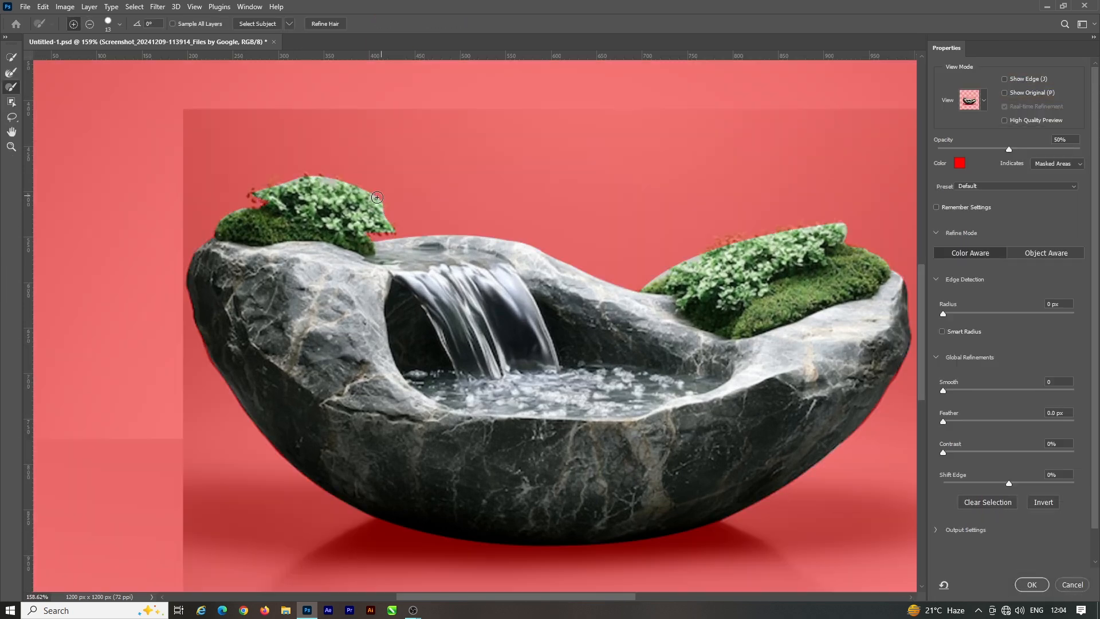
pyautogui.scroll(3, 388, 206)
pyautogui.click(15, 75)
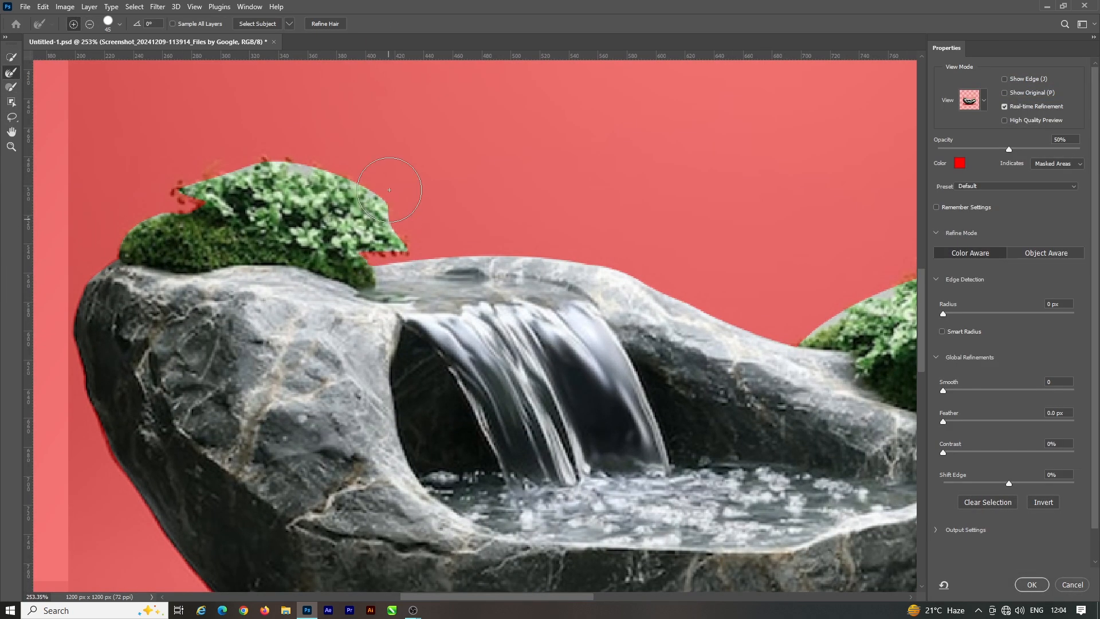
pyautogui.moveTo(393, 228)
pyautogui.mouseDown()
pyautogui.moveTo(348, 175)
pyautogui.moveTo(240, 160)
pyautogui.moveTo(154, 193)
pyautogui.mouseUp()
# Step: Refine the leafy edge of the right plant with the same brush and apply the refined selection
pyautogui.scroll(-5, 354, 229)
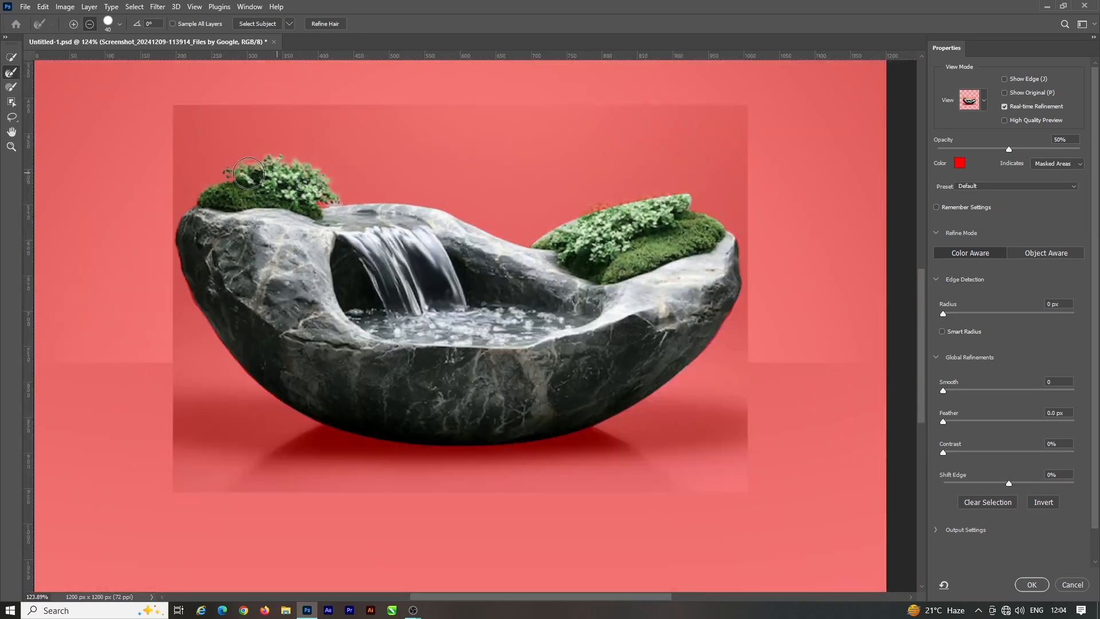
pyautogui.scroll(4, 509, 189)
pyautogui.moveTo(493, 244)
pyautogui.mouseDown()
pyautogui.moveTo(537, 212)
pyautogui.moveTo(675, 188)
pyautogui.mouseUp()
pyautogui.scroll(-3, 843, 318)
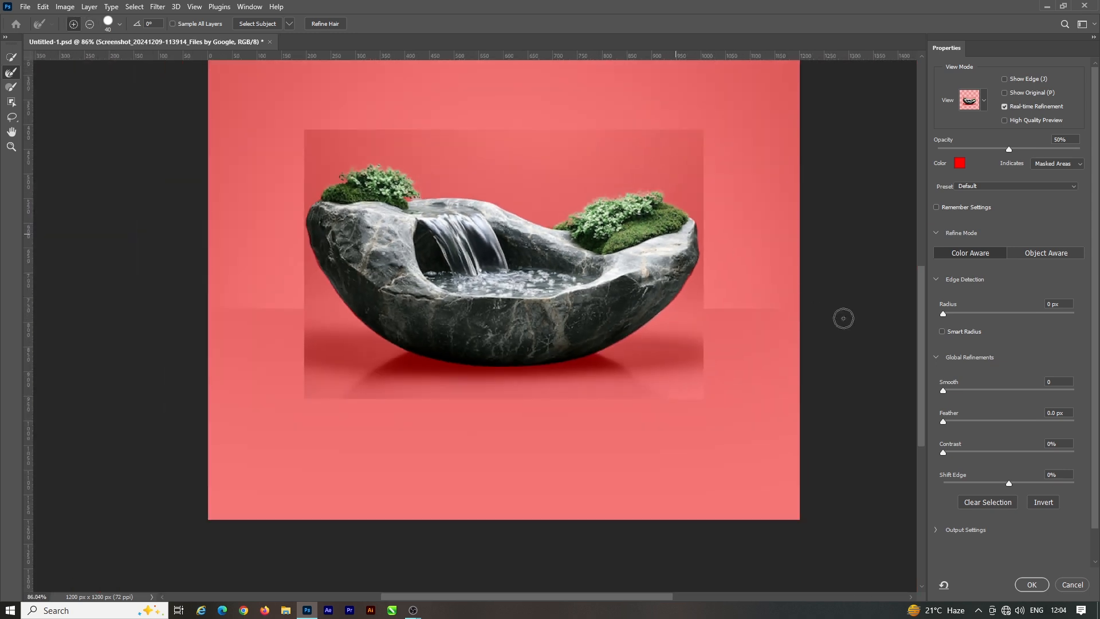
pyautogui.click(1031, 585)
pyautogui.press('v')
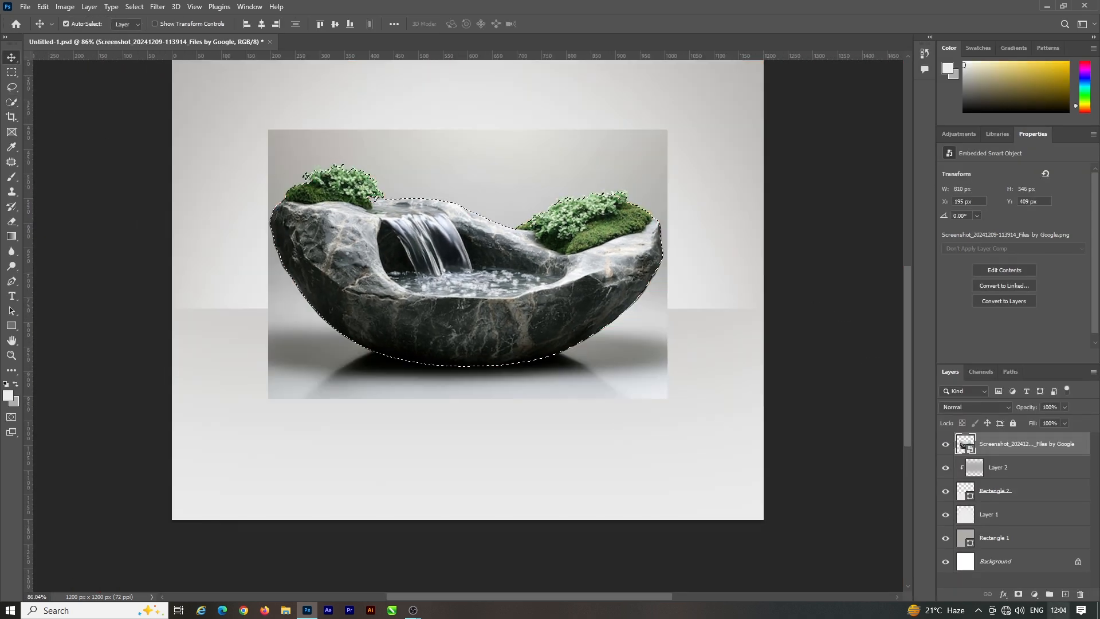
# Step: Mask the fountain layer with the selection and convert the masked layer to a smart object
pyautogui.click(1019, 594)
pyautogui.scroll(-3, 481, 372)
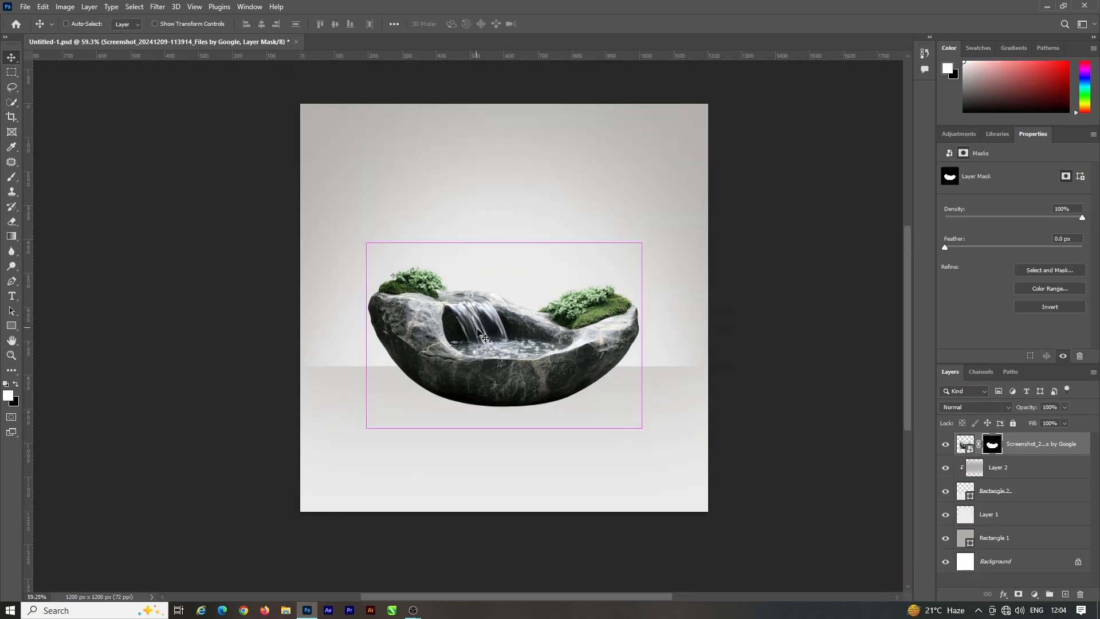
pyautogui.scroll(2, 480, 373)
pyautogui.scroll(-2, 536, 360)
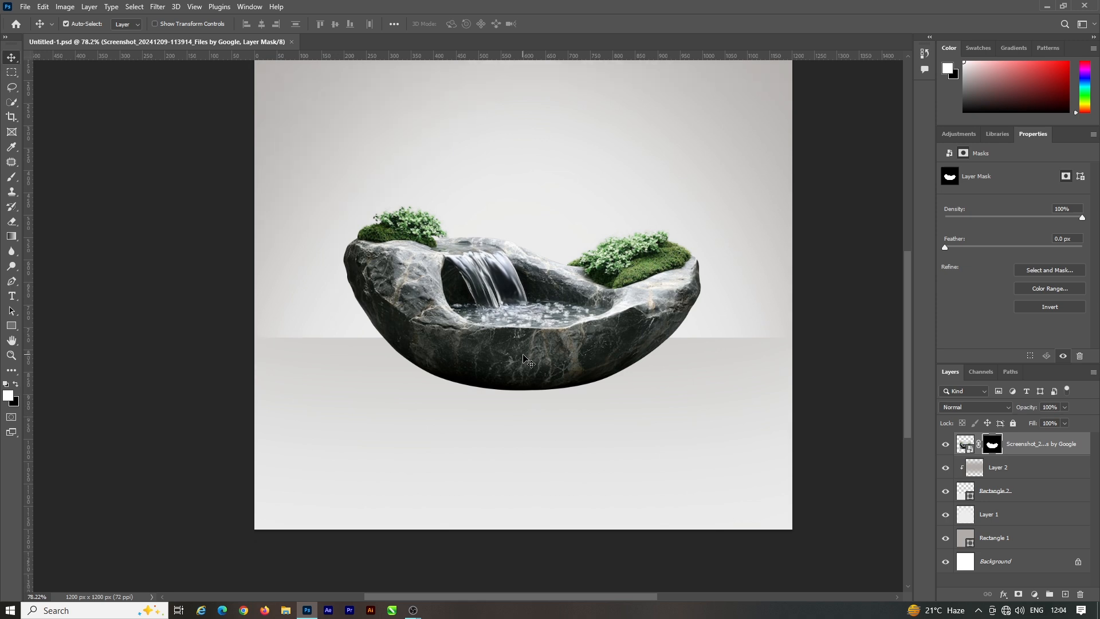
pyautogui.rightClick(1047, 453)
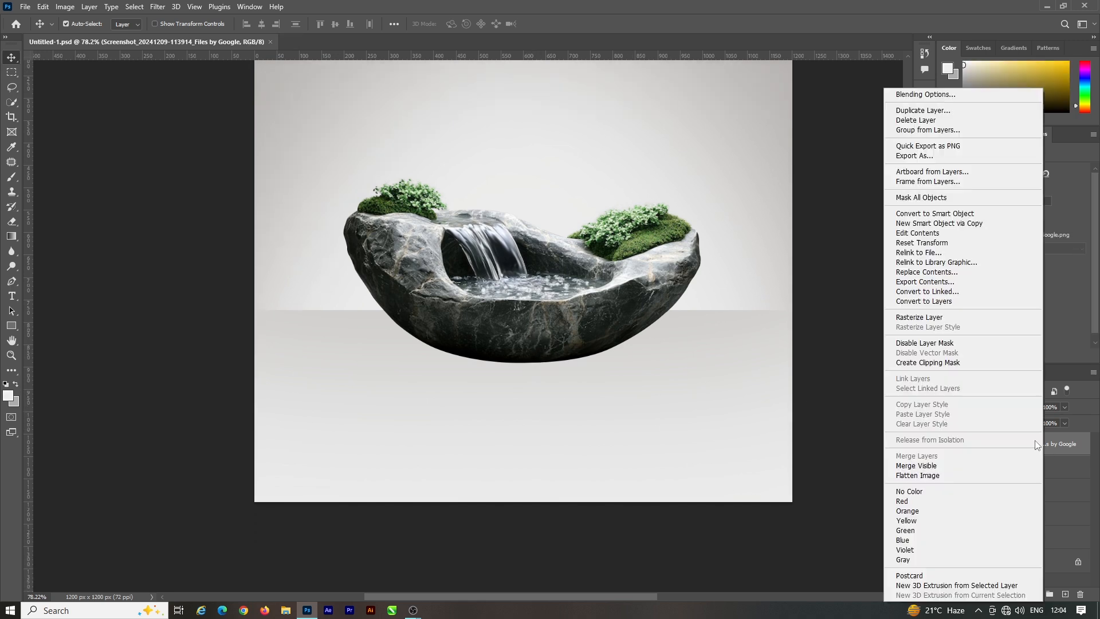
pyautogui.click(928, 217)
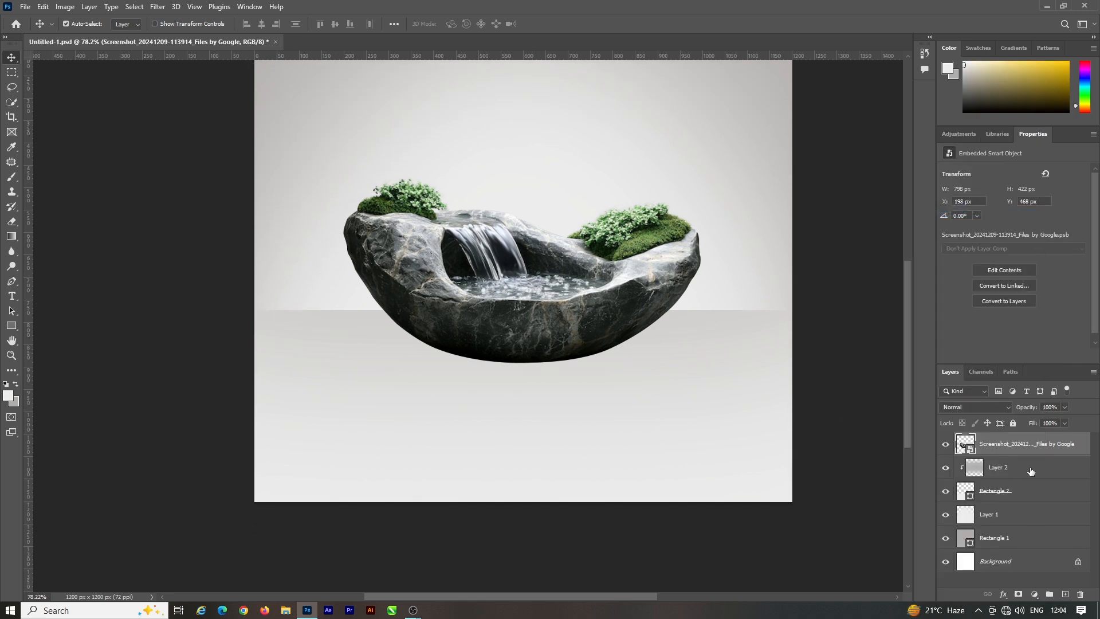
# Step: Group the backdrop layers from Layer 2 down to Rectangle 1 and name the group "Backgrond"
pyautogui.click(1031, 471)
pyautogui.keyDown('shift'); pyautogui.click(1004, 538); pyautogui.keyUp('shift')
pyautogui.hotkey('ctrl', 'g')
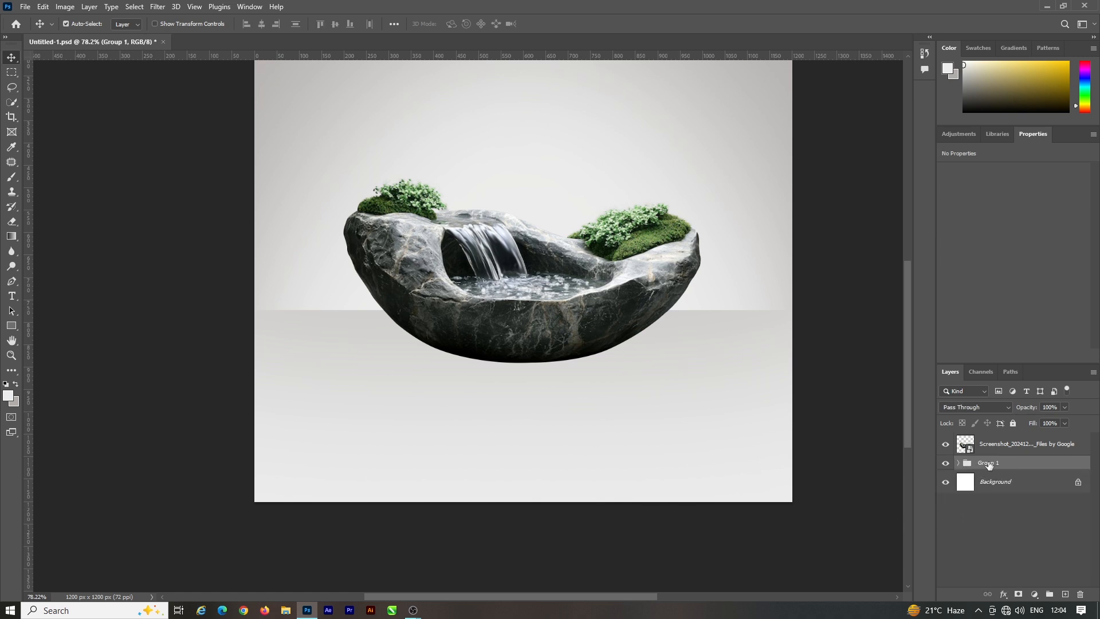
pyautogui.write('Backgrond')
pyautogui.scroll(2, 594, 401)
# Step: Duplicate the fountain and flip the copy vertically beneath the original, squashed to 280 px high, as a reflection
pyautogui.click(602, 356)
pyautogui.scroll(1, 651, 400)
pyautogui.hotkey('ctrl', 'j')
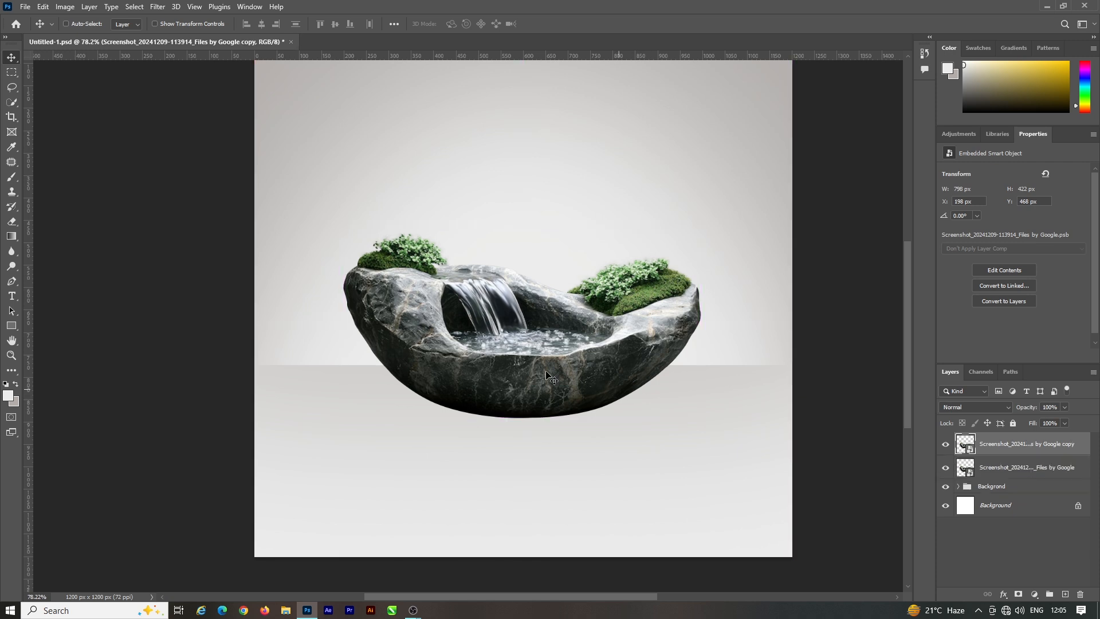
pyautogui.hotkey('ctrl', 't')
pyautogui.moveTo(522, 225); pyautogui.dragTo(533, 542)
pyautogui.click(569, 25)
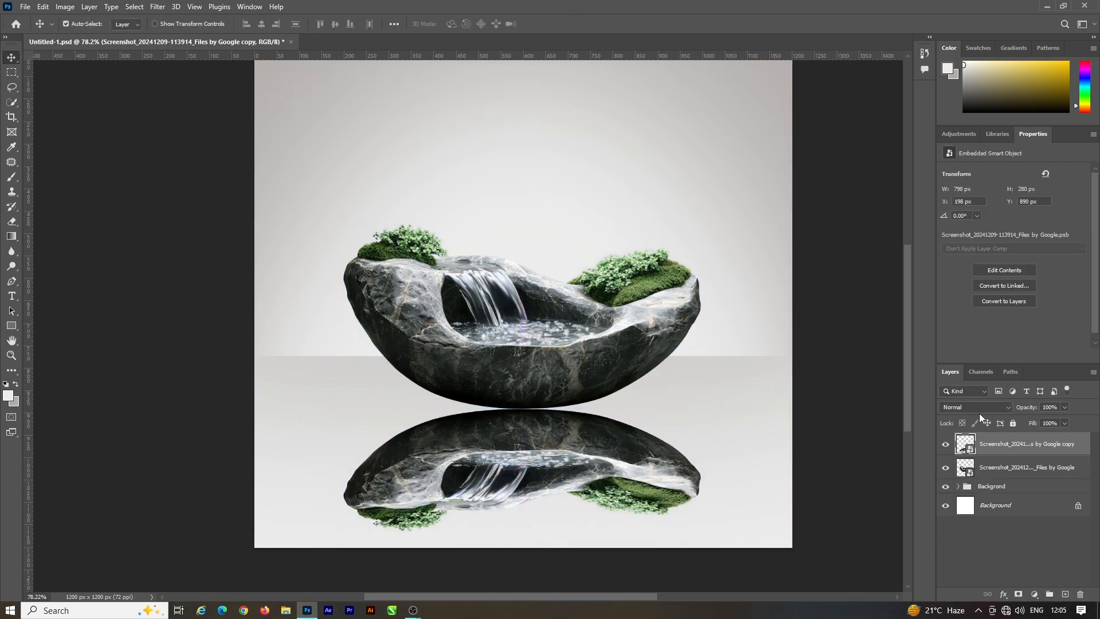
pyautogui.click(1002, 594)
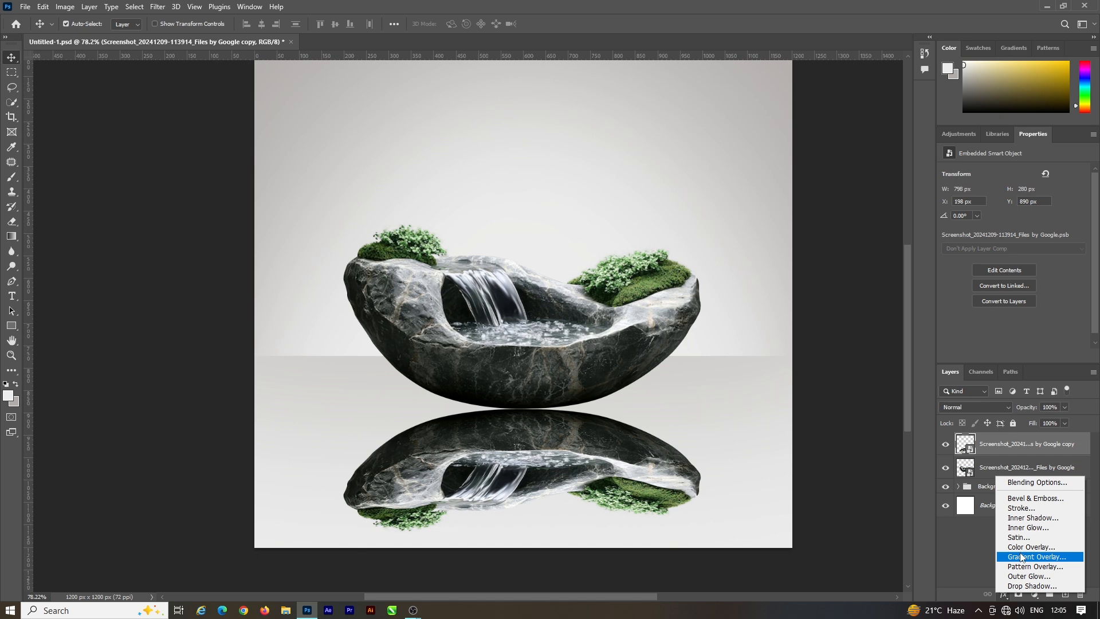
pyautogui.click(1031, 547)
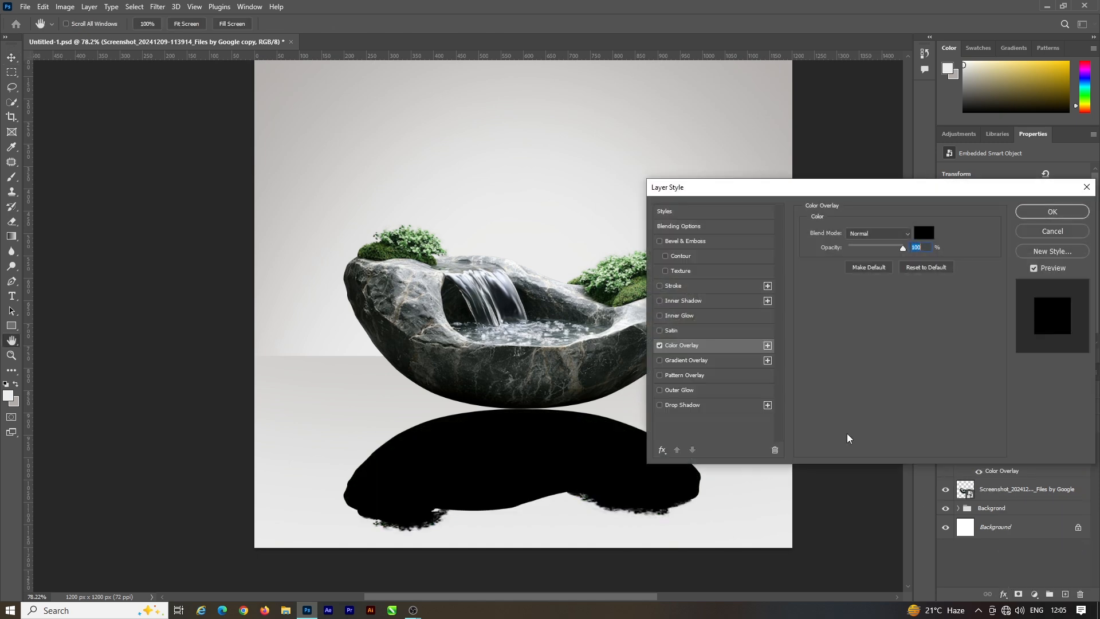
pyautogui.click(1090, 190)
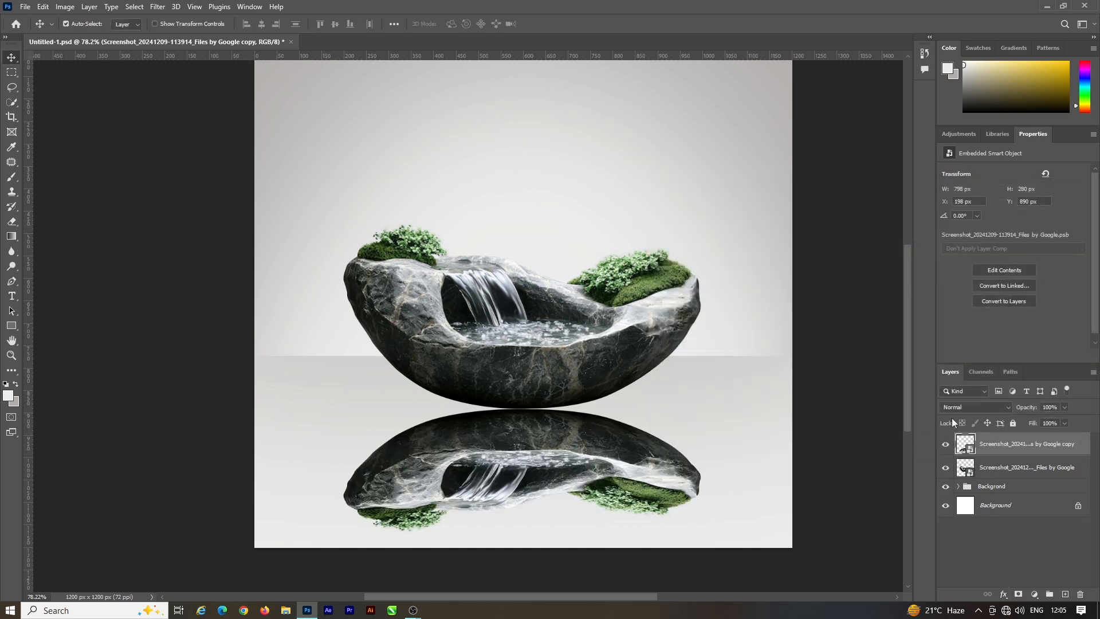
# Step: Add a layer mask to the reflection and fade out its lower part with a large soft Eraser
pyautogui.click(1018, 594)
pyautogui.scroll(-2, 524, 401)
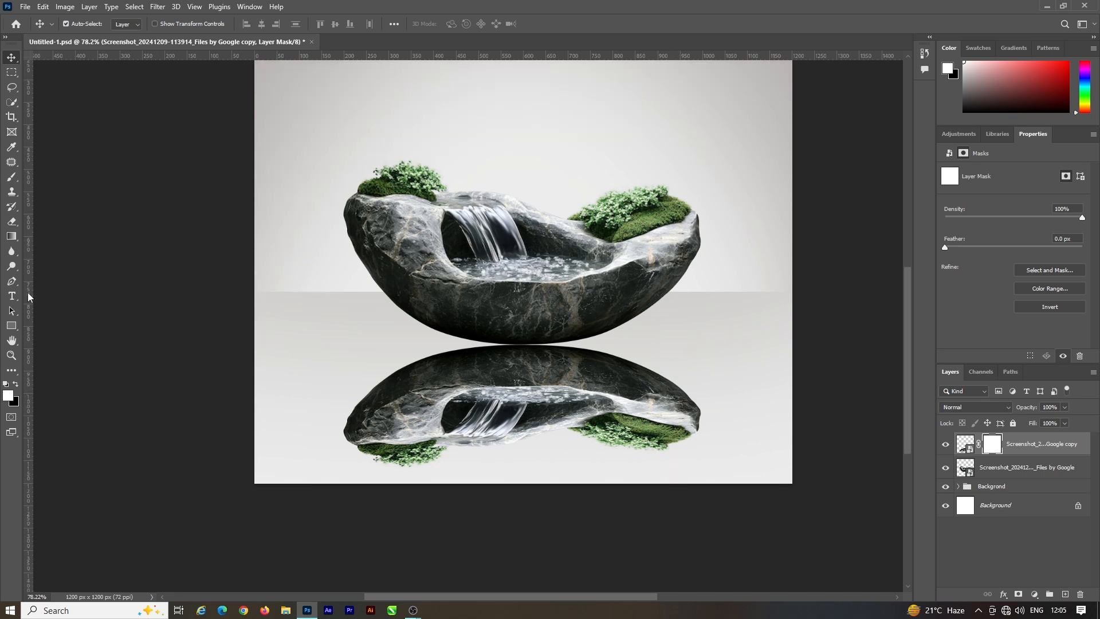
pyautogui.click(12, 221)
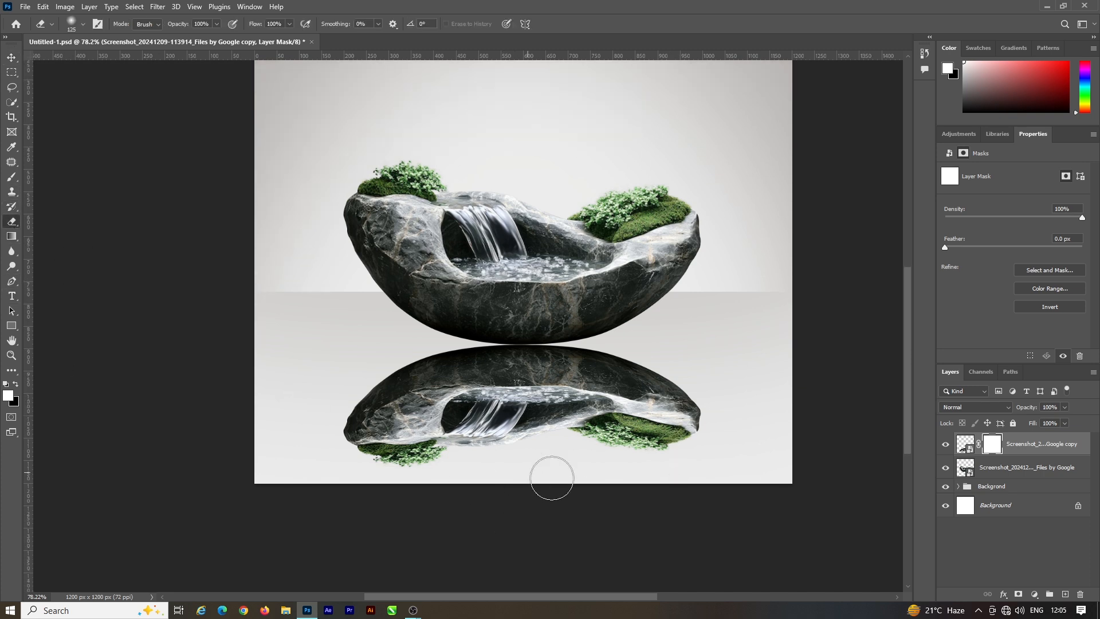
pyautogui.press(']')
pyautogui.press(']')
pyautogui.press(']')
pyautogui.press(']')
pyautogui.press(']')
pyautogui.moveTo(729, 491)
pyautogui.mouseDown()
pyautogui.moveTo(351, 528)
pyautogui.moveTo(729, 527)
pyautogui.moveTo(787, 514)
pyautogui.mouseUp()
pyautogui.click(12, 57)
pyautogui.scroll(1, 590, 375)
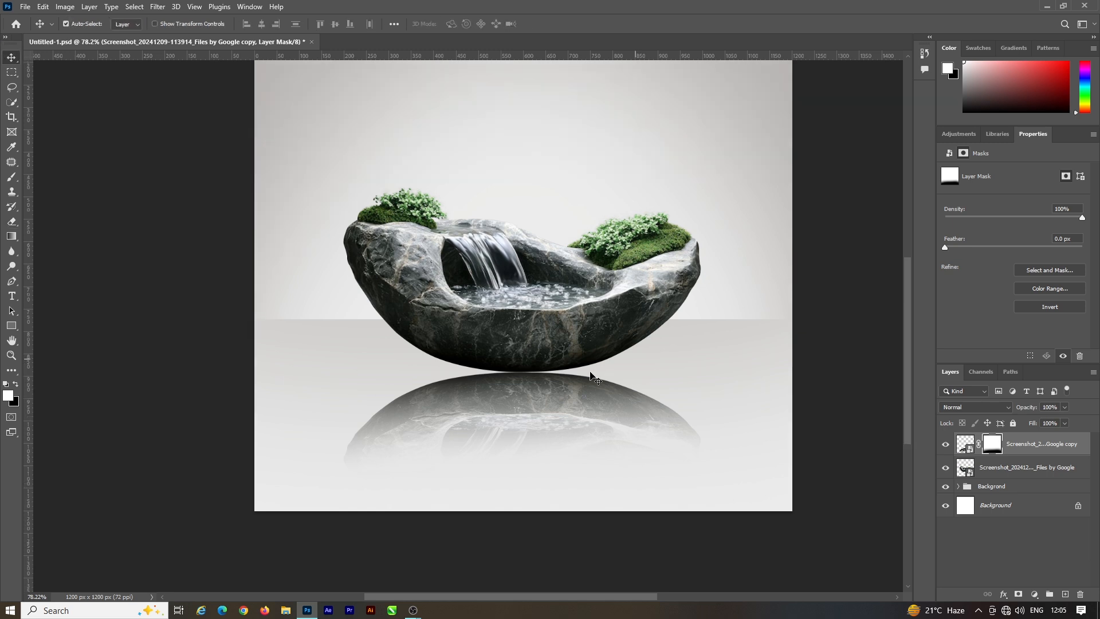
# Step: Set the reflection layer to the Linear Burn blend mode at 46% opacity
pyautogui.scroll(1, 551, 379)
pyautogui.click(976, 407)
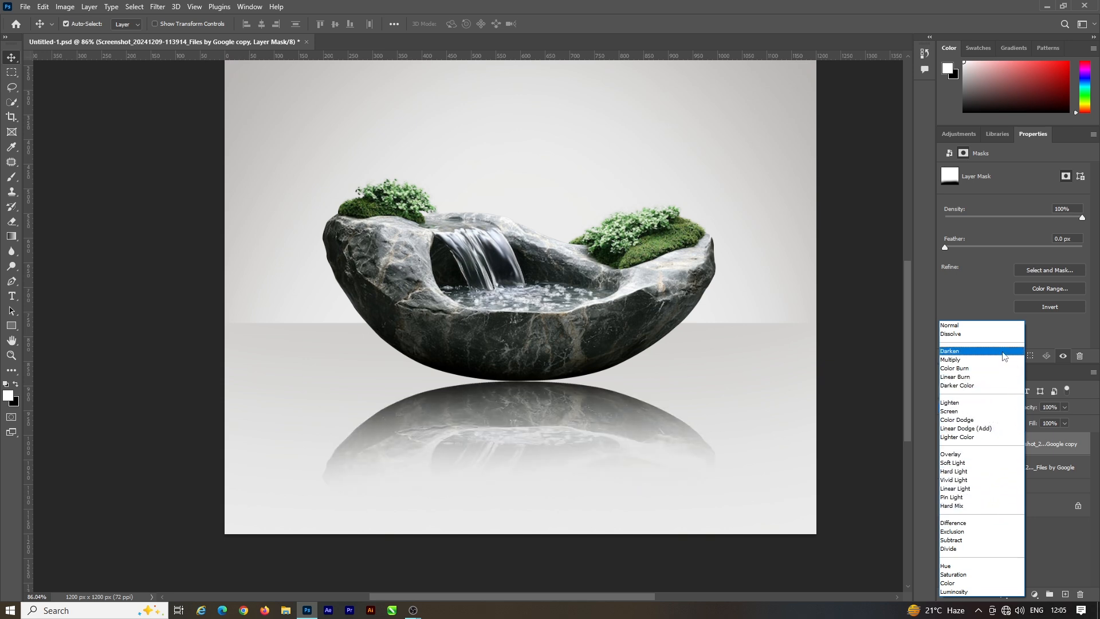
pyautogui.click(1003, 378)
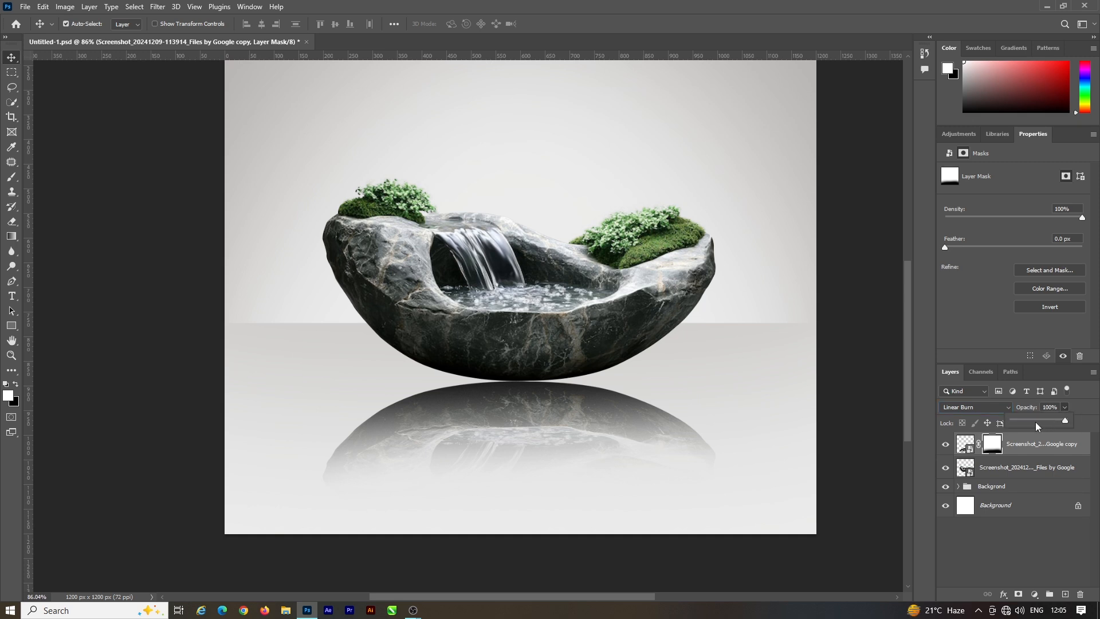
pyautogui.moveTo(1050, 420); pyautogui.dragTo(1036, 419)
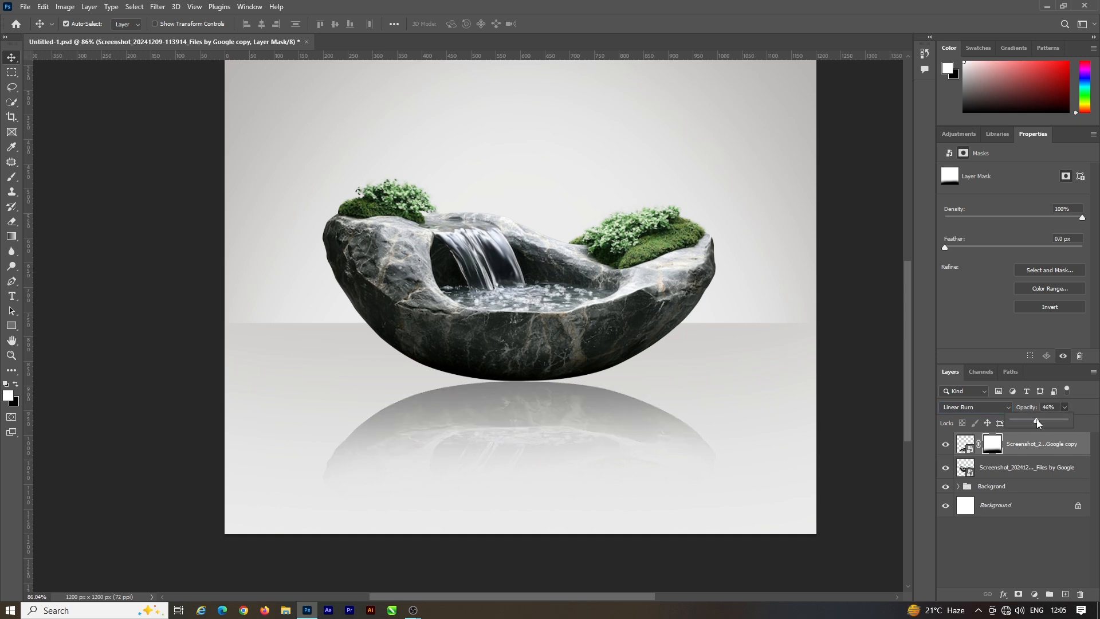
pyautogui.click(866, 440)
# Step: Create a new layer directly above the original fountain layer and set the foreground color to black, 000000
pyautogui.scroll(2, 608, 433)
pyautogui.scroll(2, 577, 423)
pyautogui.scroll(-2, 542, 380)
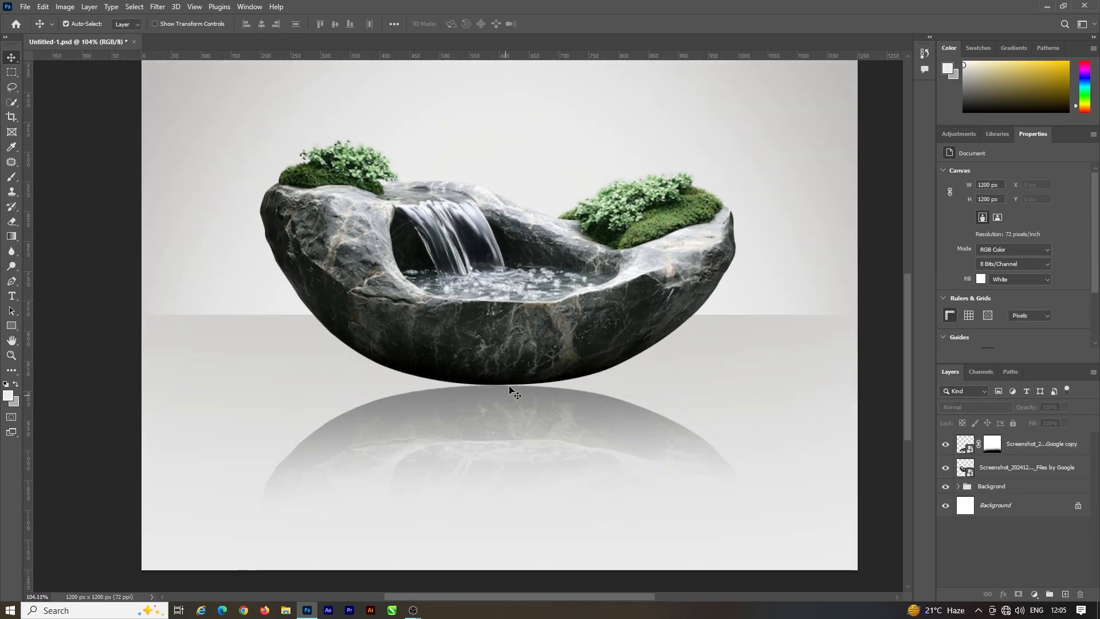
pyautogui.click(1010, 468)
pyautogui.click(1065, 594)
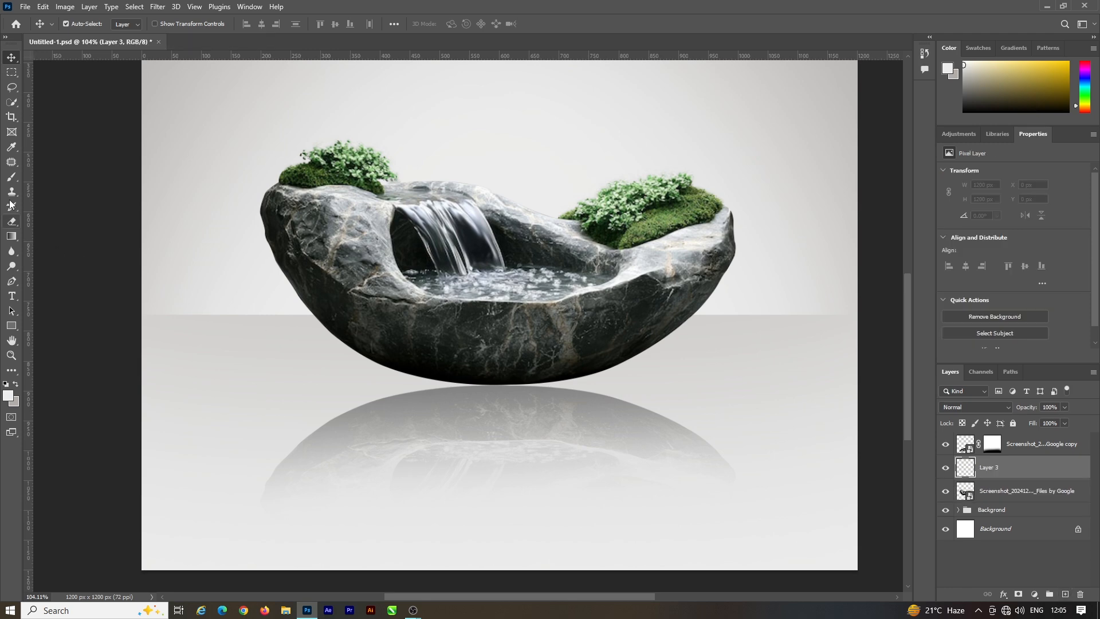
pyautogui.click(8, 395)
pyautogui.write('000000')
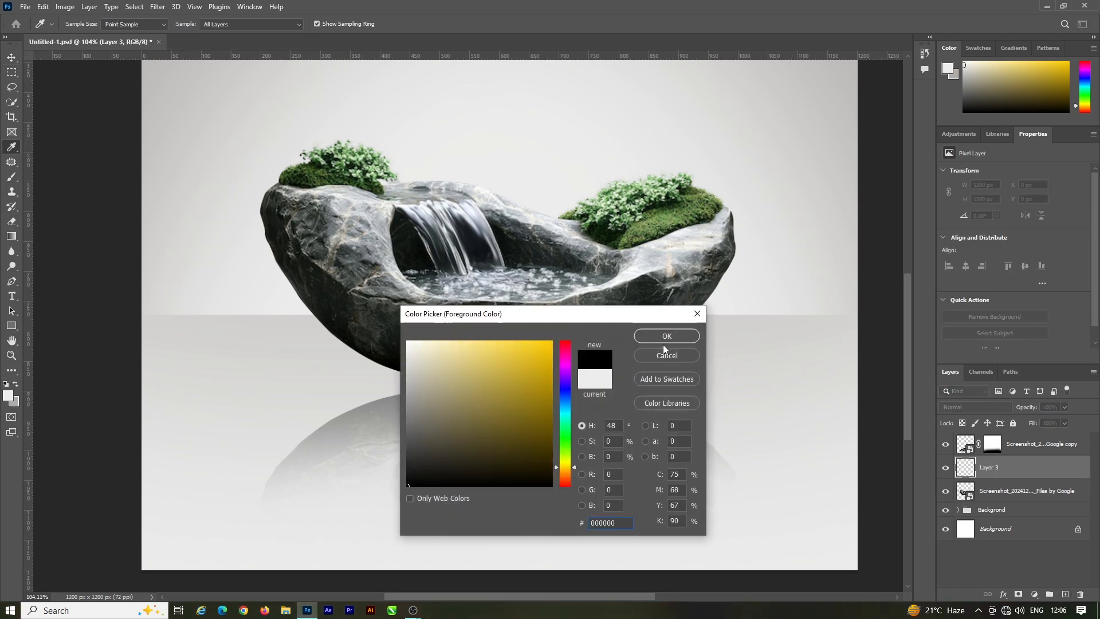
pyautogui.click(662, 345)
# Step: Set the Brush to 500 px with 0% hardness and flatten its tip into a wide horizontal ellipse
pyautogui.click(13, 177)
pyautogui.press('[')
pyautogui.press('[')
pyautogui.press('[')
pyautogui.press('[')
pyautogui.press('[')
pyautogui.press('[')
pyautogui.press('[')
pyautogui.press('[')
pyautogui.press('[')
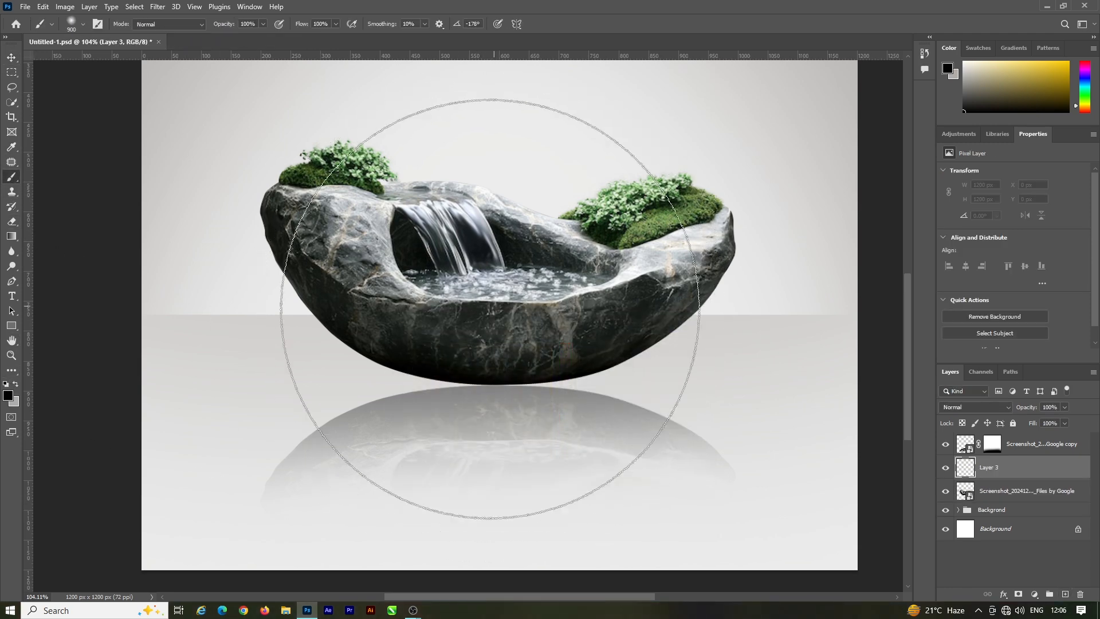
pyautogui.press(']')
pyautogui.press(']')
pyautogui.press(']')
pyautogui.press(']')
pyautogui.rightClick(488, 380)
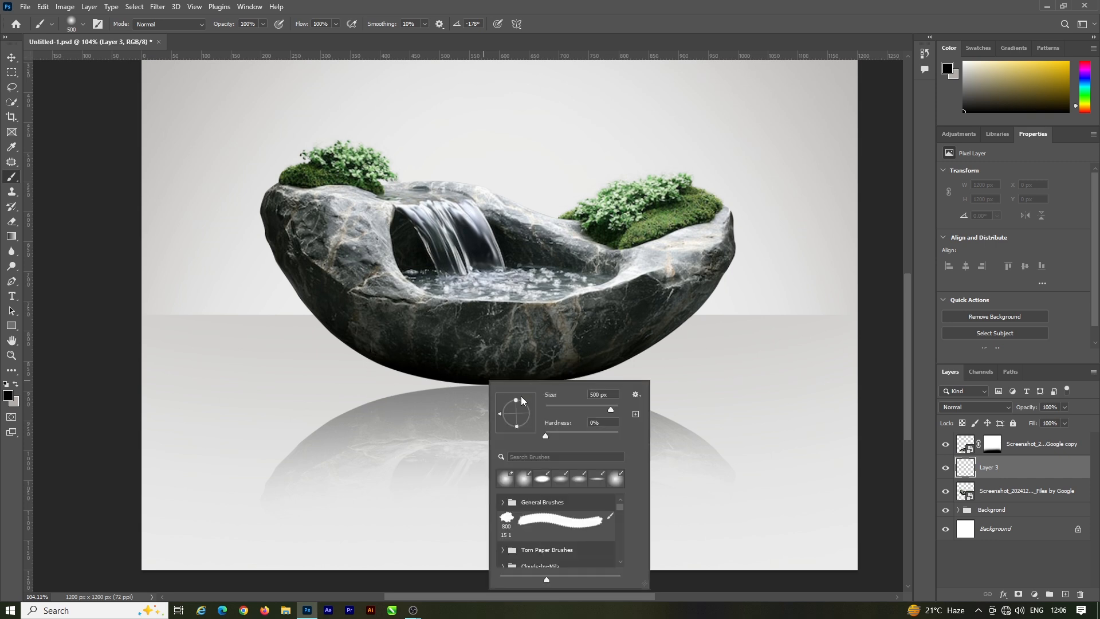
pyautogui.click(16, 179)
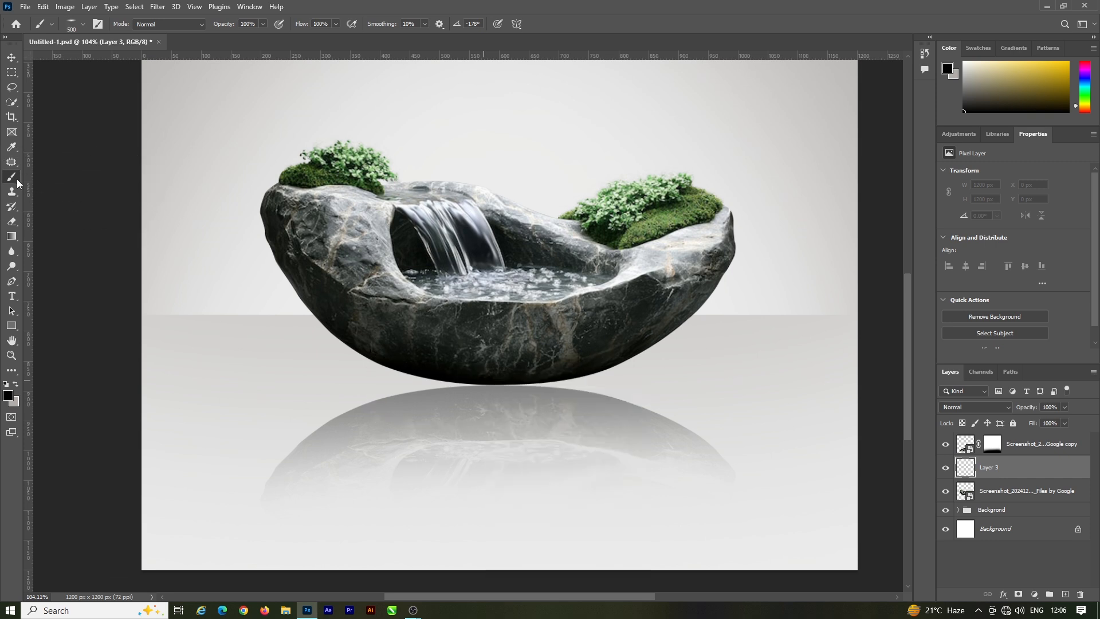
# Step: Paint a soft black shadow dab under the bowl's base and move its layer below the fountain layer
pyautogui.click(496, 379)
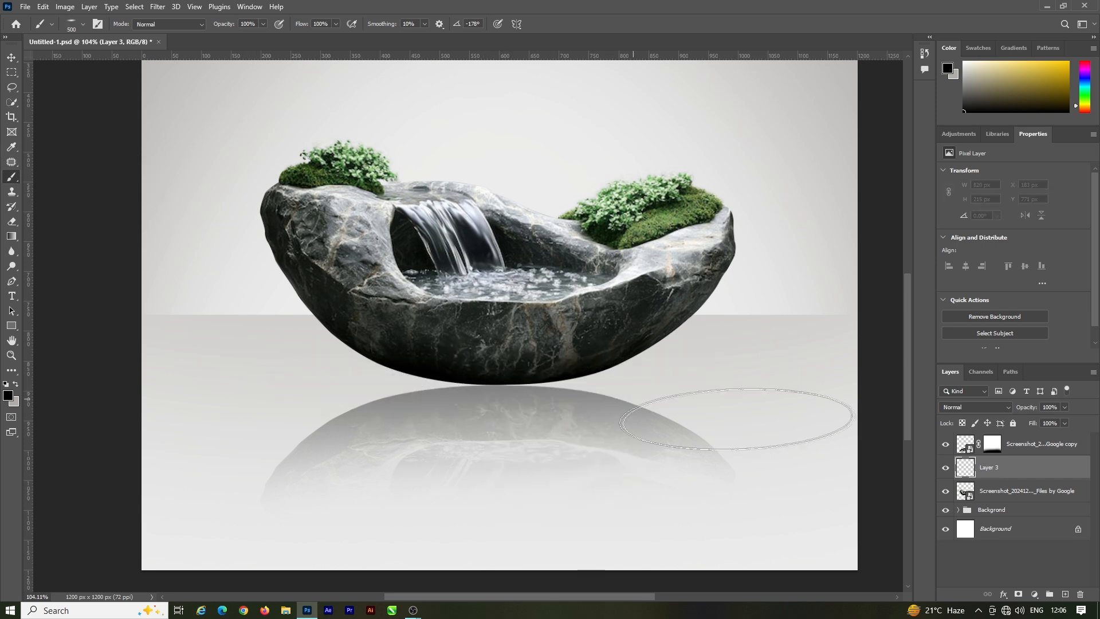
pyautogui.hotkey('ctrl', '[')
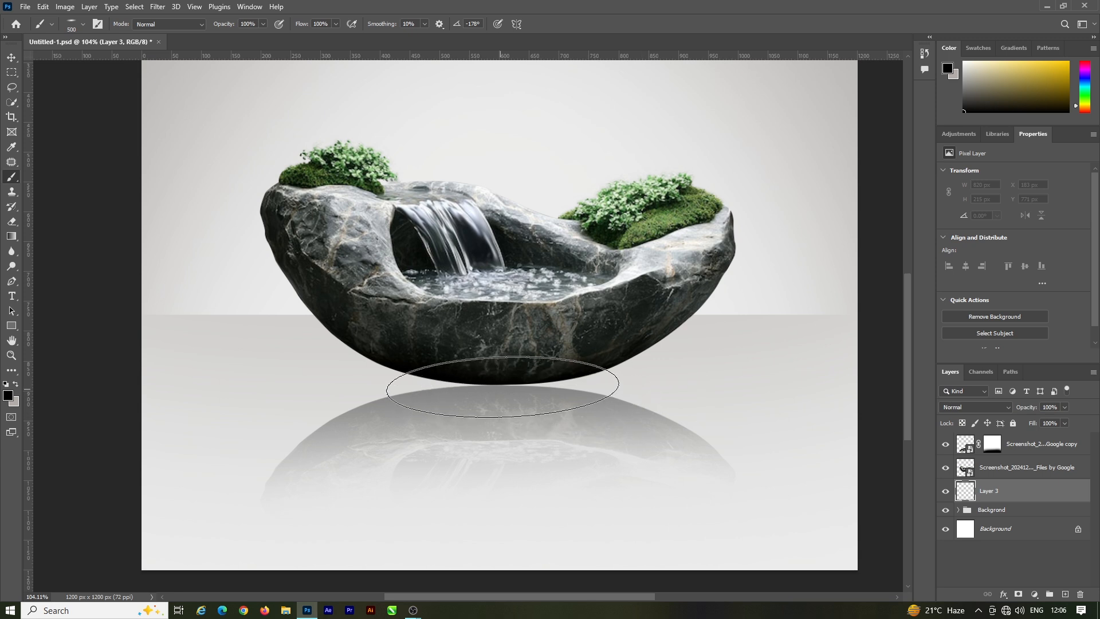
# Step: Flatten the brush tip into a much thinner horizontal ellipse, testing and undoing shadow dabs under the bowl's base
pyautogui.click(505, 385)
pyautogui.hotkey('ctrl', 'z')
pyautogui.rightClick(508, 385)
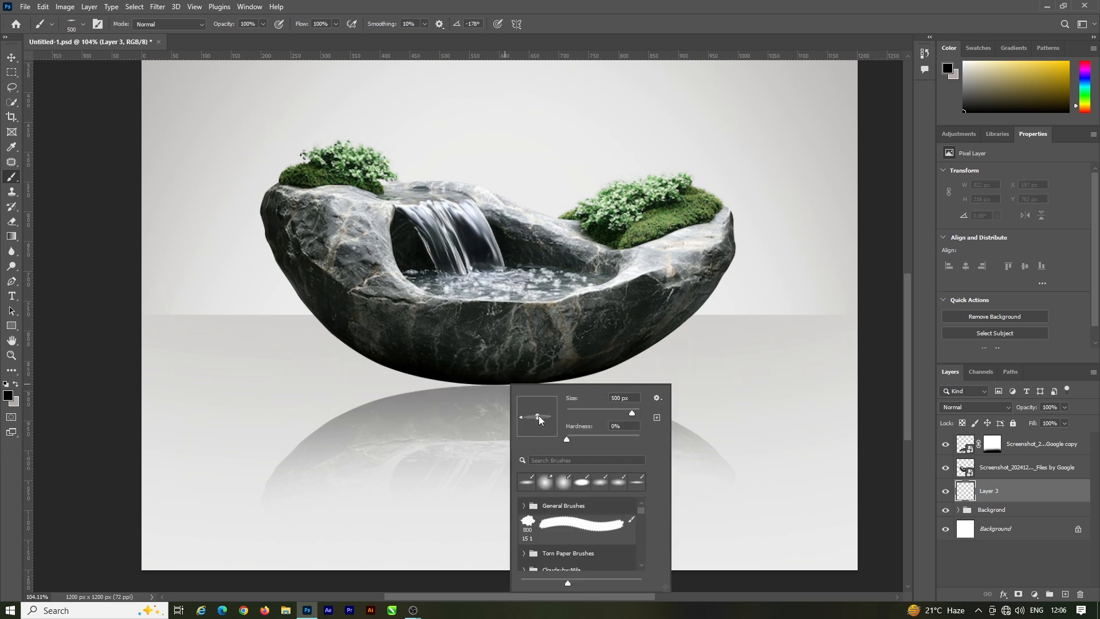
pyautogui.click(501, 386)
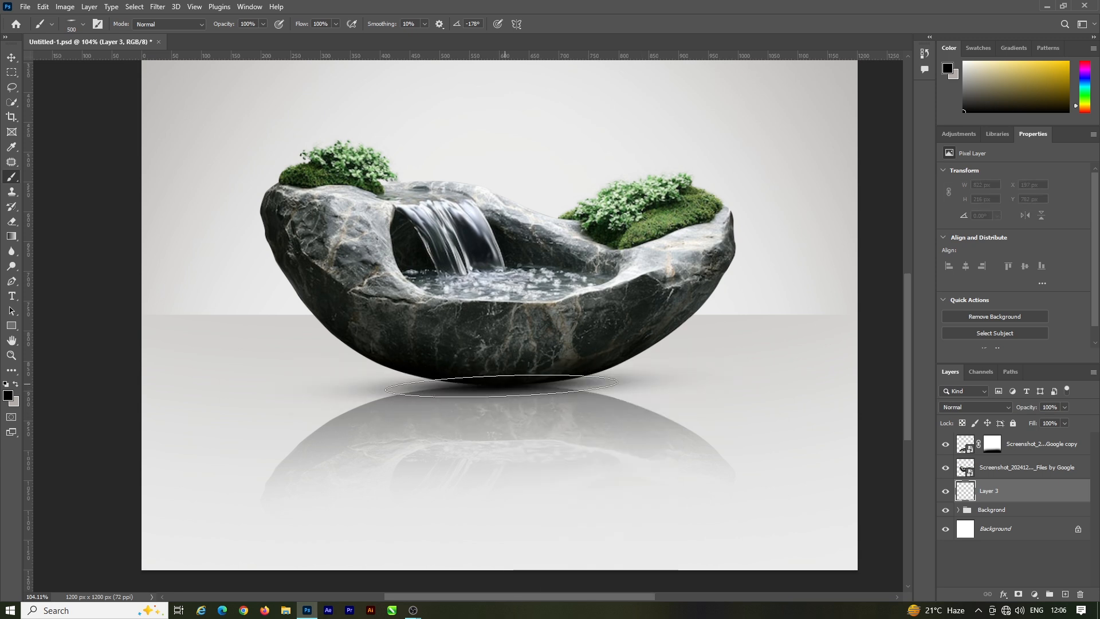
pyautogui.hotkey('ctrl', 'z')
pyautogui.rightClick(506, 385)
pyautogui.click(498, 382)
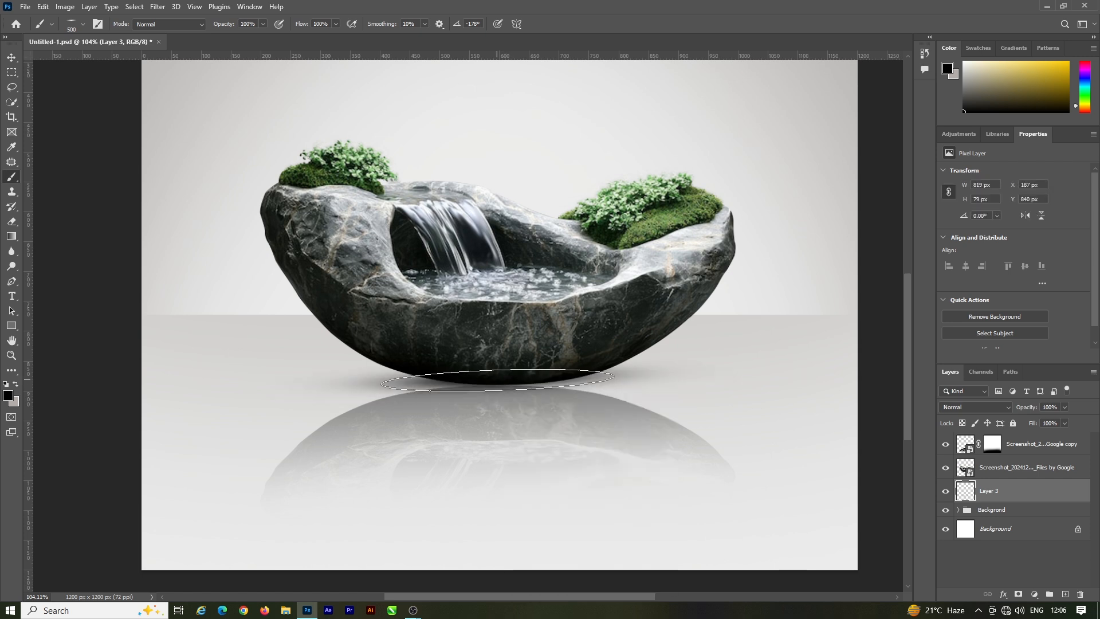
# Step: Replace the misplaced dab with a thin soft black contact shadow, about 823 px wide and 79 px high, centred under the bowl's base
pyautogui.scroll(-2, 504, 377)
pyautogui.hotkey('ctrl', 'z')
pyautogui.hotkey('ctrl', 'z')
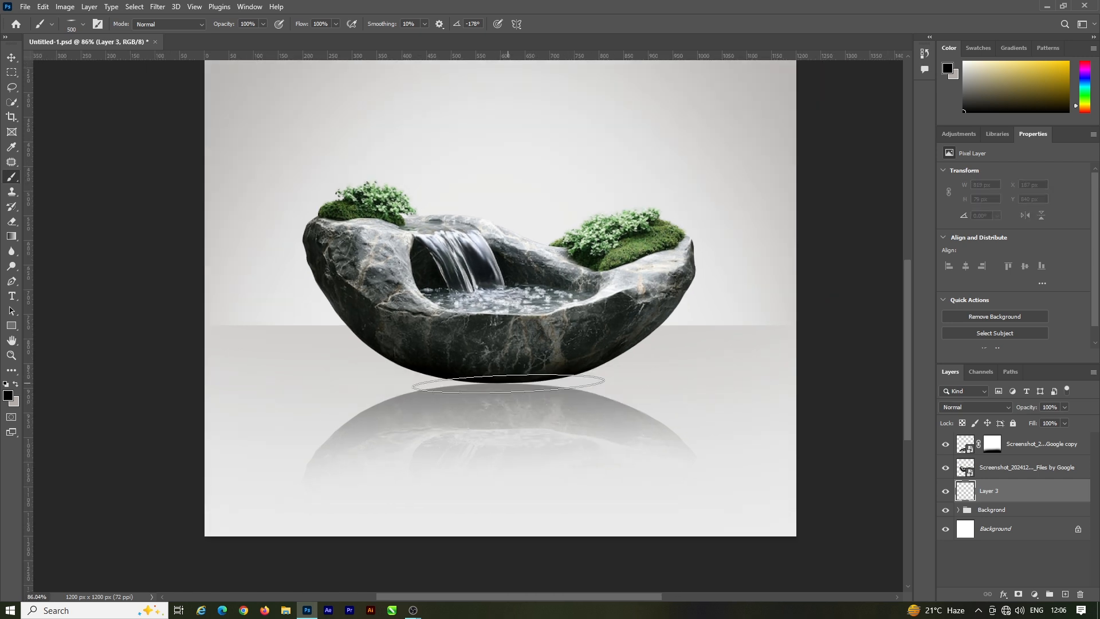
pyautogui.click(505, 382)
pyautogui.moveTo(506, 382); pyautogui.dragTo(596, 380)
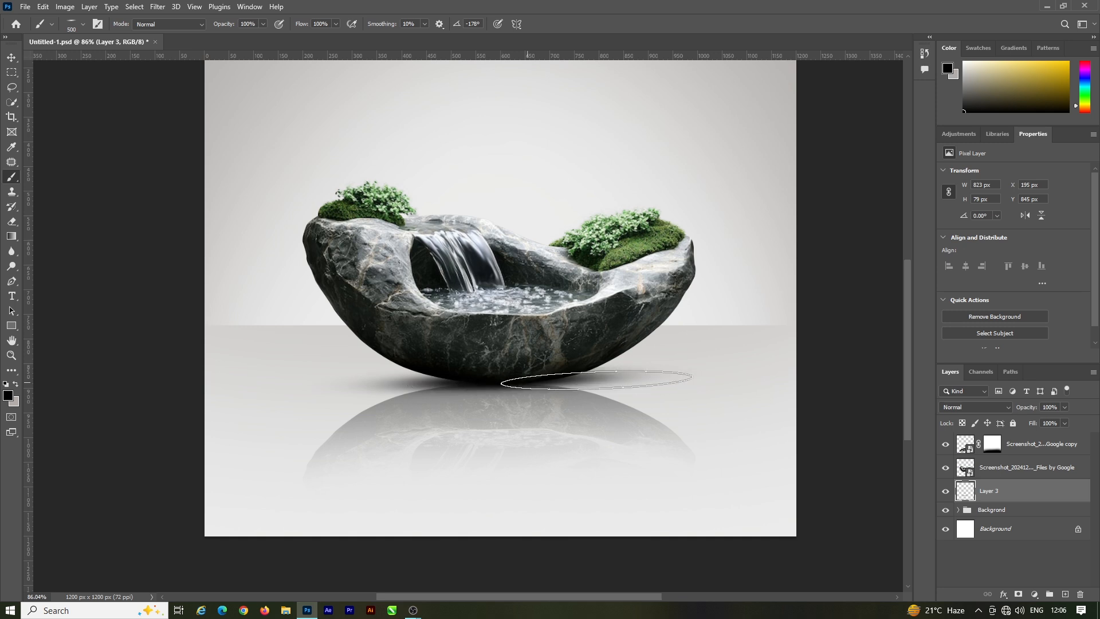
pyautogui.click(9, 57)
pyautogui.scroll(-2, 504, 396)
pyautogui.scroll(1, 499, 394)
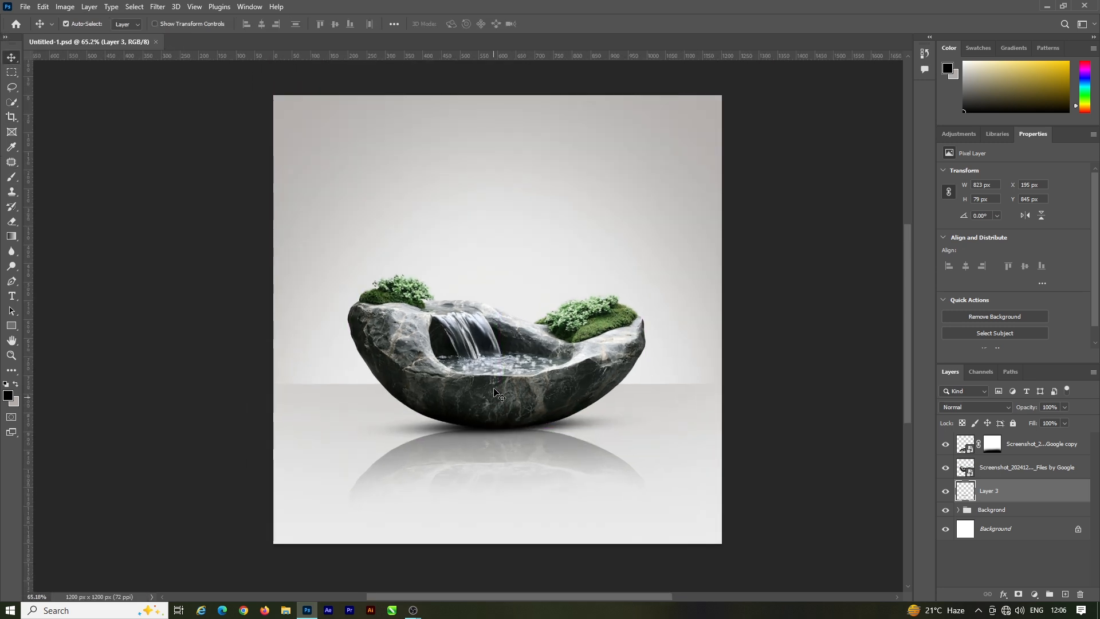
pyautogui.scroll(1, 499, 394)
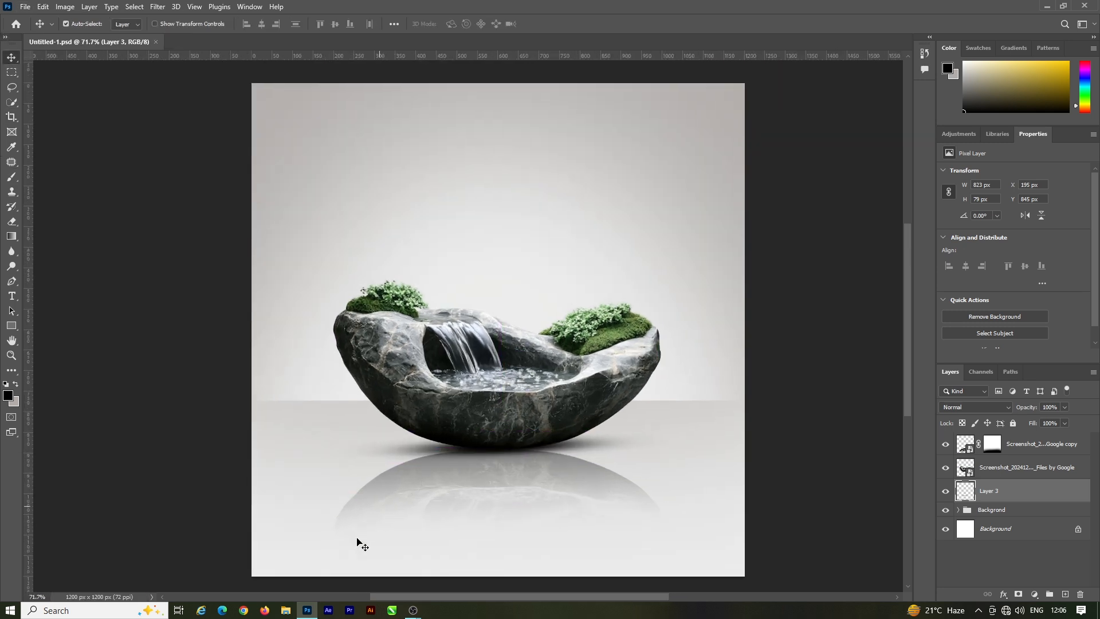
# Step: Place the vecteezy watch image as an embedded object and raise it above the fountain's pool, with its layer on top
pyautogui.click(25, 6)
pyautogui.click(58, 217)
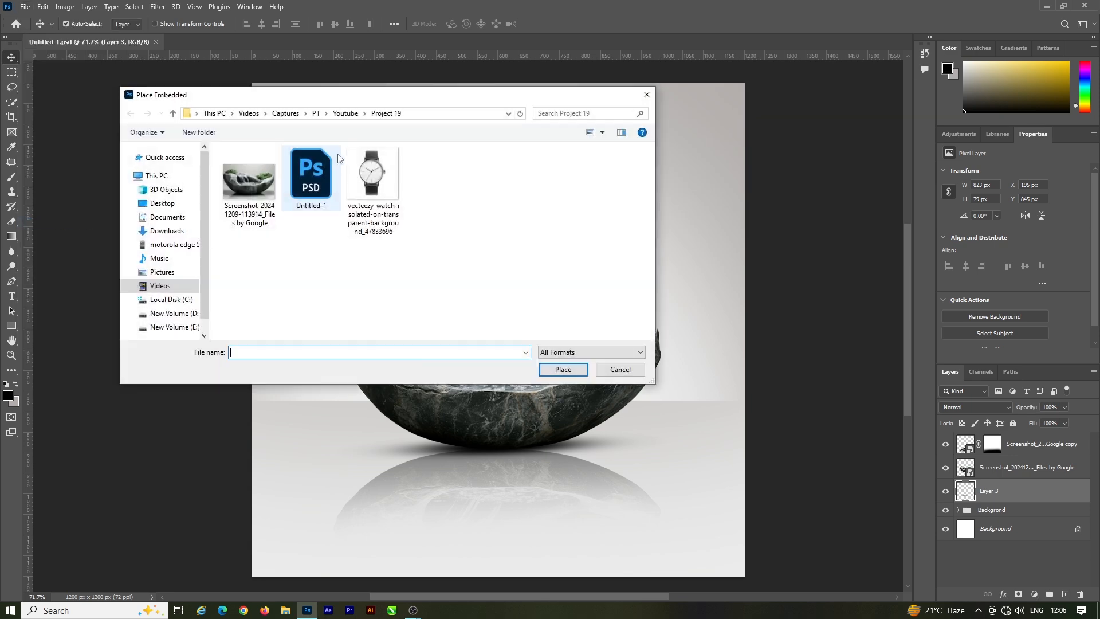
pyautogui.doubleClick(313, 184)
pyautogui.press('Return')
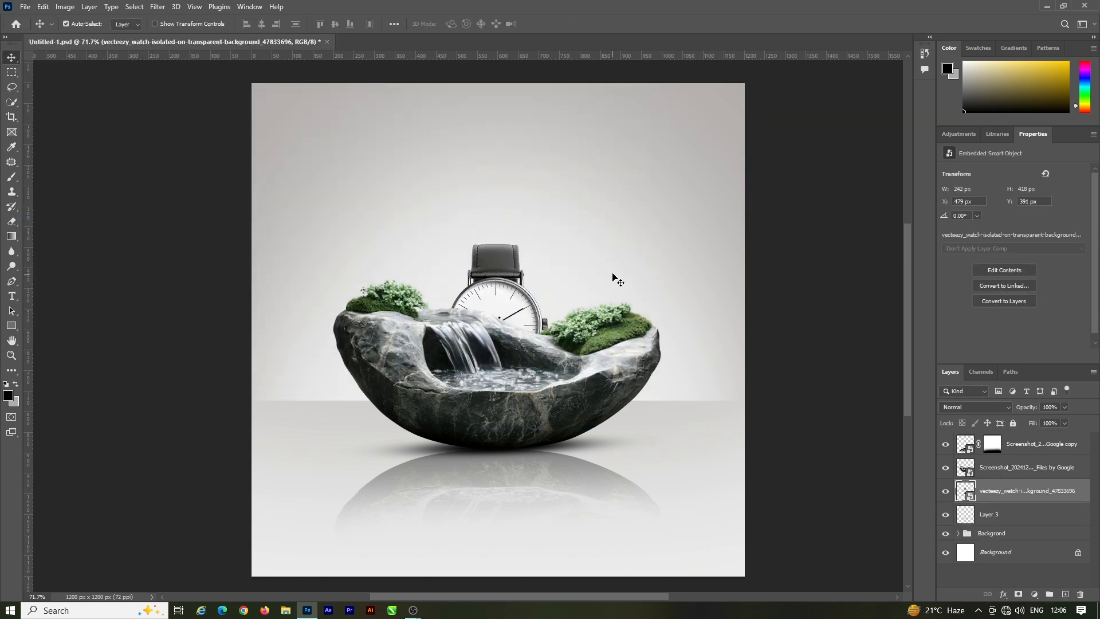
pyautogui.scroll(1, 486, 351)
pyautogui.moveTo(502, 343); pyautogui.dragTo(503, 300)
pyautogui.scroll(2, 484, 384)
pyautogui.scroll(1, 486, 388)
# Step: Group the fountain, its reflection and the contact shadow layer, and name the group Podium
pyautogui.click(1041, 474)
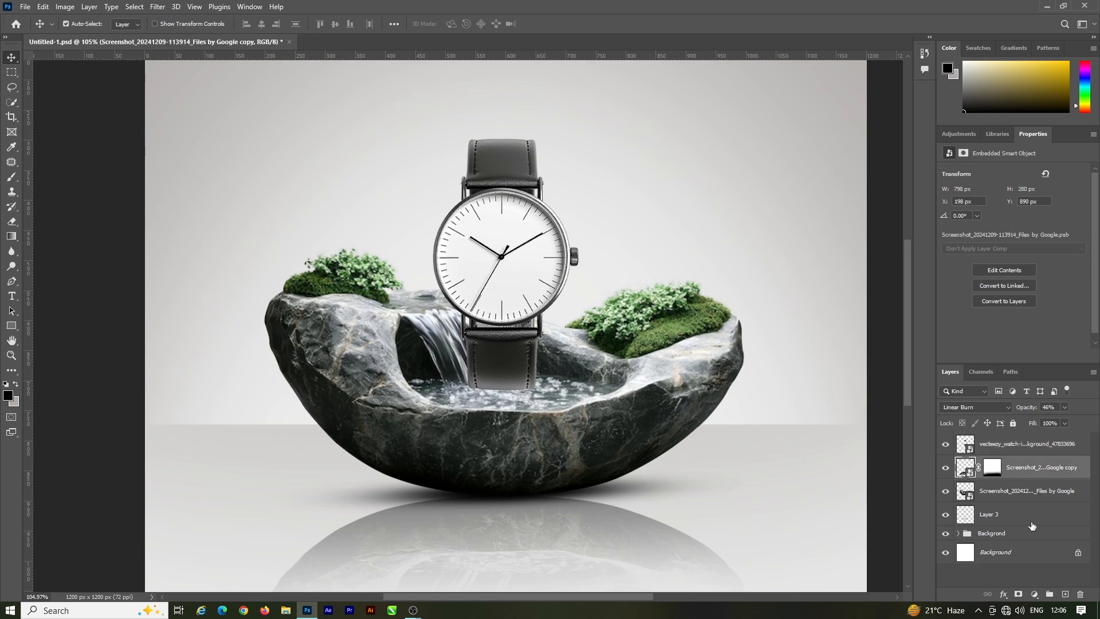
pyautogui.keyDown('shift'); pyautogui.click(1030, 523); pyautogui.keyUp('shift')
pyautogui.hotkey('ctrl', 'g')
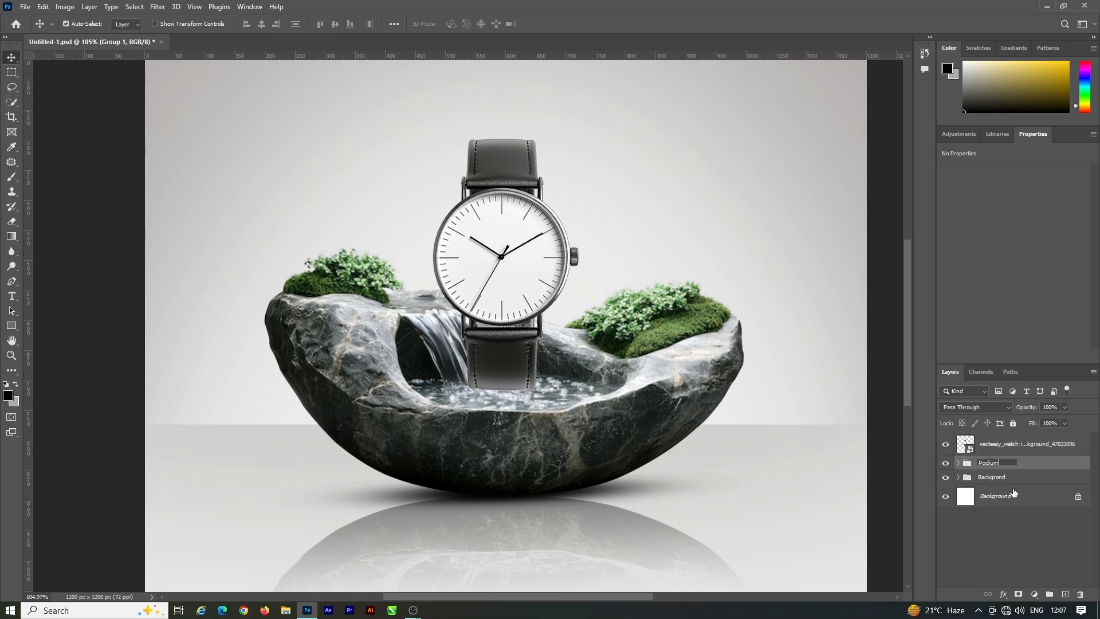
# Step: Reposition the watch centred over the stone bowl at X 486 px, Y 326 px
pyautogui.scroll(2, 500, 400)
pyautogui.moveTo(505, 390); pyautogui.dragTo(508, 382)
pyautogui.press('ctrl')
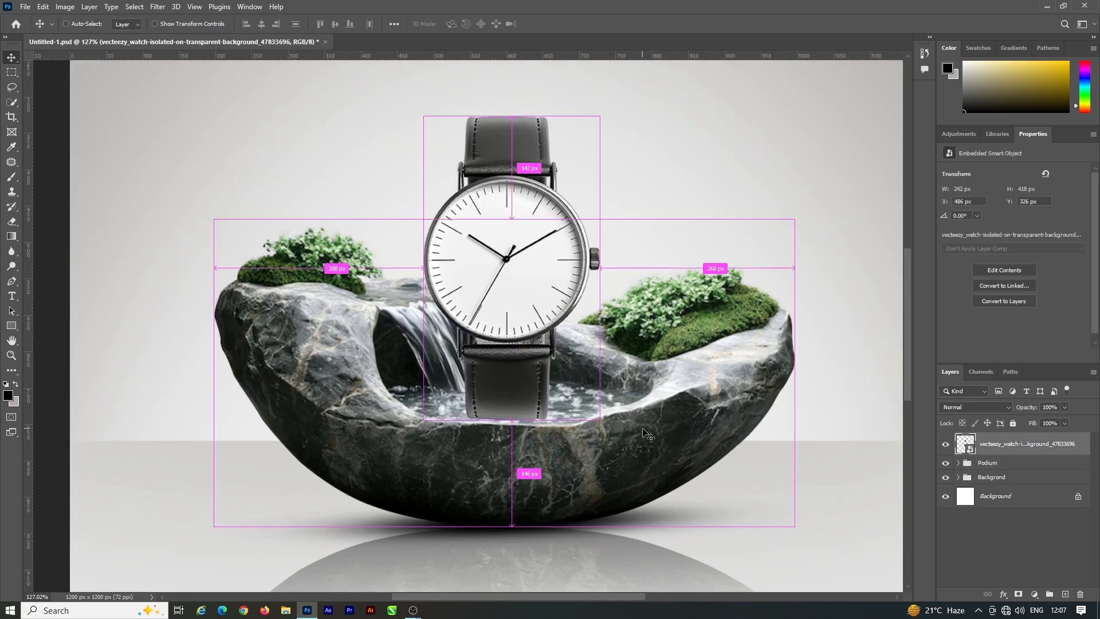
# Step: Duplicate the watch layer and set the lower, original watch layer to the Hard Light blend mode
pyautogui.moveTo(1064, 581); pyautogui.dragTo(1065, 594)
pyautogui.click(987, 467)
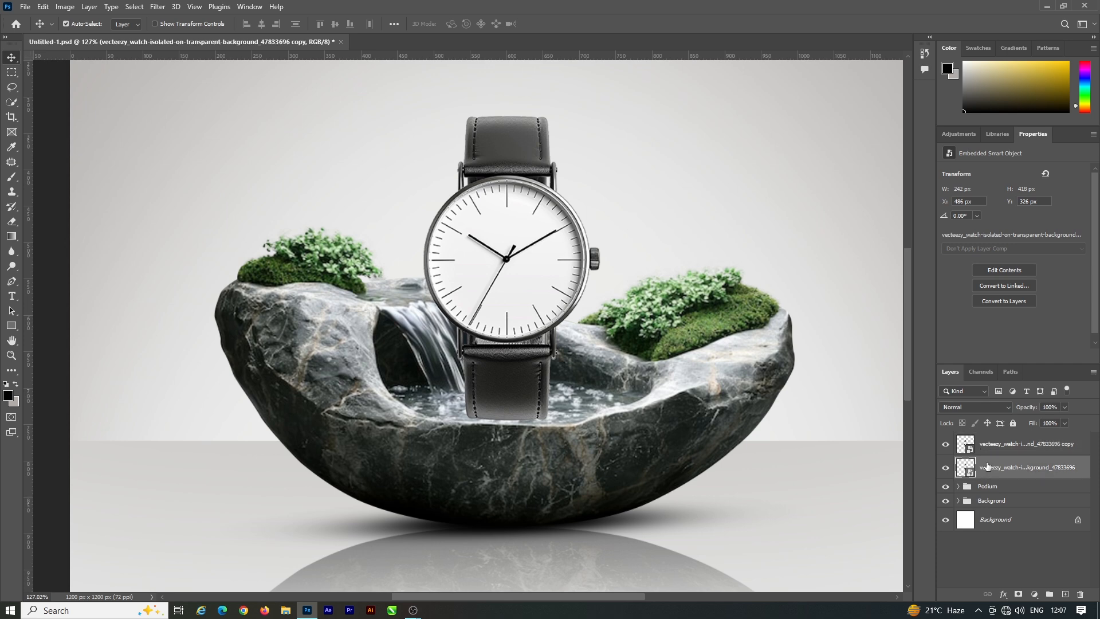
pyautogui.click(981, 408)
pyautogui.click(950, 473)
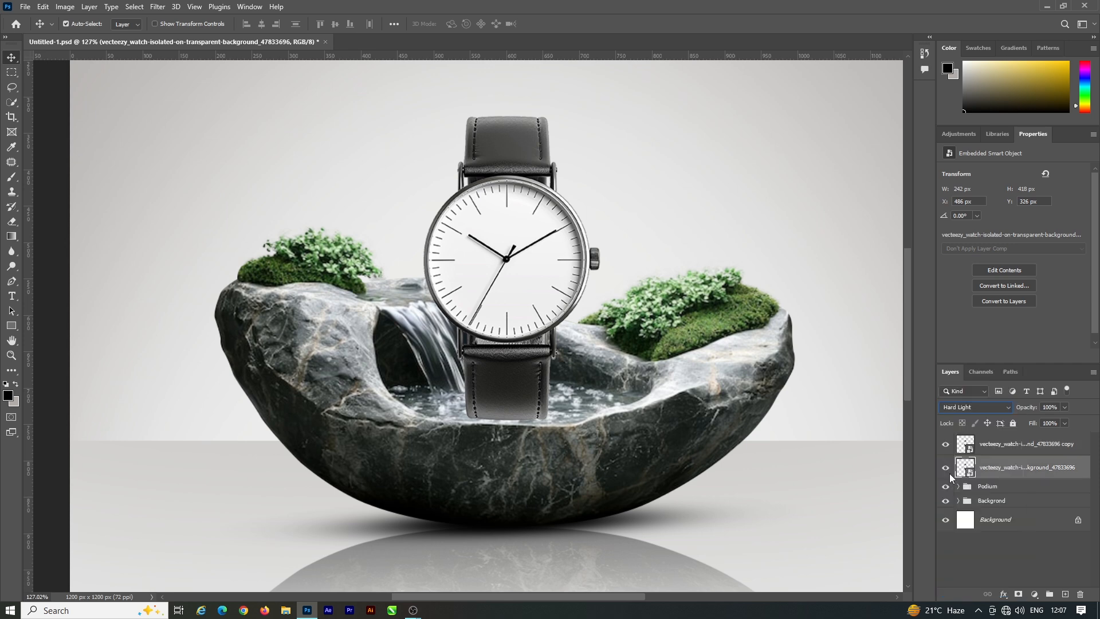
pyautogui.click(1008, 450)
pyautogui.click(1019, 596)
pyautogui.scroll(5, 515, 415)
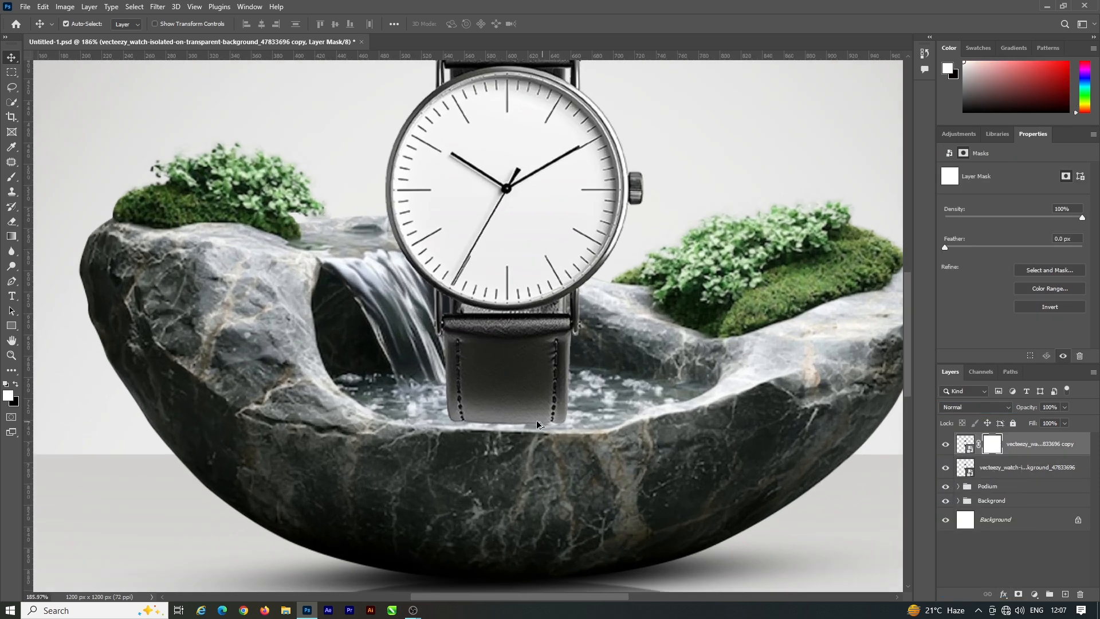
pyautogui.press('e')
pyautogui.press('[')
pyautogui.press('[')
pyautogui.press('[')
pyautogui.press('[')
pyautogui.press('[')
pyautogui.press('[')
pyautogui.press('[')
pyautogui.press('[')
pyautogui.press('[')
pyautogui.press('[')
pyautogui.press('[')
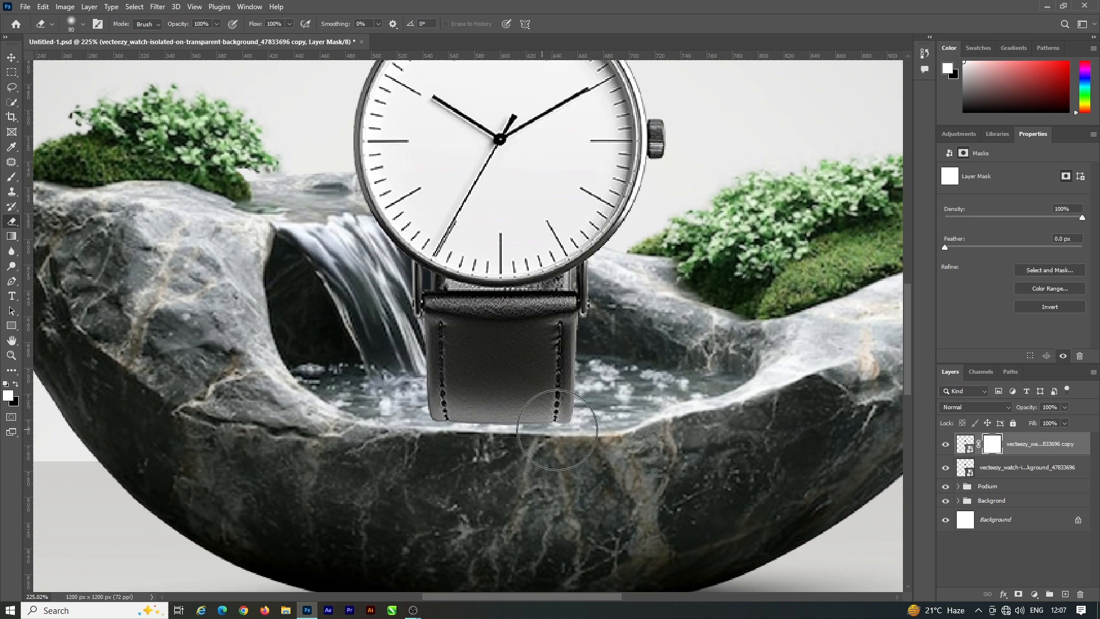
pyautogui.scroll(-5, 573, 424)
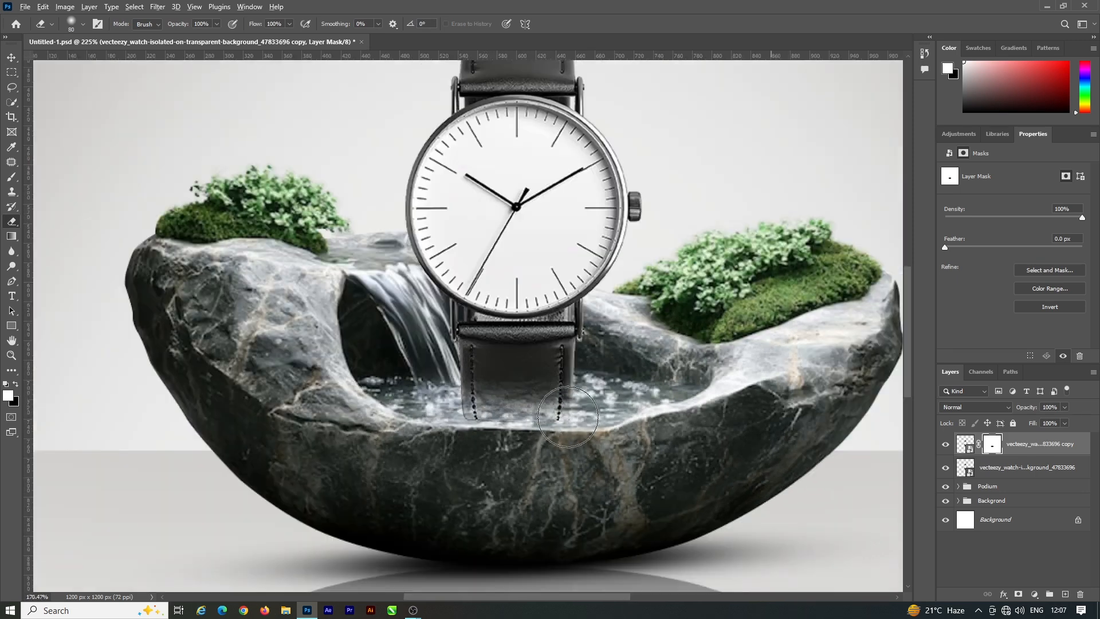
pyautogui.hotkey('ctrl', 'z')
# Step: Select both watch layers and move them down together to Y 340 px
pyautogui.click(11, 58)
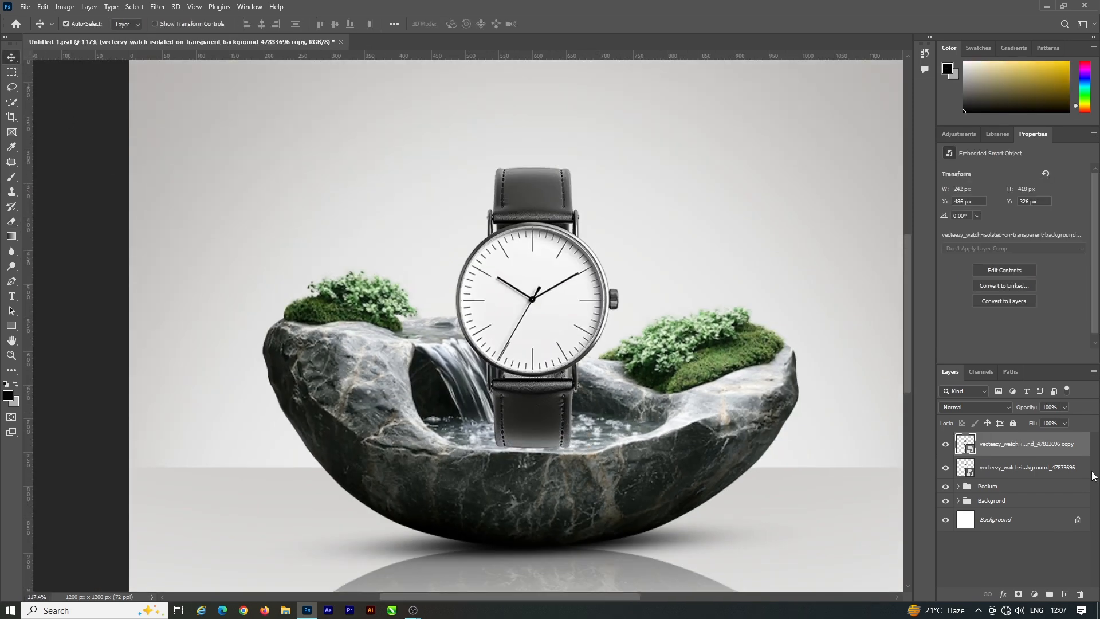
pyautogui.keyDown('shift'); pyautogui.click(1010, 472); pyautogui.keyUp('shift')
pyautogui.moveTo(547, 341); pyautogui.dragTo(548, 350)
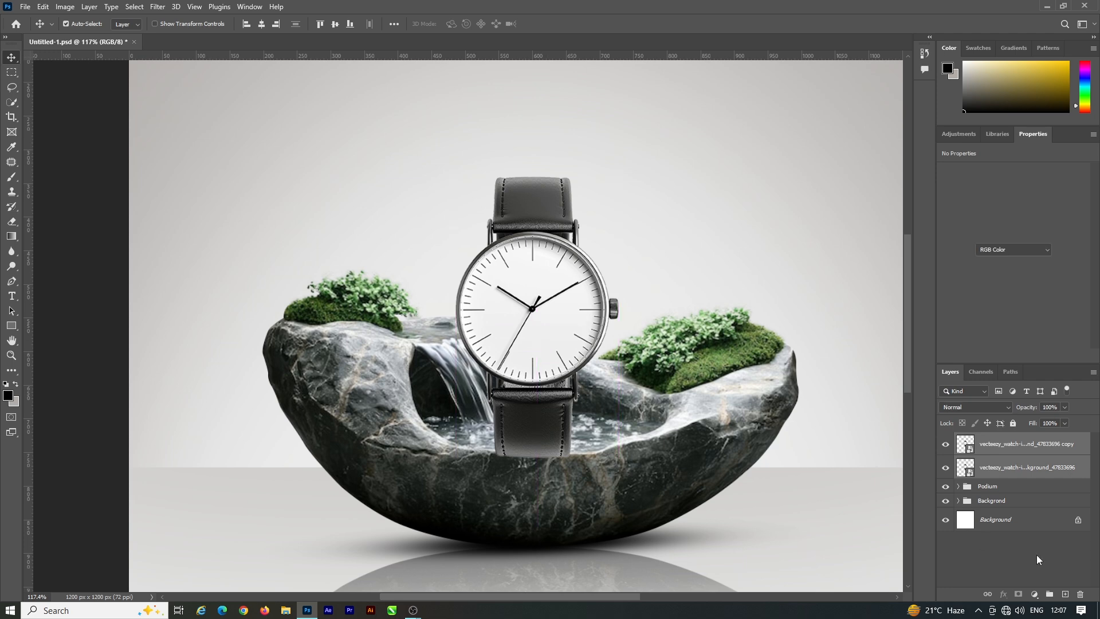
pyautogui.click(1037, 555)
# Step: Add a layer mask to the lower Hard Light watch layer and ready the Eraser at the strap's lower end
pyautogui.click(1008, 467)
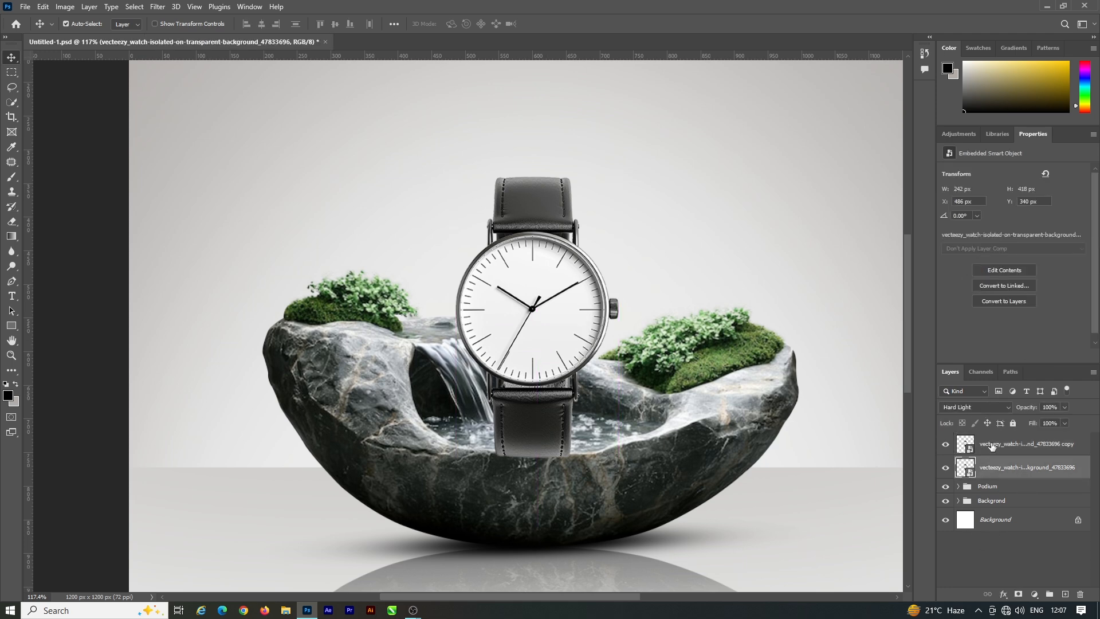
pyautogui.click(992, 445)
pyautogui.scroll(2, 577, 499)
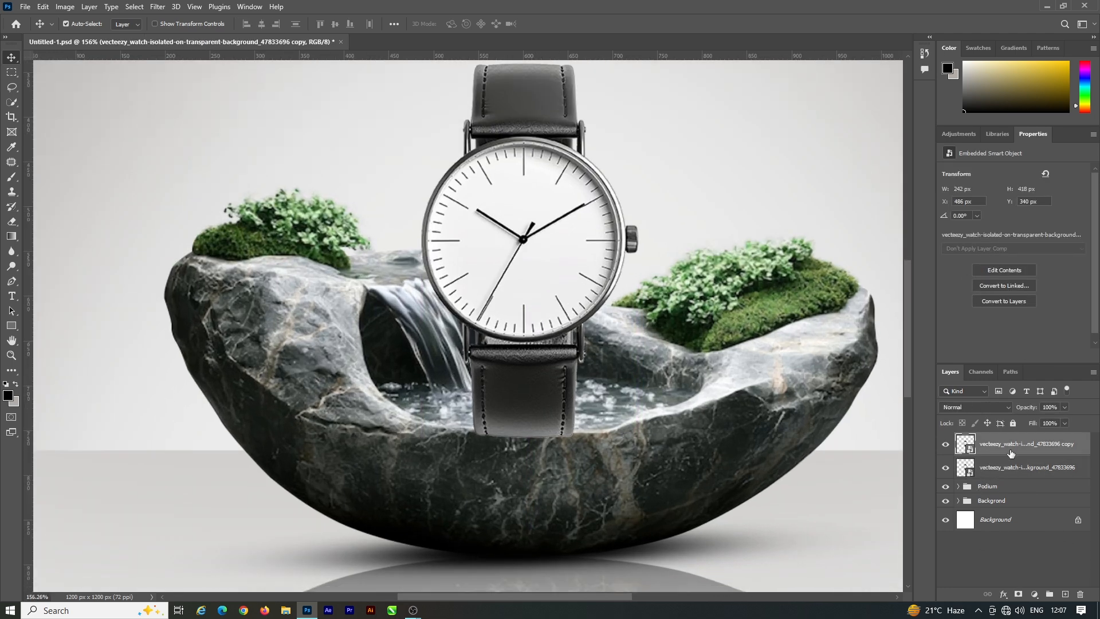
pyautogui.click(1004, 469)
pyautogui.click(1018, 594)
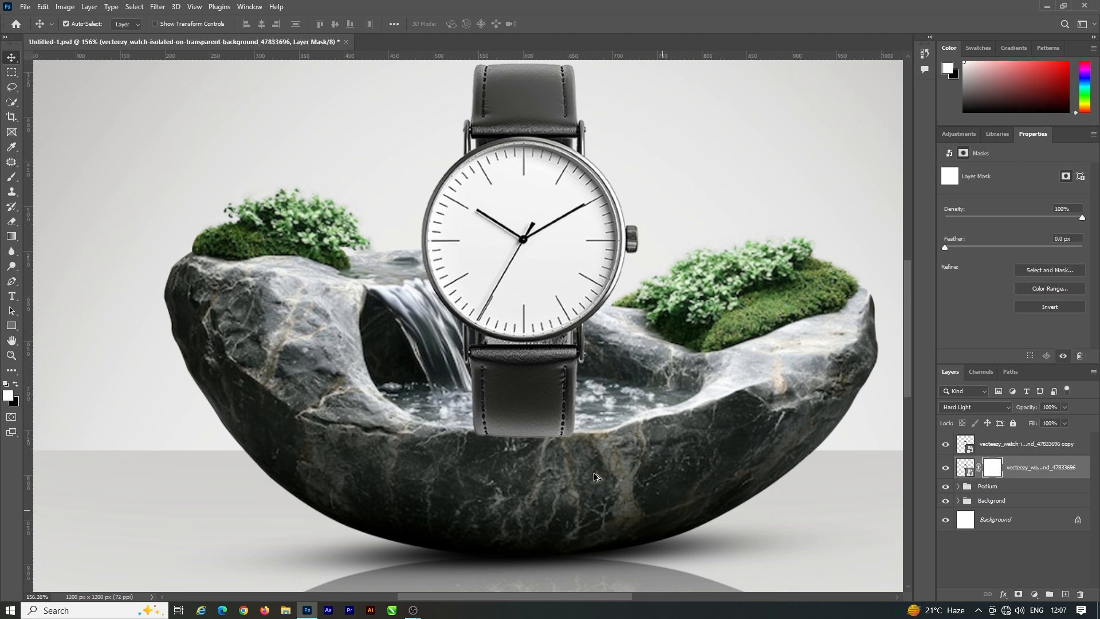
pyautogui.scroll(5, 518, 444)
pyautogui.press('e')
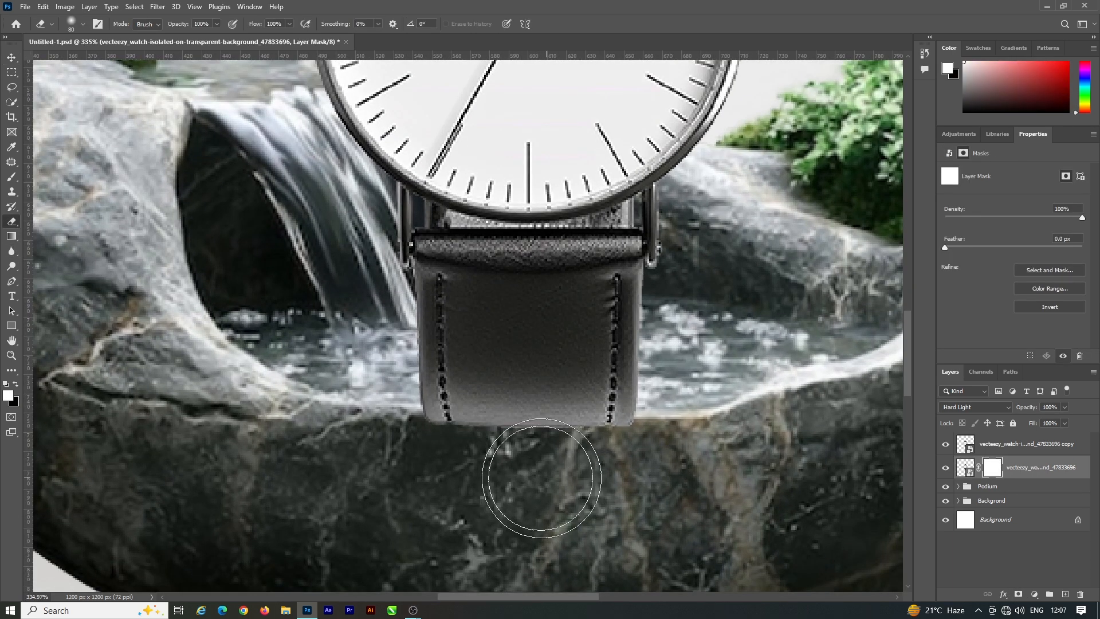
# Step: Temporarily hide the watch copy and use a smaller Eraser on the lower layer's mask to remove the strap end overlapping the stone rim
pyautogui.click(946, 444)
pyautogui.press('[')
pyautogui.press('[')
pyautogui.press('[')
pyautogui.press('[')
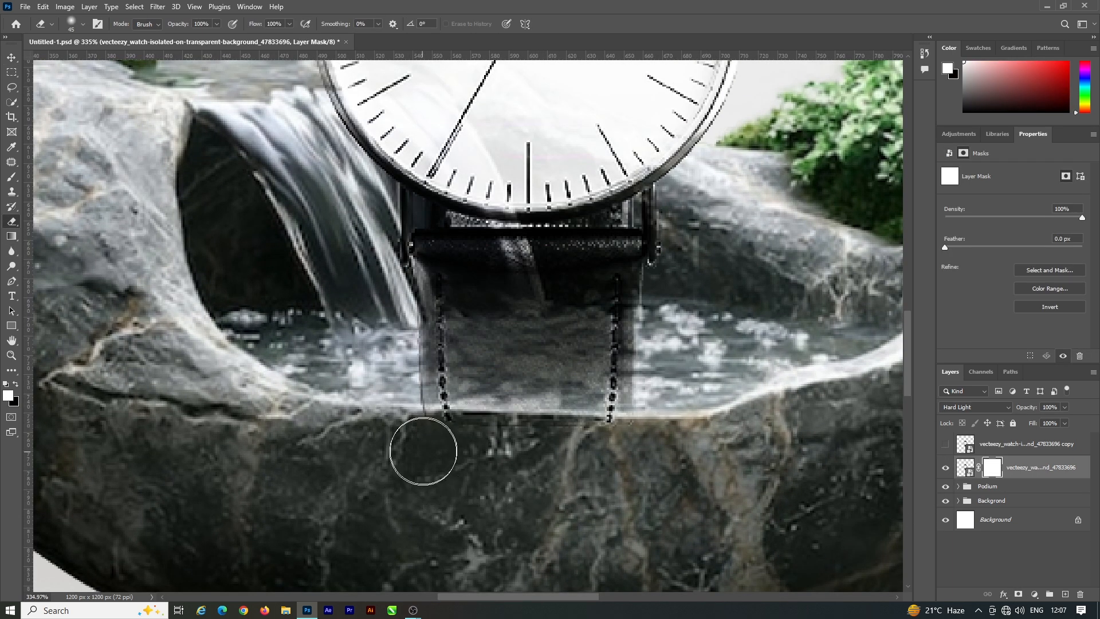
pyautogui.moveTo(440, 440)
pyautogui.mouseDown()
pyautogui.moveTo(662, 440)
pyautogui.moveTo(407, 441)
pyautogui.moveTo(524, 453)
pyautogui.mouseUp()
pyautogui.click(946, 445)
pyautogui.scroll(-2, 600, 396)
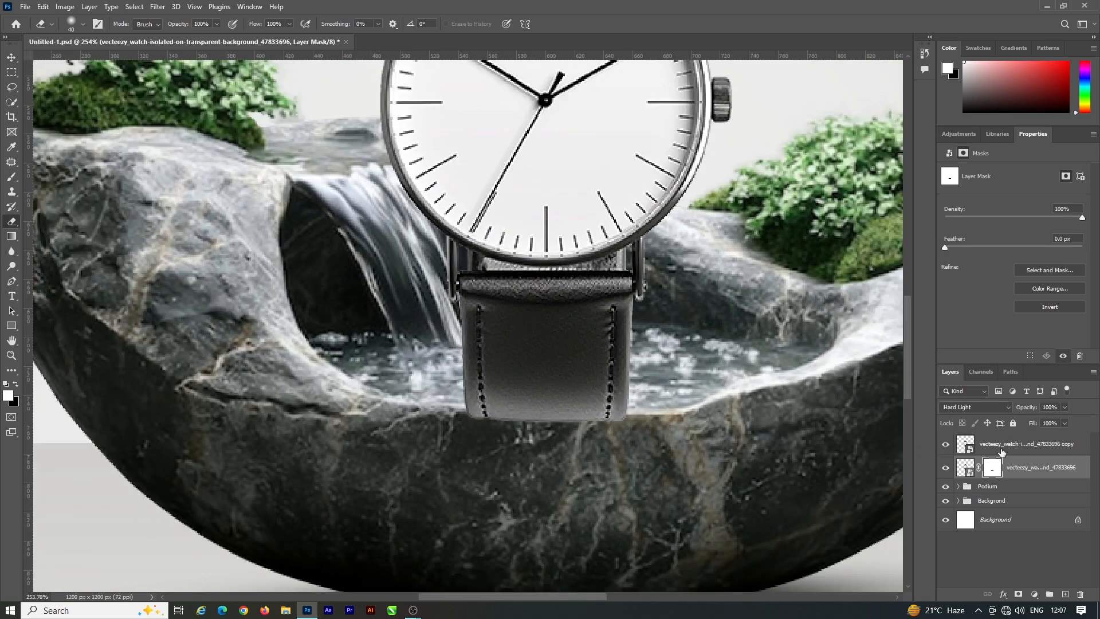
# Step: Add a layer mask to the top watch copy and erase the strap's lower end so that it fades into the water
pyautogui.click(999, 450)
pyautogui.click(1018, 594)
pyautogui.press(']')
pyautogui.press(']')
pyautogui.press(']')
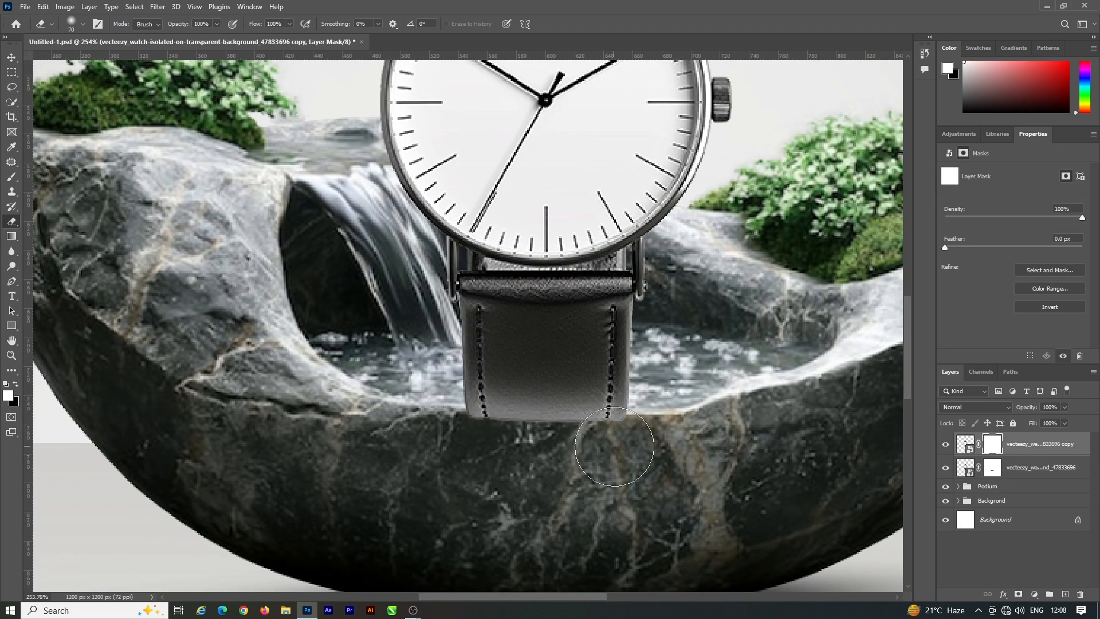
pyautogui.moveTo(614, 449)
pyautogui.mouseDown()
pyautogui.moveTo(473, 421)
pyautogui.moveTo(631, 409)
pyautogui.moveTo(433, 402)
pyautogui.moveTo(593, 403)
pyautogui.moveTo(484, 409)
pyautogui.moveTo(616, 419)
pyautogui.moveTo(655, 405)
pyautogui.moveTo(613, 402)
pyautogui.moveTo(678, 392)
pyautogui.moveTo(690, 449)
pyautogui.moveTo(560, 425)
pyautogui.moveTo(624, 425)
pyautogui.mouseUp()
pyautogui.hotkey('ctrl', 'z')
pyautogui.rightClick(569, 415)
pyautogui.click(687, 448)
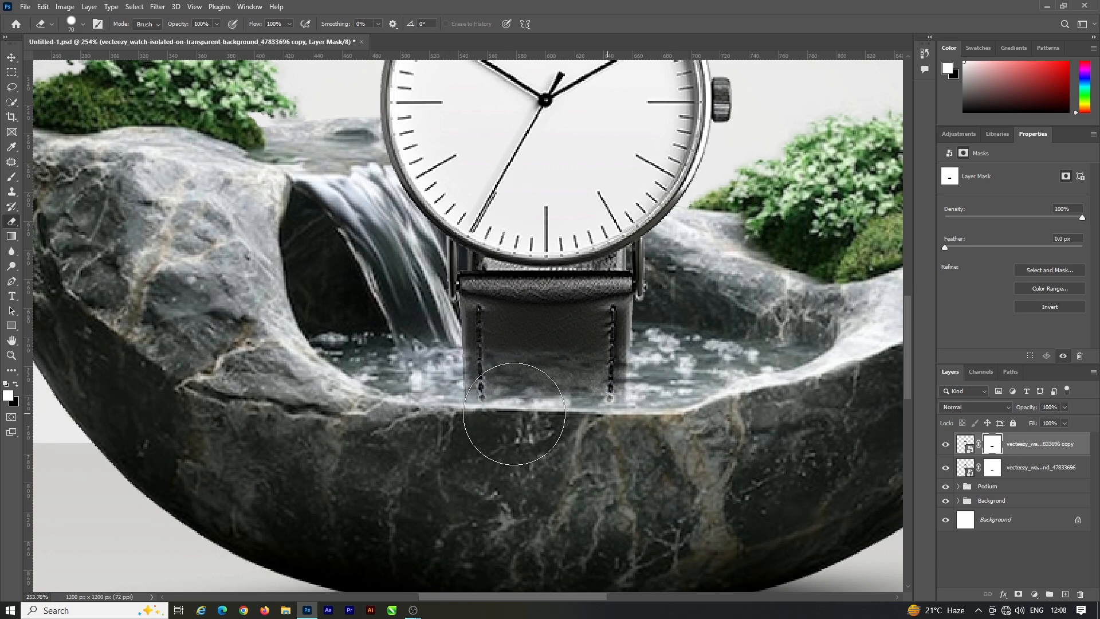
pyautogui.scroll(2, 592, 377)
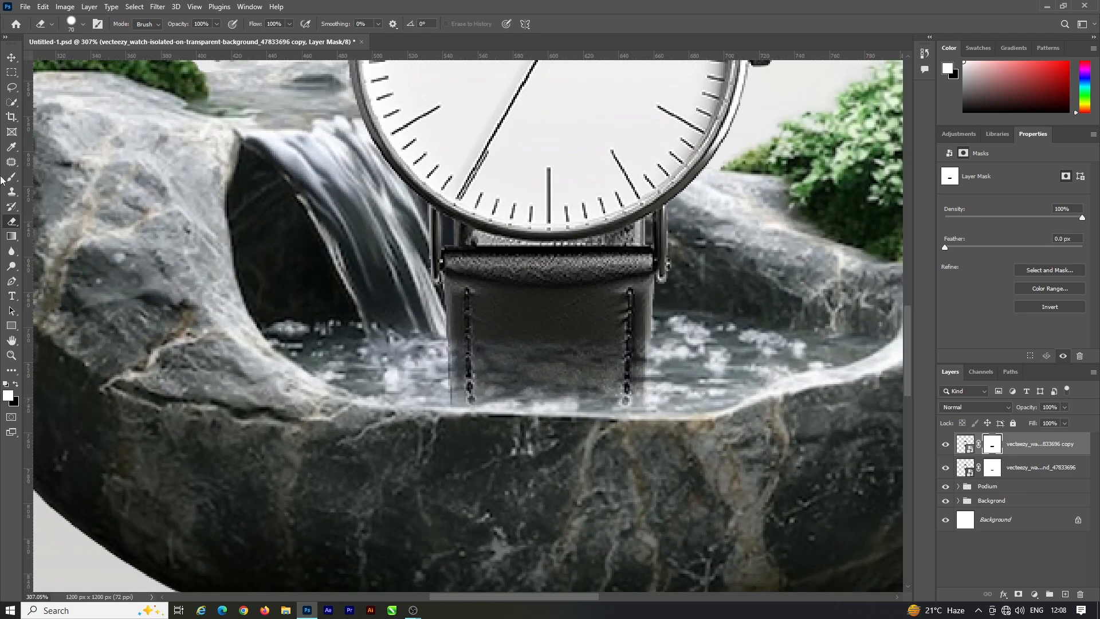
# Step: Switch to a round 20 px Brush and paint white on the copy's mask to restore part of the strap above the waterline
pyautogui.press('b')
pyautogui.rightClick(526, 302)
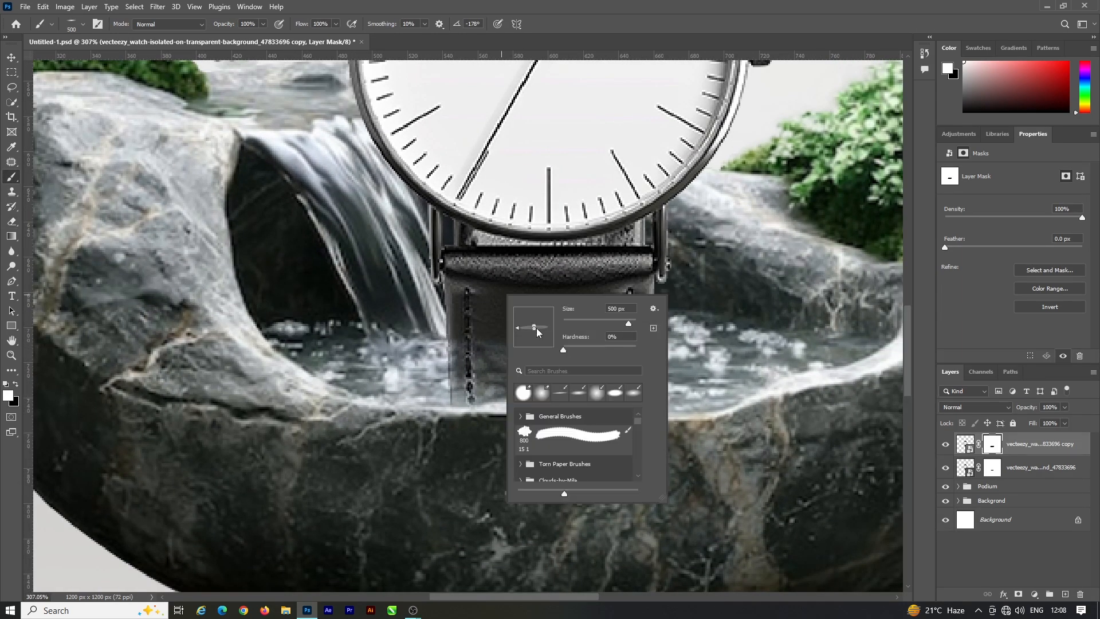
pyautogui.press('Return')
pyautogui.press('[')
pyautogui.press('[')
pyautogui.press('[')
pyautogui.press('[')
pyautogui.press('[')
pyautogui.press('[')
pyautogui.press('[')
pyautogui.press('[')
pyautogui.press('[')
pyautogui.press('[')
pyautogui.press('[')
pyautogui.press('[')
pyautogui.press('[')
pyautogui.press('[')
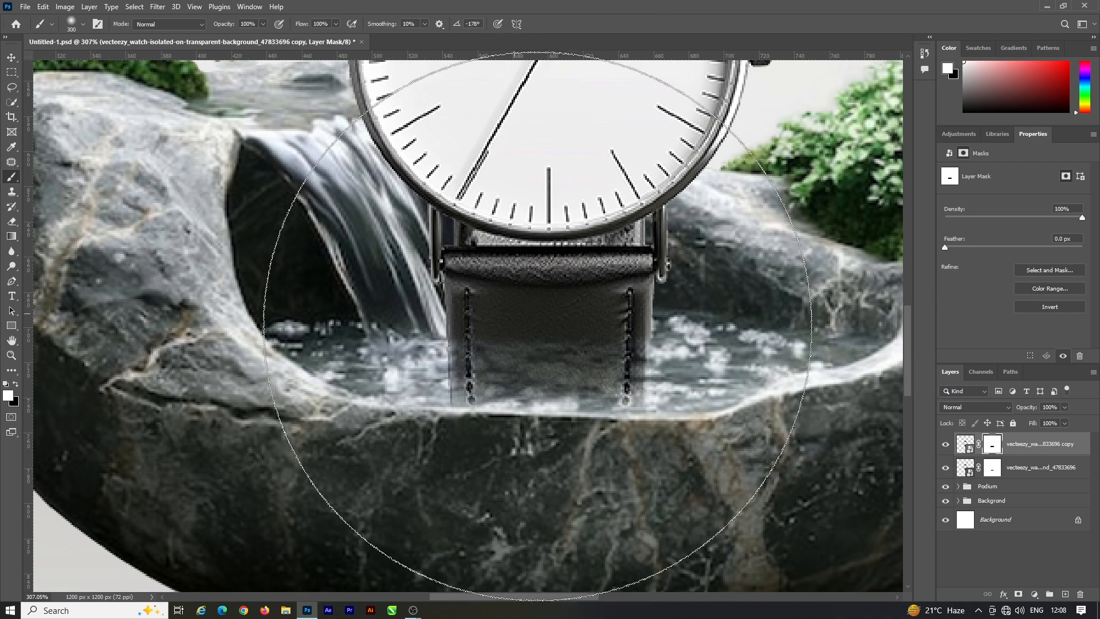
pyautogui.press('[')
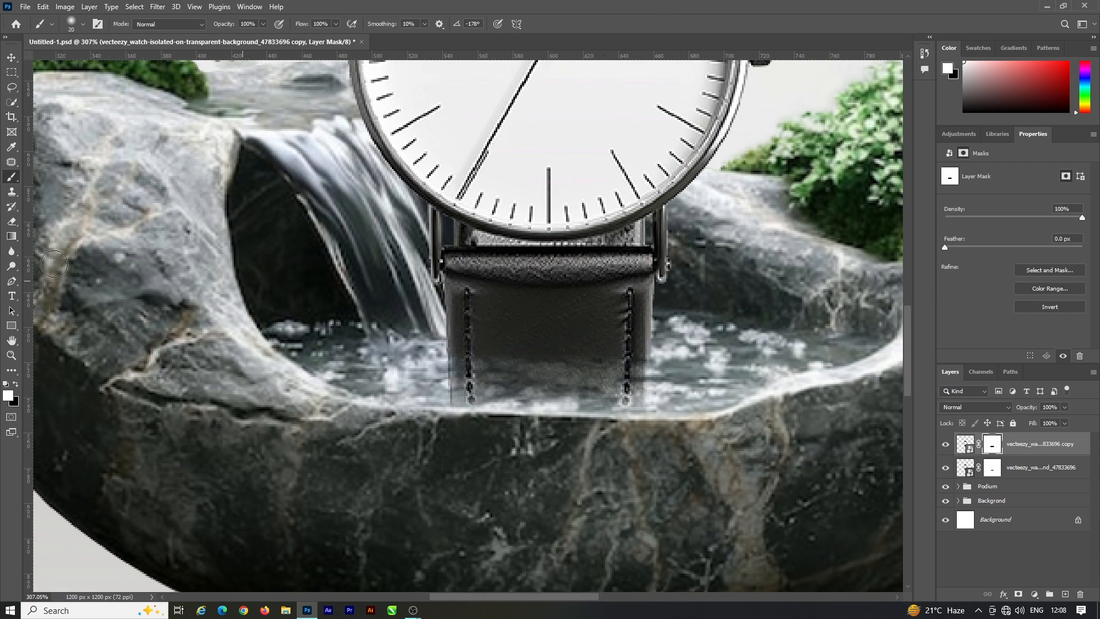
pyautogui.scroll(-10, 648, 392)
pyautogui.scroll(1, 596, 376)
# Step: Save the document and touch up the strap's waterline on the copy's mask with a 20 px Eraser
pyautogui.hotkey('ctrl', 's')
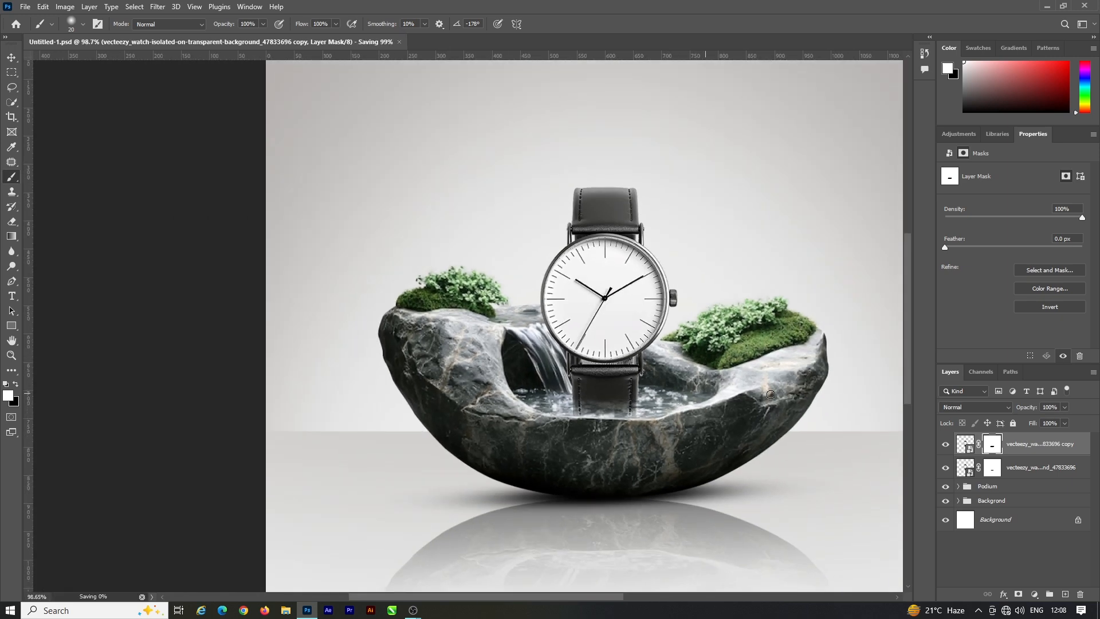
pyautogui.scroll(10, 579, 366)
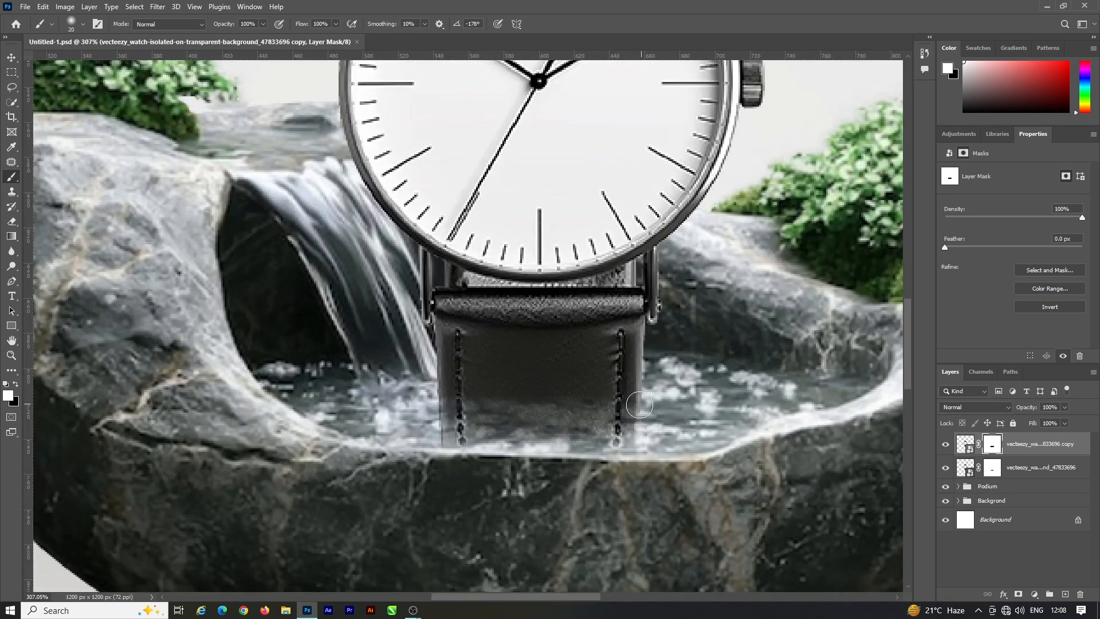
pyautogui.press('e')
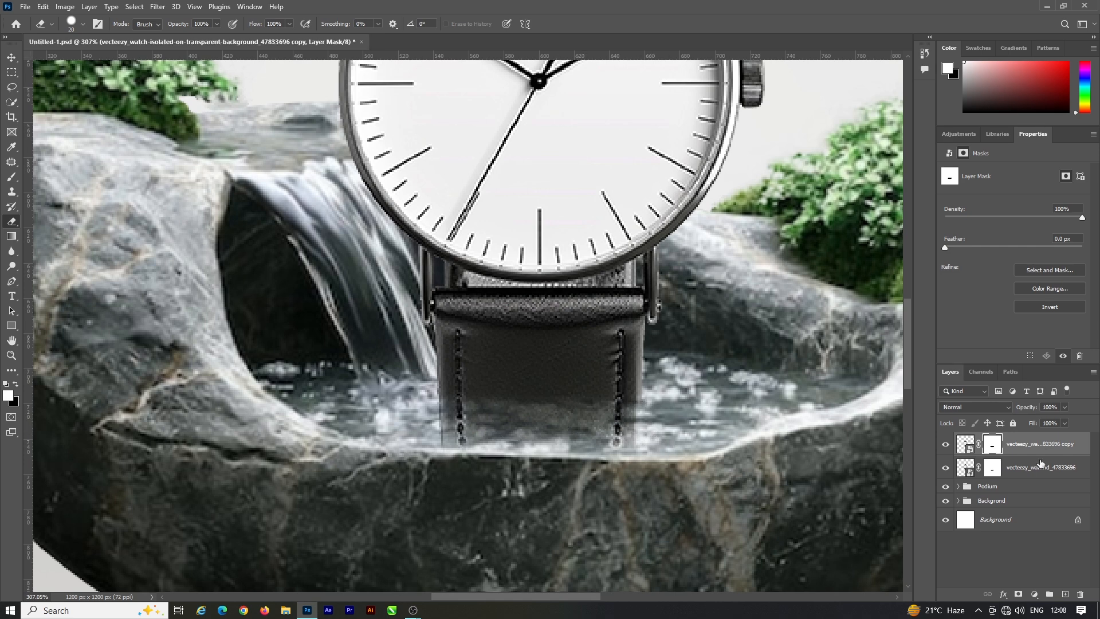
# Step: Add a new layer clipped to the top watch copy and switch to the Brush tool
pyautogui.click(1065, 595)
pyautogui.keyDown('alt'); pyautogui.click(1051, 458); pyautogui.keyUp('alt')
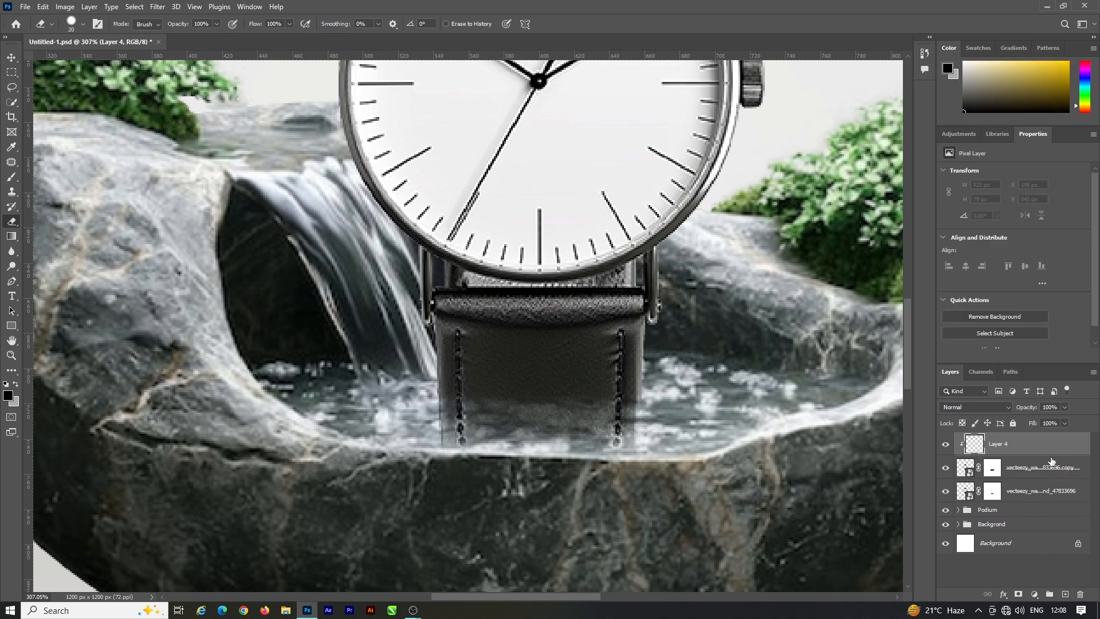
pyautogui.press('b')
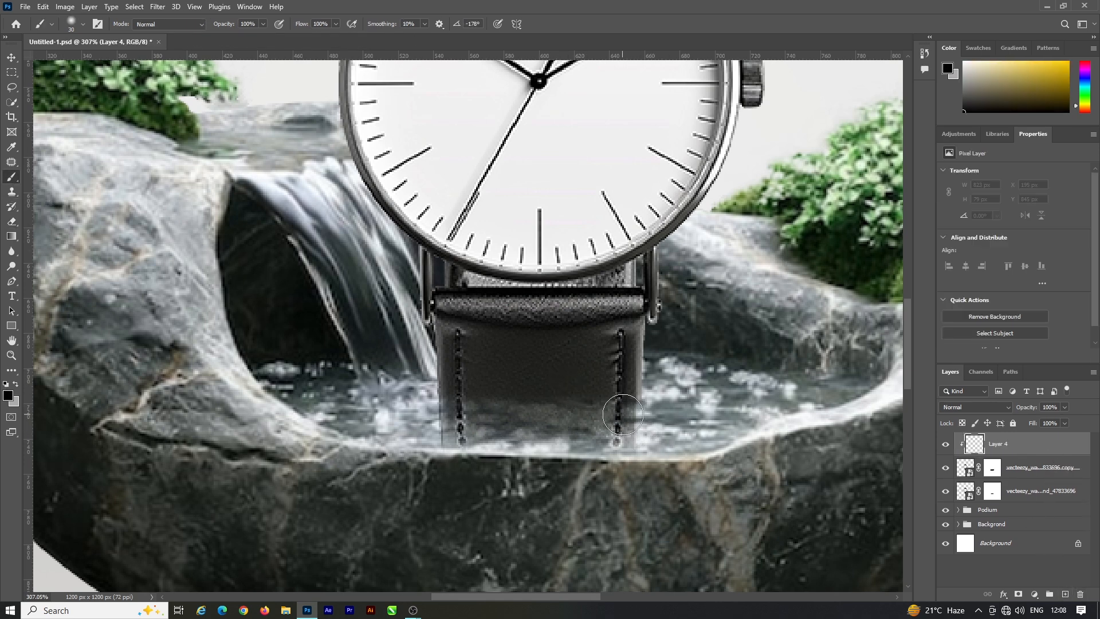
# Step: Paint black across the strap just above the waterline with a soft 60 px Brush and lower the clipped layer's opacity to 61%
pyautogui.press(']')
pyautogui.press(']')
pyautogui.press(']')
pyautogui.press(']')
pyautogui.press(']')
pyautogui.moveTo(660, 417); pyautogui.dragTo(410, 428)
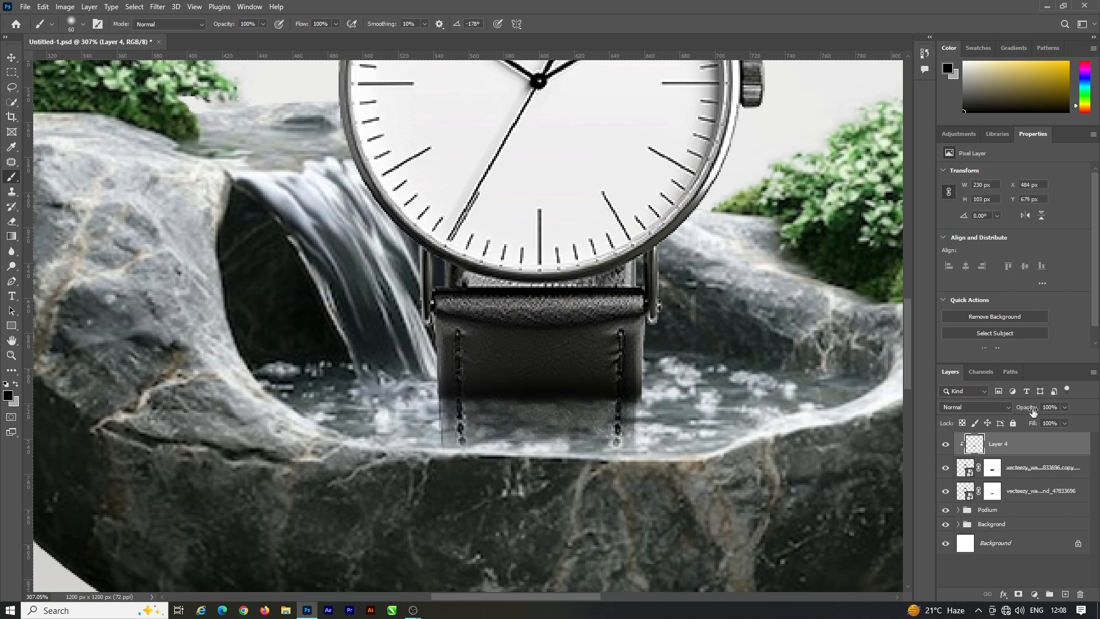
# Step: Group the shading layer with both watch layers and name the group "watch"
pyautogui.click(11, 57)
pyautogui.scroll(-6, 516, 370)
pyautogui.scroll(-1, 515, 369)
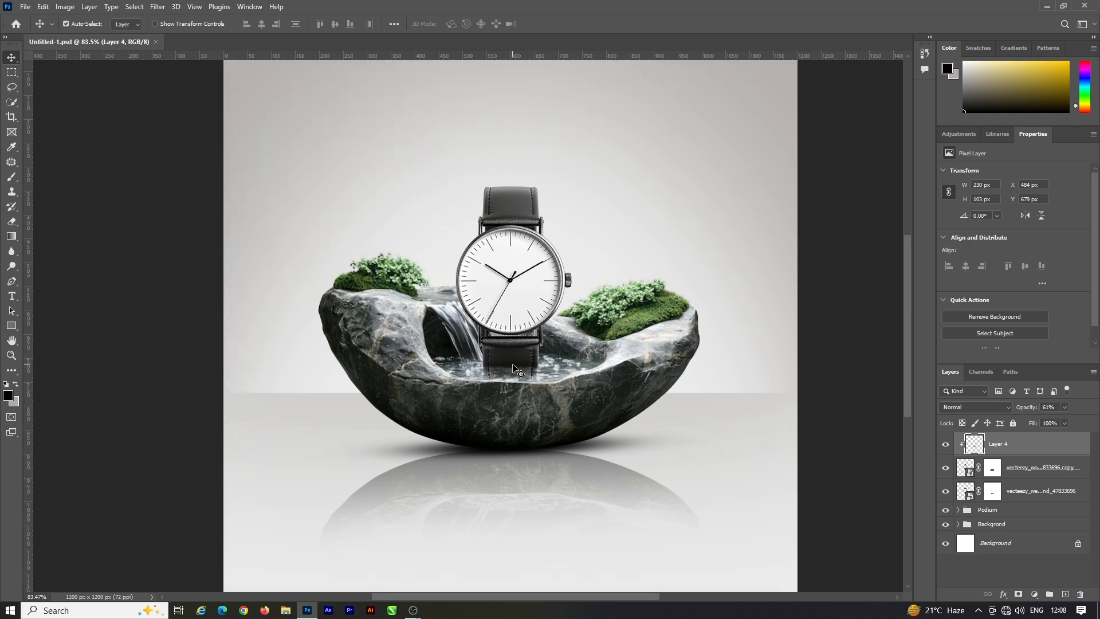
pyautogui.scroll(2, 515, 370)
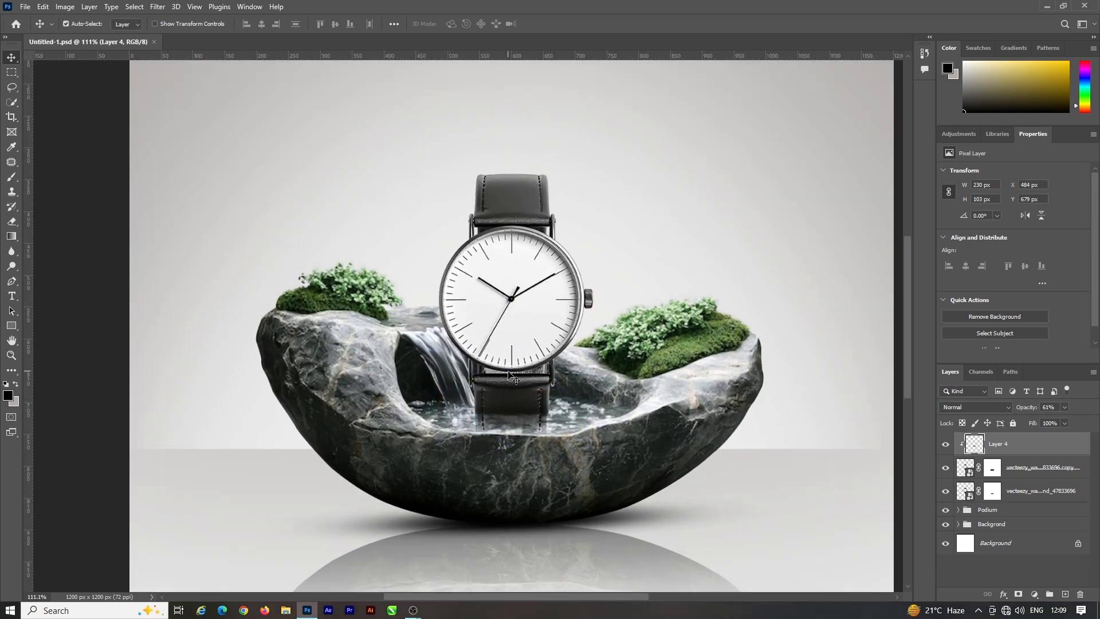
pyautogui.scroll(-3, 516, 366)
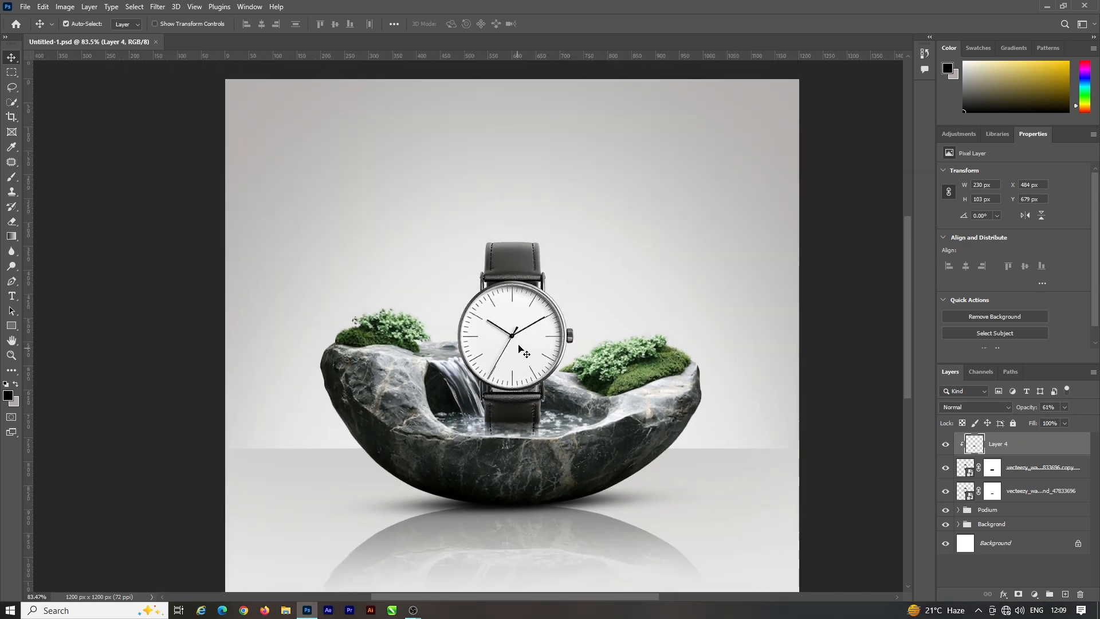
pyautogui.scroll(-1, 520, 351)
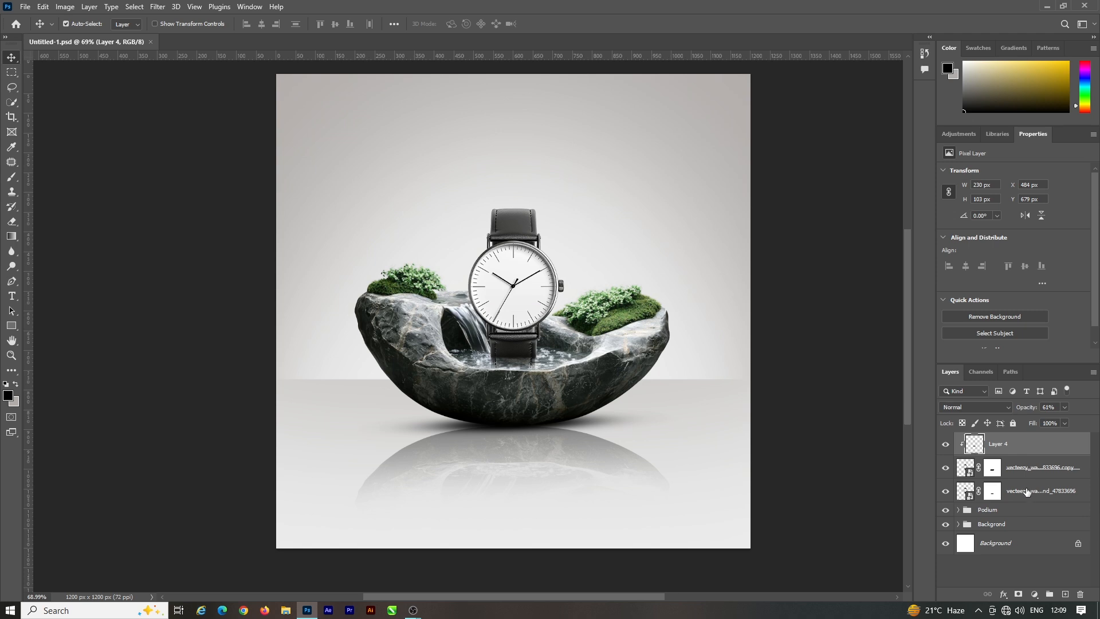
pyautogui.keyDown('shift'); pyautogui.click(1026, 491); pyautogui.keyUp('shift')
pyautogui.hotkey('ctrl', 'g')
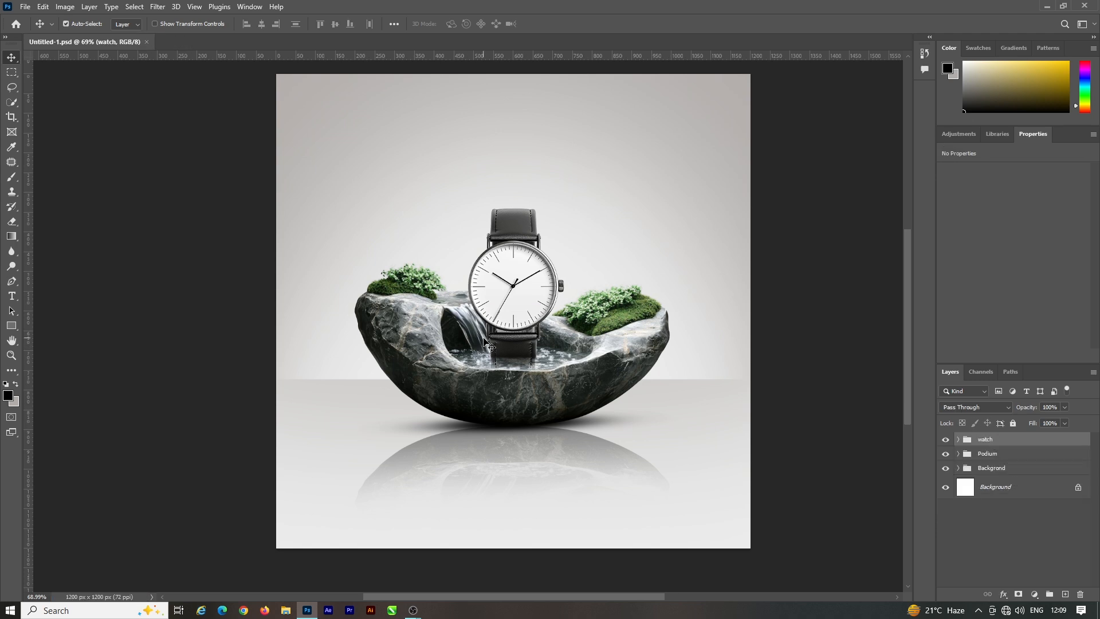
# Step: Scale the watch and Podium groups together to 91.97% and shift them slightly upward on the backdrop
pyautogui.keyDown('ctrl'); pyautogui.click(982, 459); pyautogui.keyUp('ctrl')
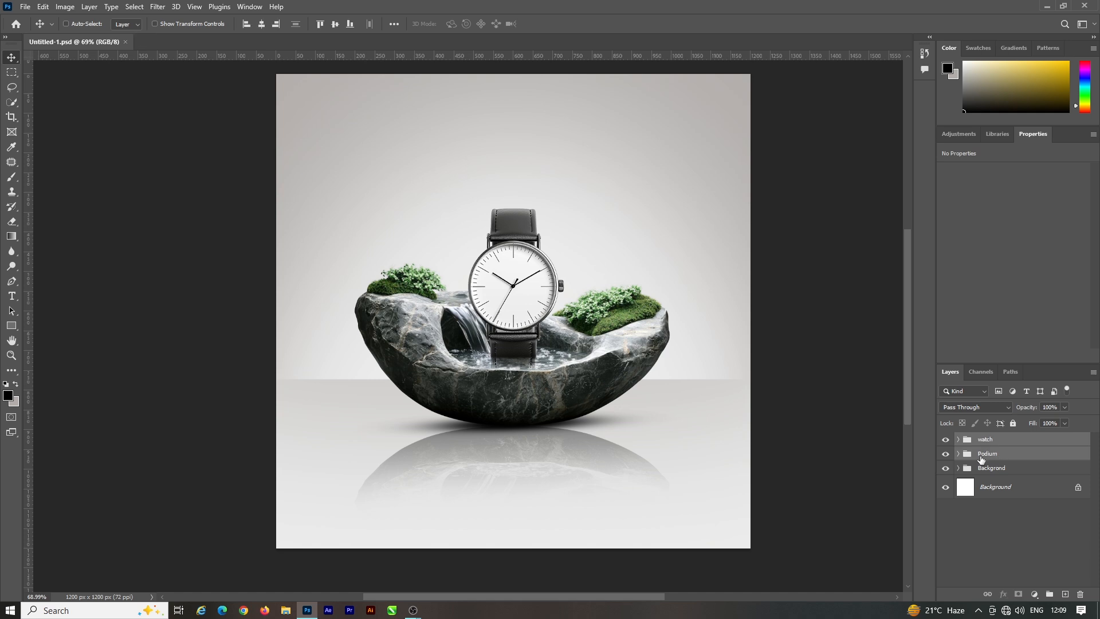
pyautogui.hotkey('ctrl', 't')
pyautogui.moveTo(518, 208); pyautogui.dragTo(518, 222)
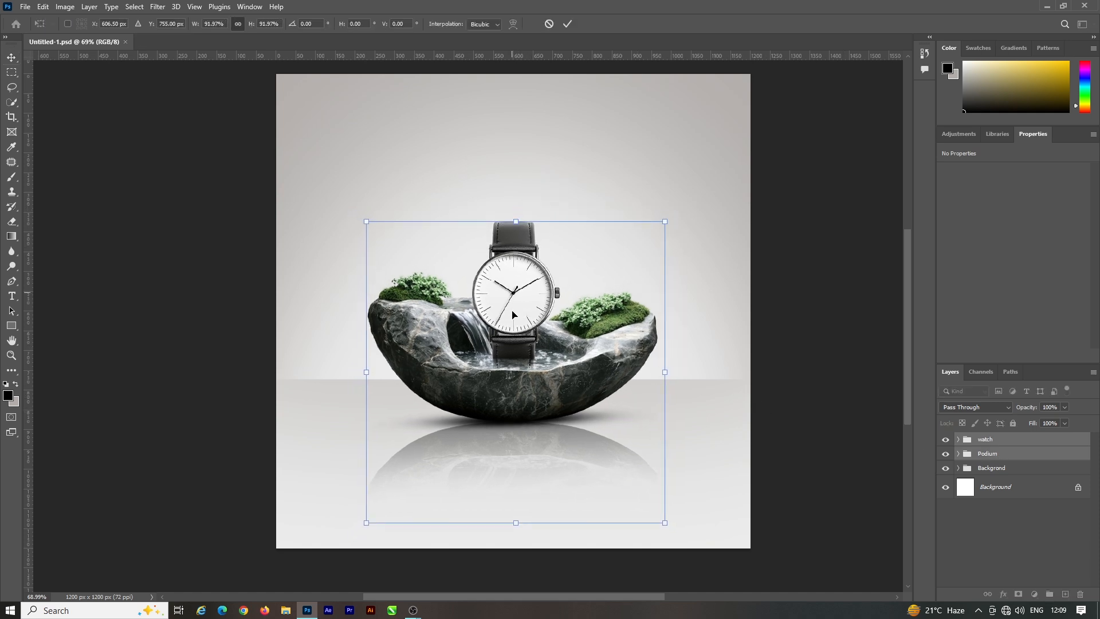
pyautogui.moveTo(513, 311); pyautogui.dragTo(512, 309)
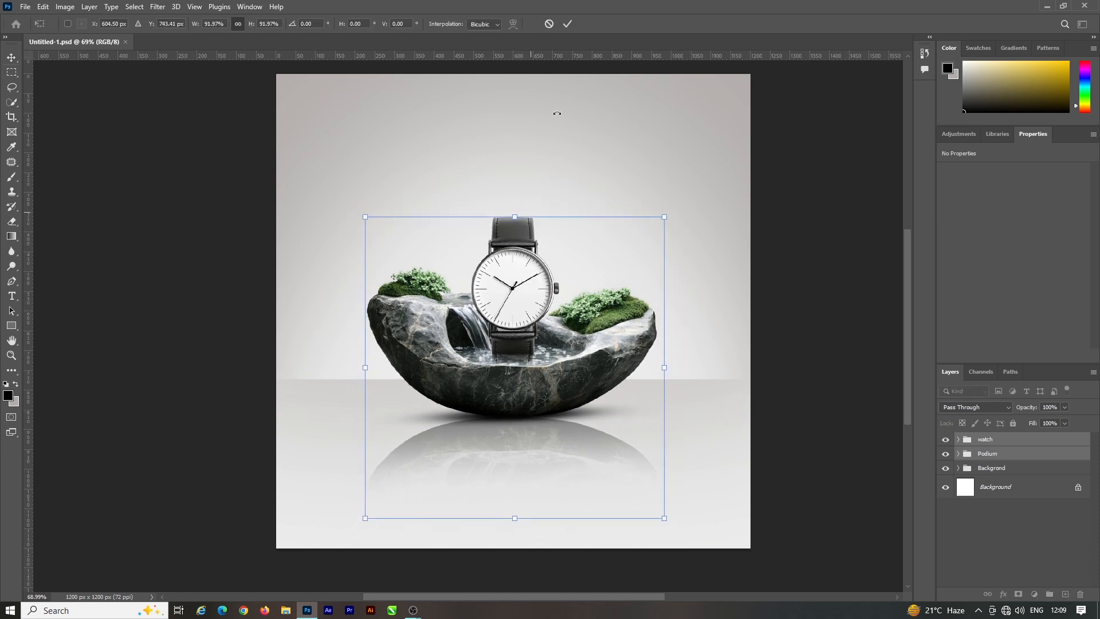
pyautogui.click(576, 23)
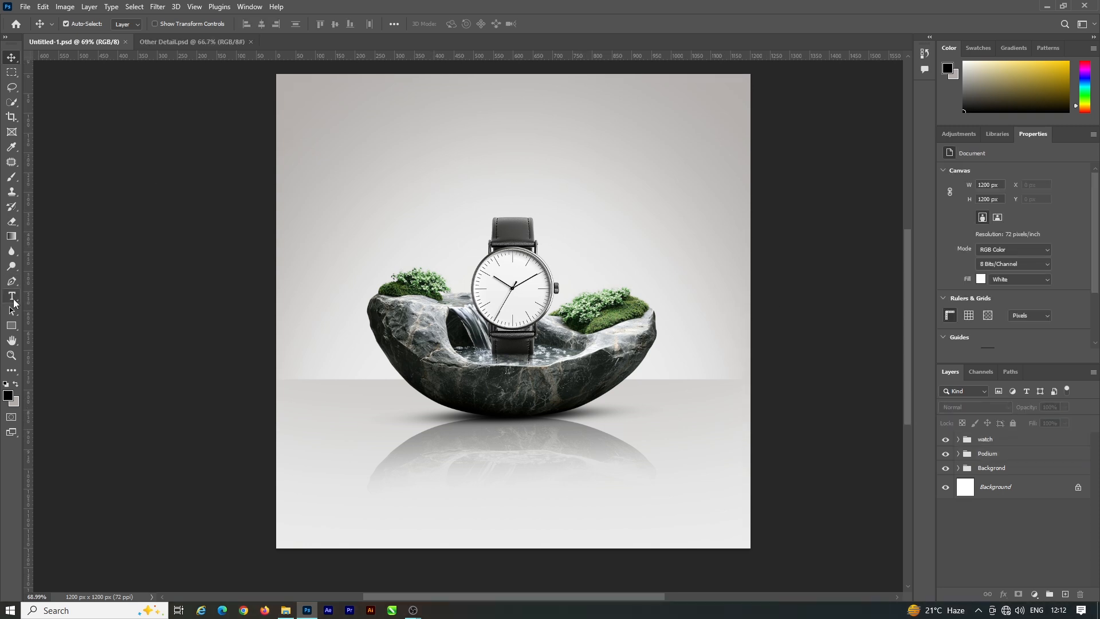
# Step: Set the horizontal Type tool's text colour to a dark grey
pyautogui.click(14, 302)
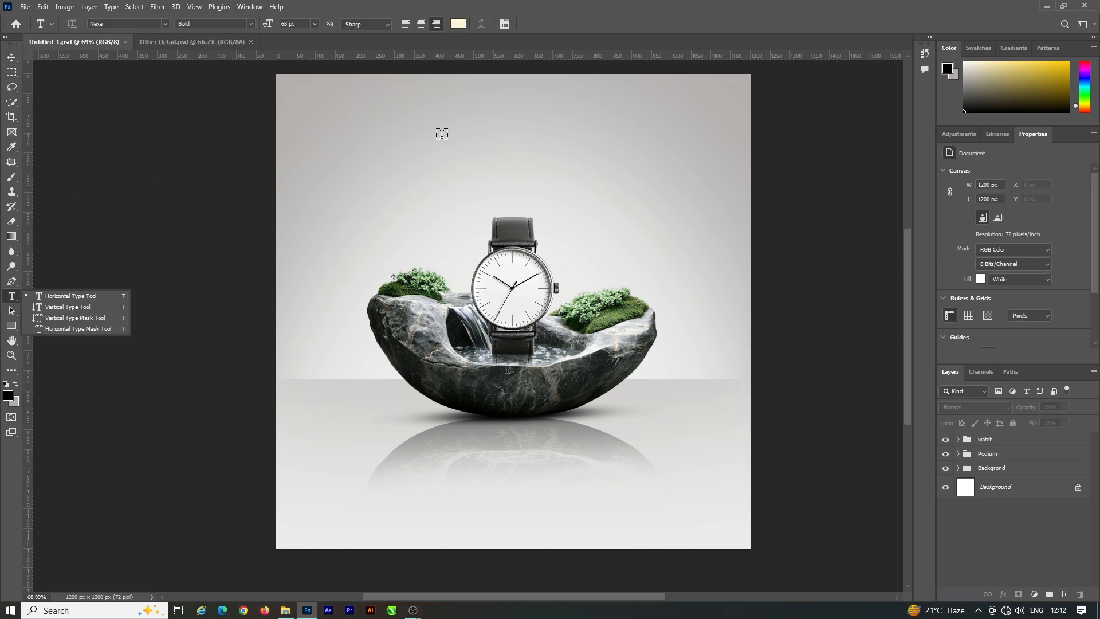
pyautogui.click(458, 23)
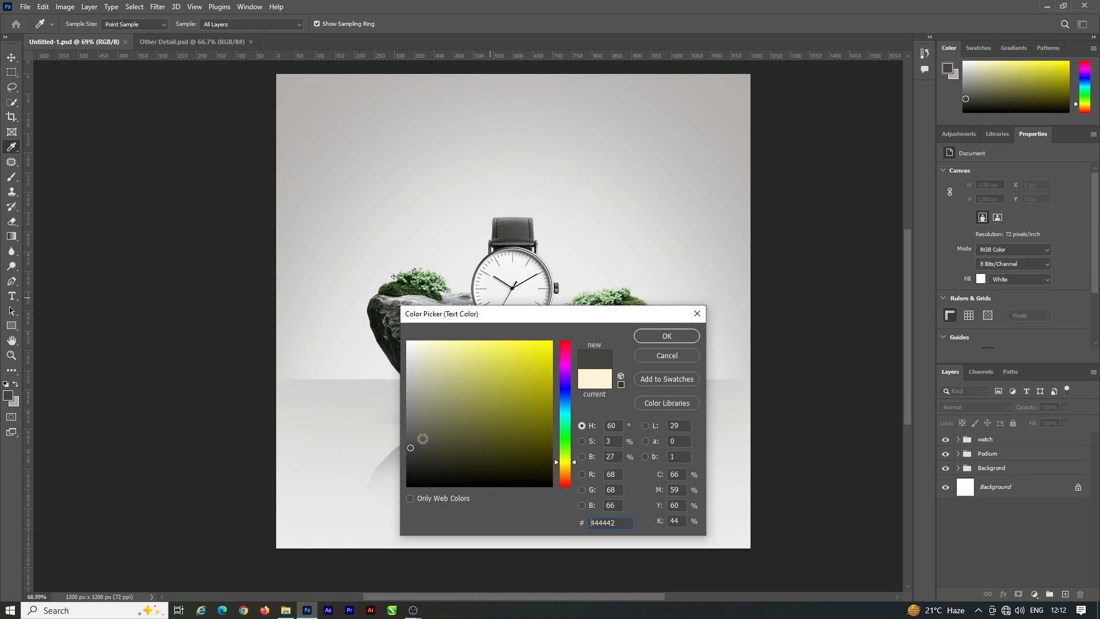
pyautogui.moveTo(422, 439); pyautogui.dragTo(400, 462)
pyautogui.click(644, 337)
# Step: Add the headline text "Premium" in Nexa Bold 68 pt on the backdrop above the watch
pyautogui.click(463, 160)
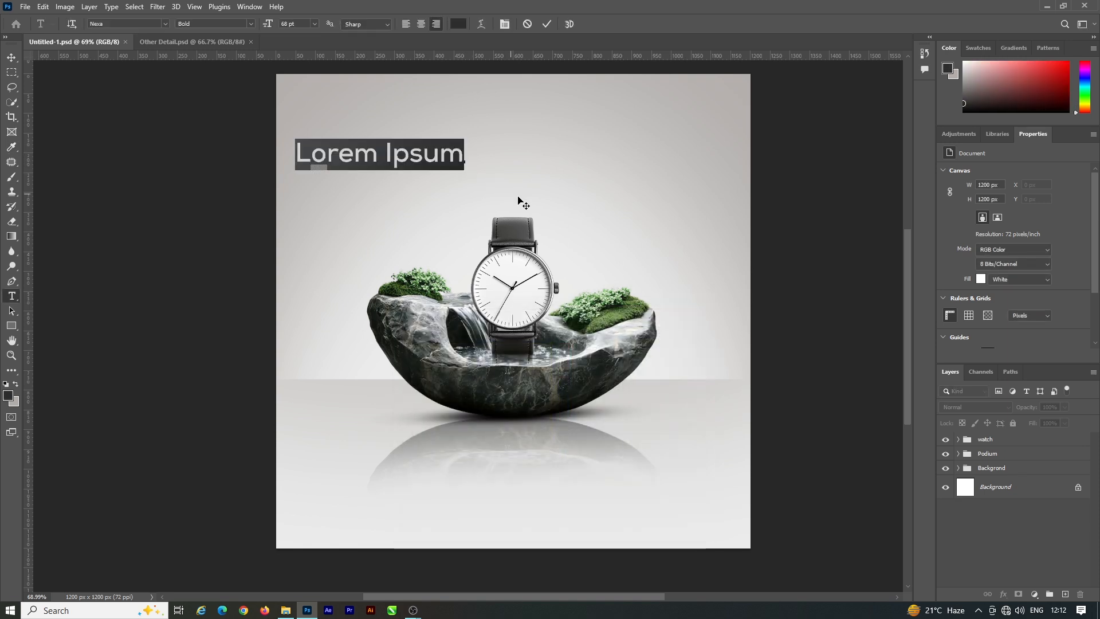
pyautogui.write('Pr')
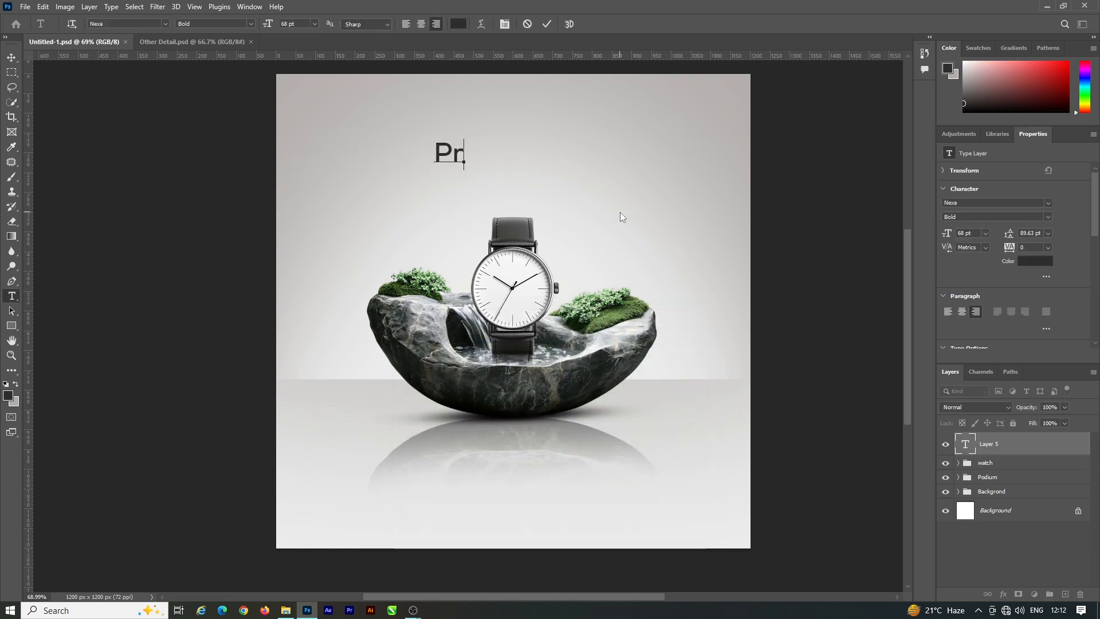
pyautogui.write('emium')
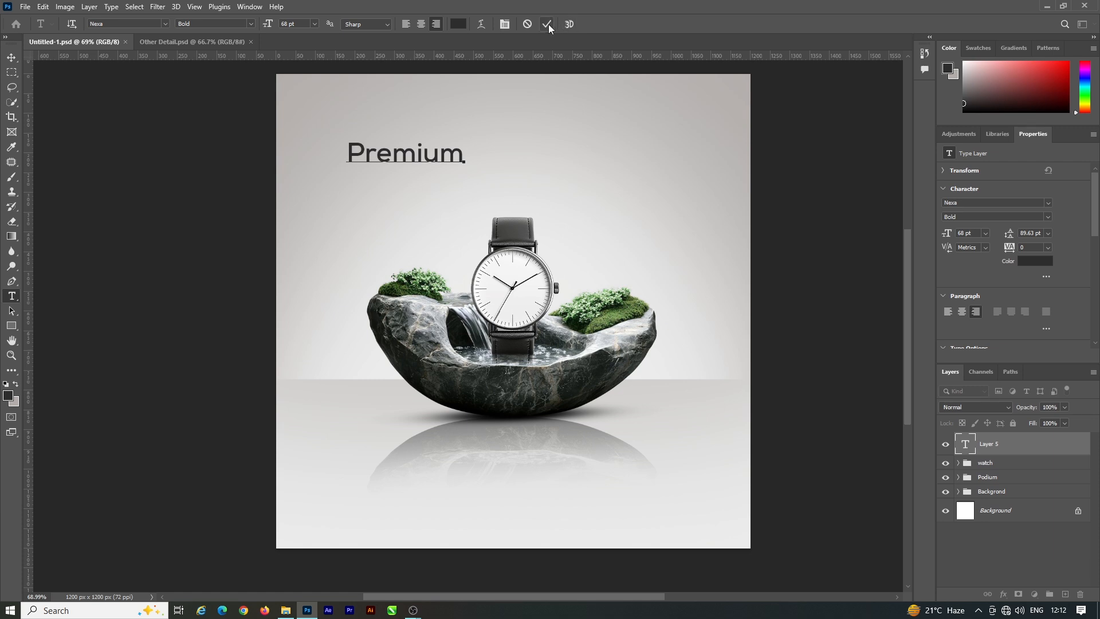
pyautogui.click(548, 24)
# Step: Centre the "Premium" headline above the watch and scale it to 174.45%
pyautogui.click(12, 58)
pyautogui.moveTo(447, 155); pyautogui.dragTo(614, 181)
pyautogui.hotkey('ctrl', 't')
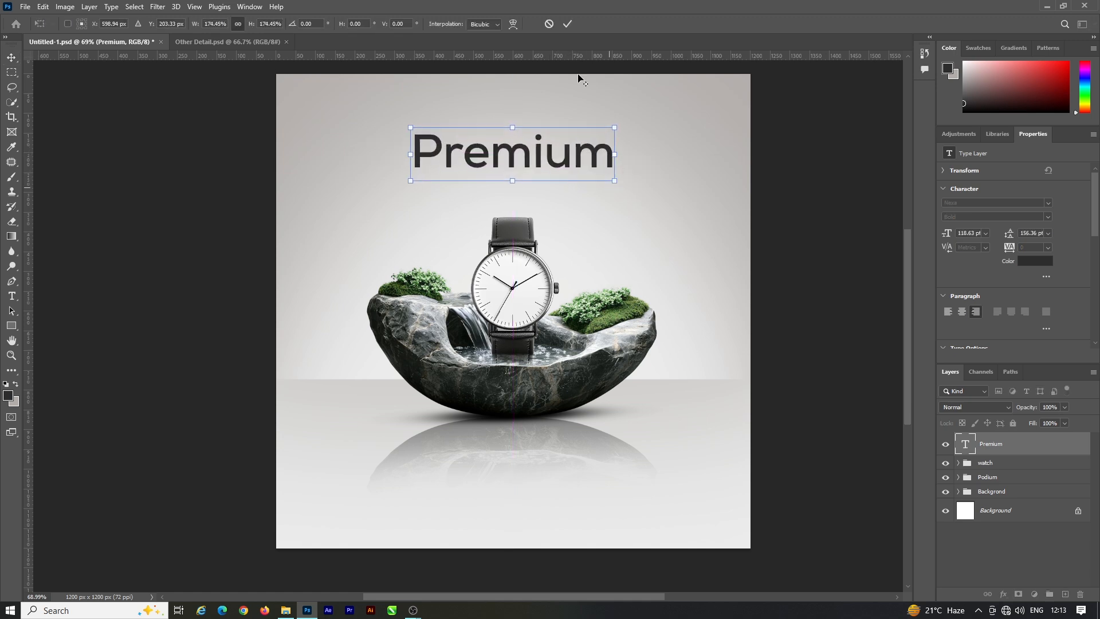
pyautogui.click(568, 24)
# Step: Set the "Premium" headline in all caps and recentre it above the watch
pyautogui.click(1048, 204)
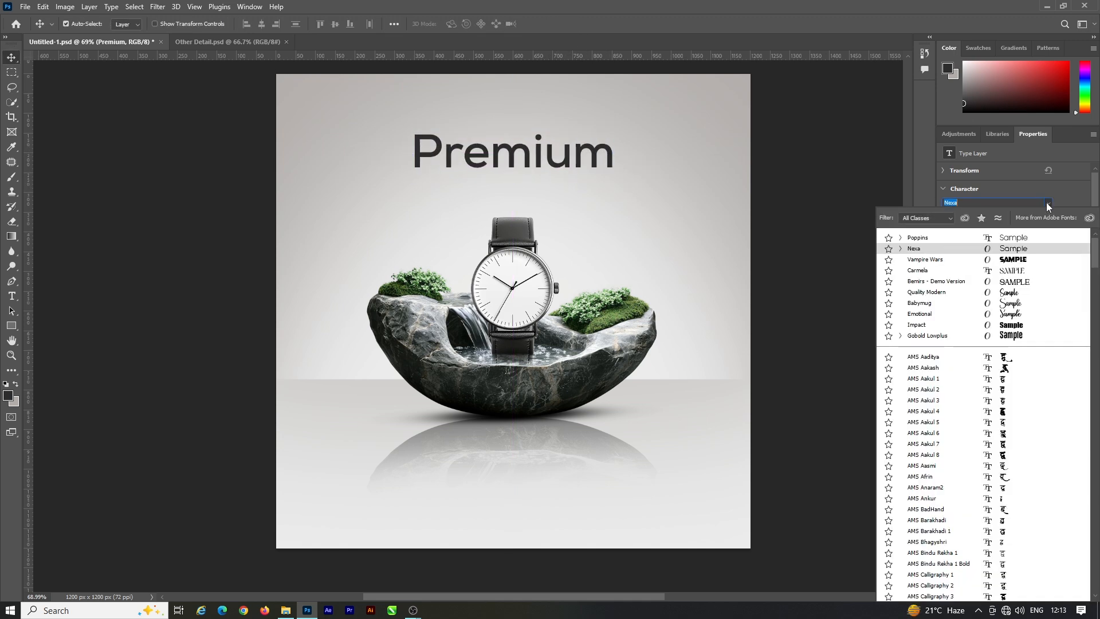
pyautogui.click(1090, 199)
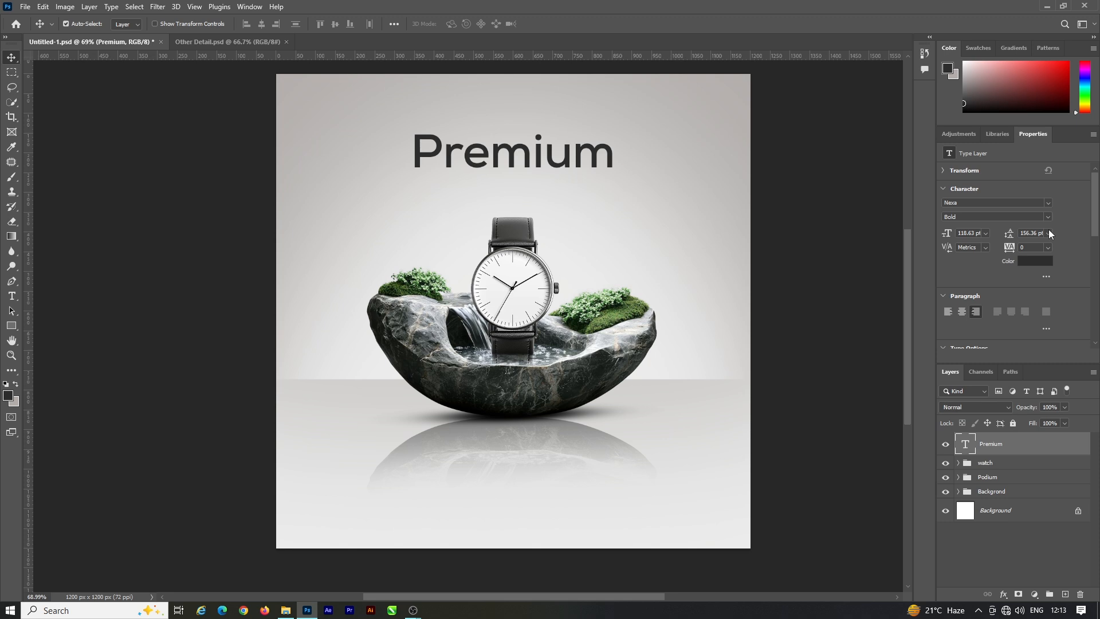
pyautogui.scroll(-2, 1008, 281)
pyautogui.scroll(2, 996, 235)
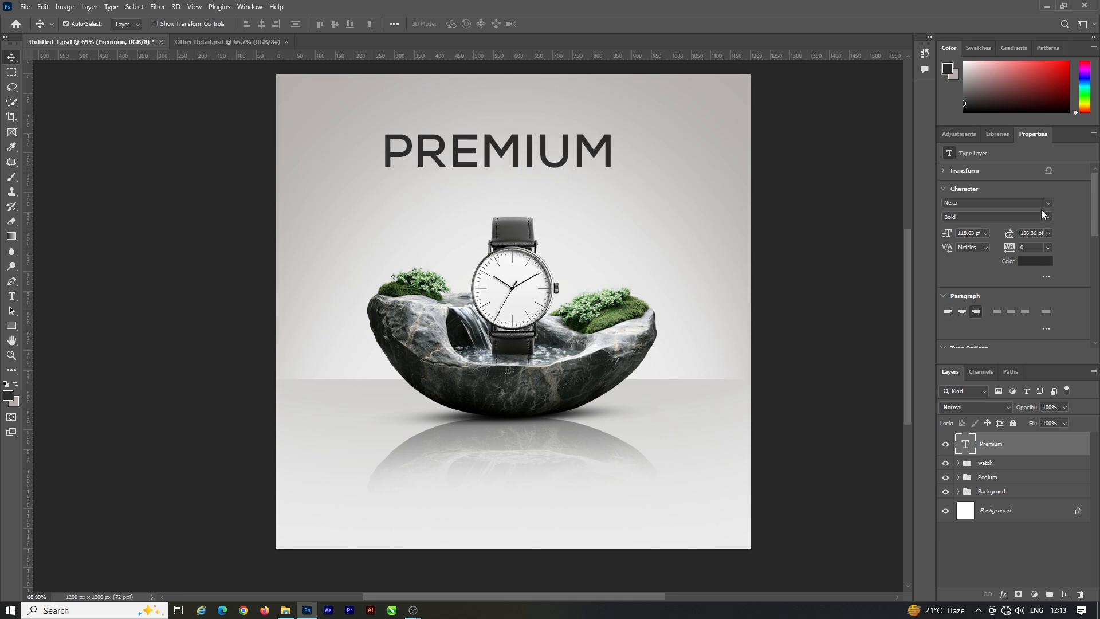
pyautogui.moveTo(567, 148); pyautogui.dragTo(579, 147)
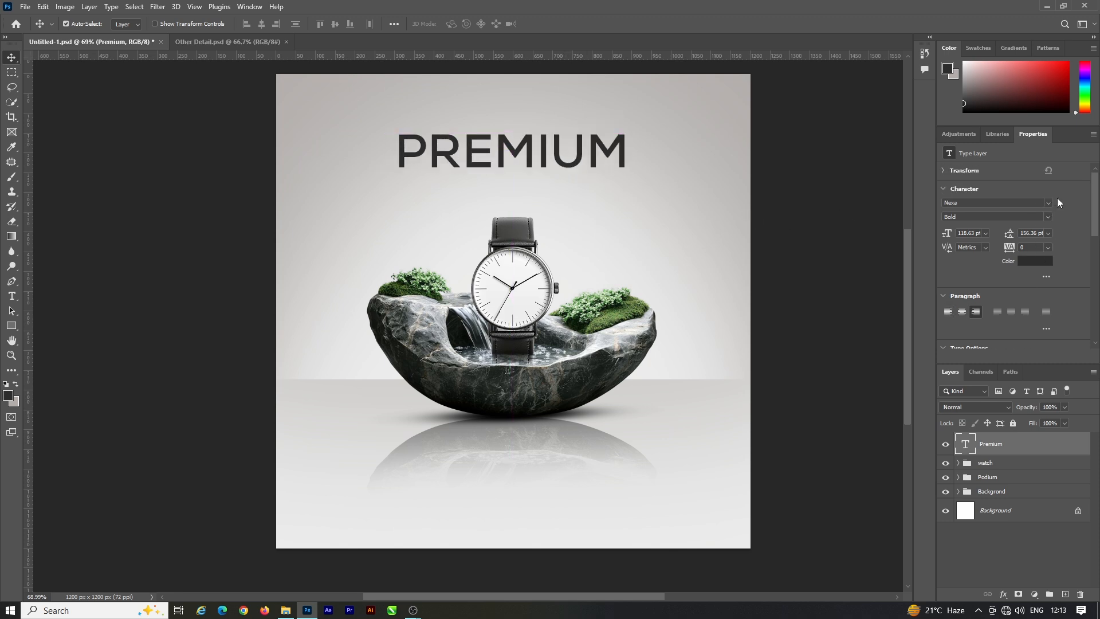
pyautogui.click(761, 243)
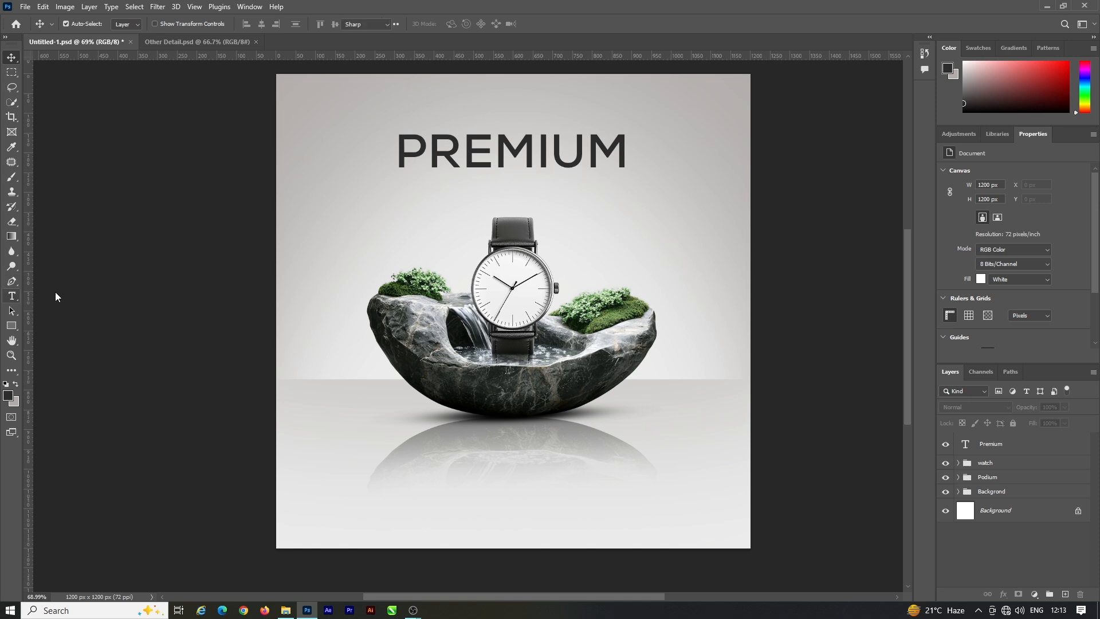
# Step: Add a second, left-aligned text line "Classic Watch" in Nexa Bold 29 pt below the headline, with all caps turned off
pyautogui.press('t')
pyautogui.click(404, 221)
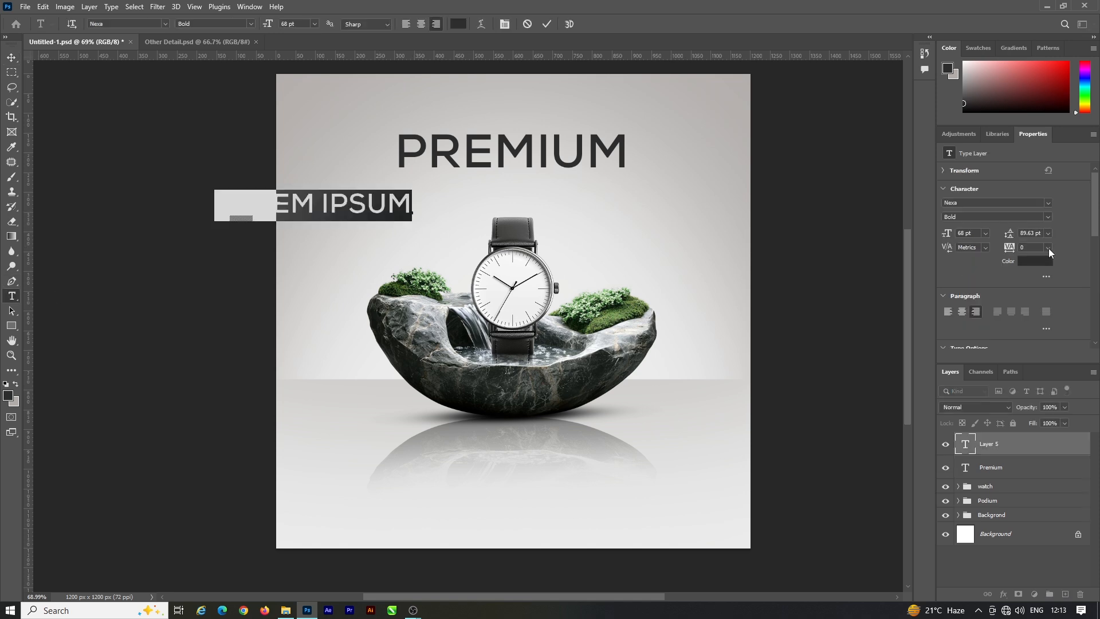
pyautogui.click(948, 311)
pyautogui.moveTo(946, 233); pyautogui.dragTo(929, 241)
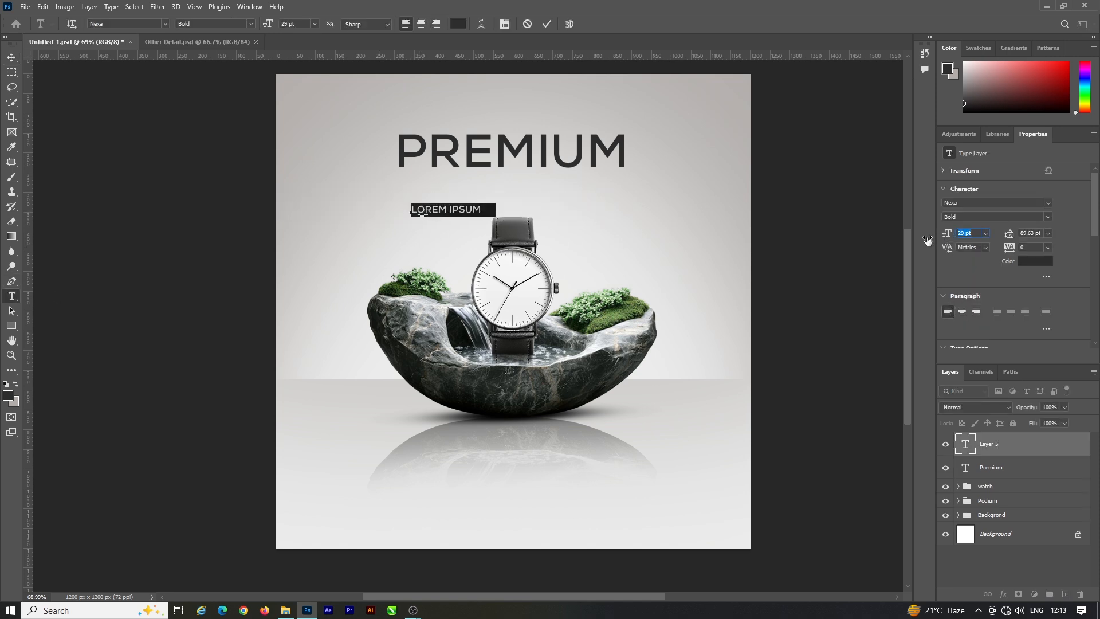
pyautogui.scroll(-2, 937, 293)
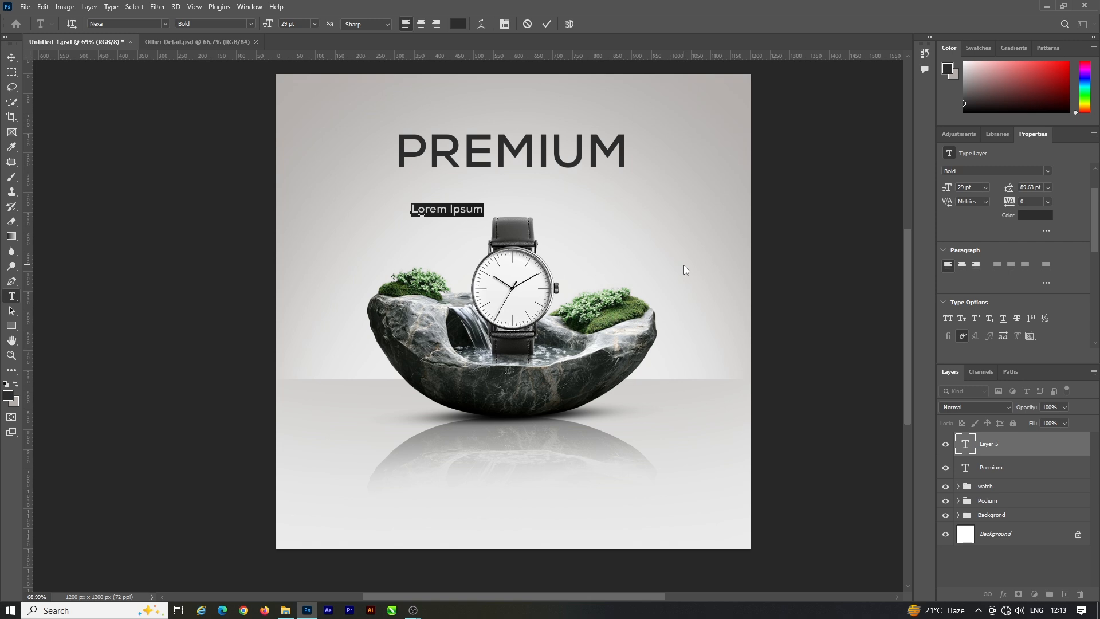
pyautogui.press('Left')
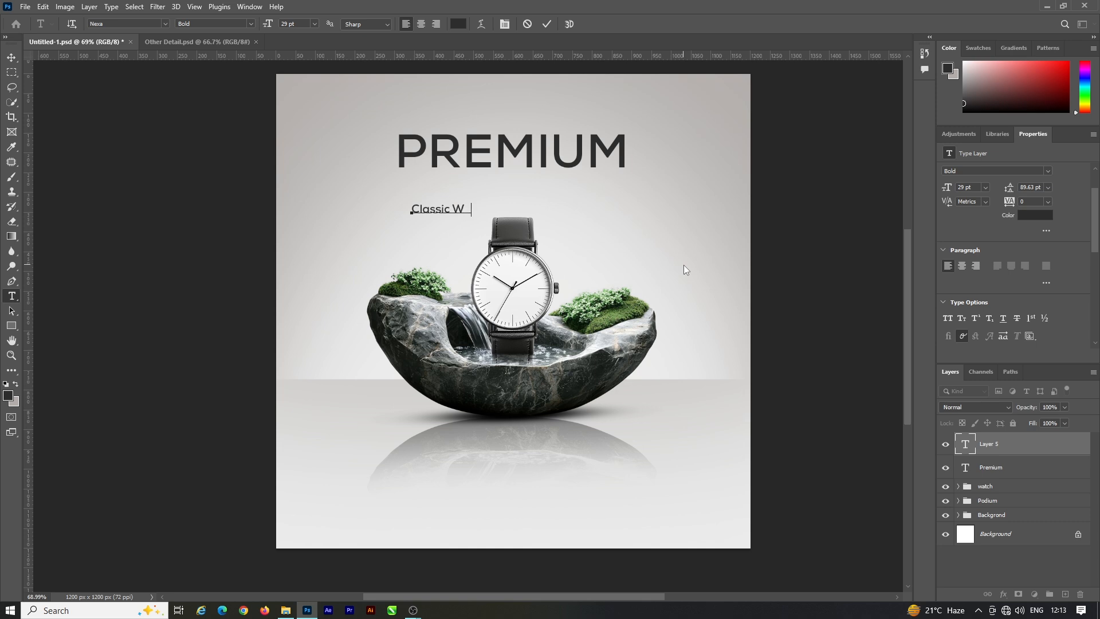
pyautogui.write('ch')
pyautogui.click(547, 24)
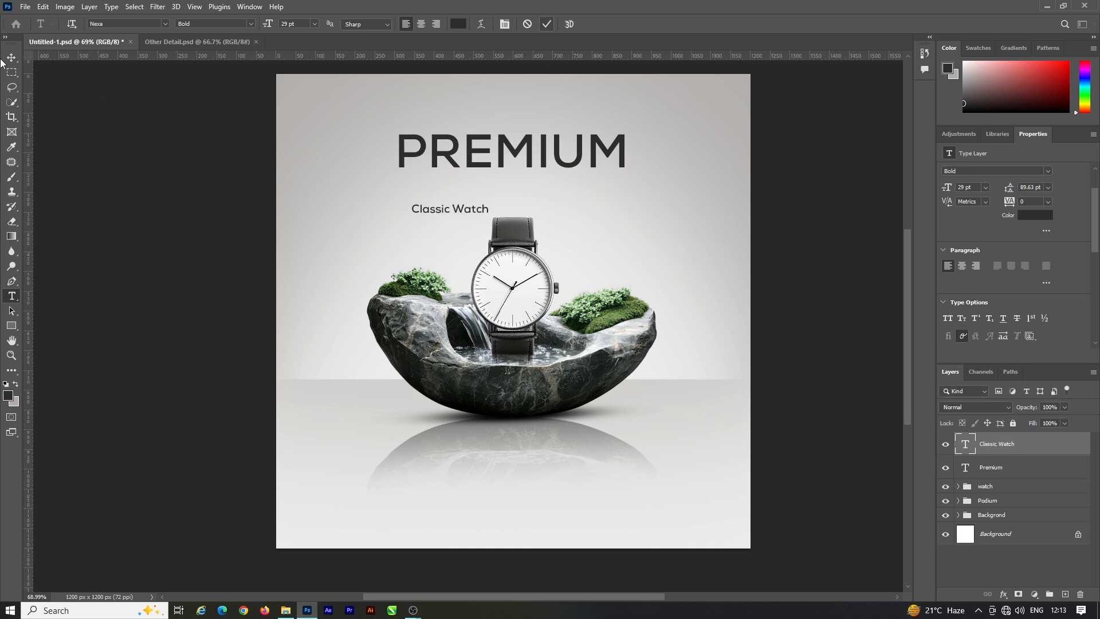
# Step: Centre the "Classic Watch" line directly under the headline and enlarge it to 34.02 pt
pyautogui.press('v')
pyautogui.moveTo(470, 213); pyautogui.dragTo(560, 191)
pyautogui.hotkey('ctrl', 't')
pyautogui.press('Return')
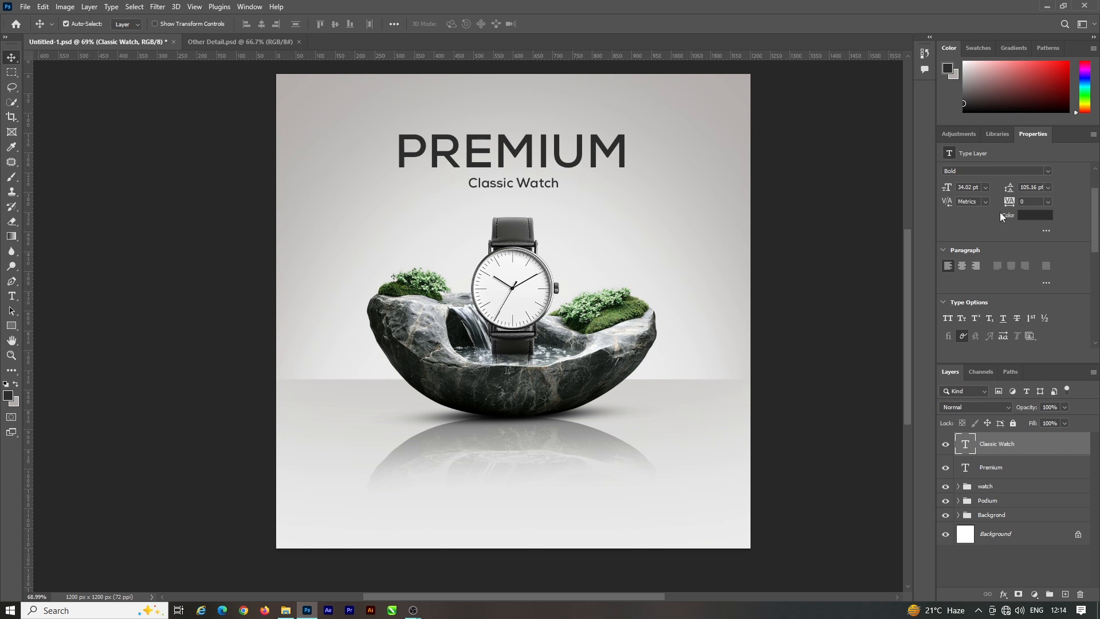
# Step: Set the "Classic Watch" line in all caps with 620 tracking and line up its left edge with the headline's
pyautogui.moveTo(1026, 200); pyautogui.dragTo(1034, 199)
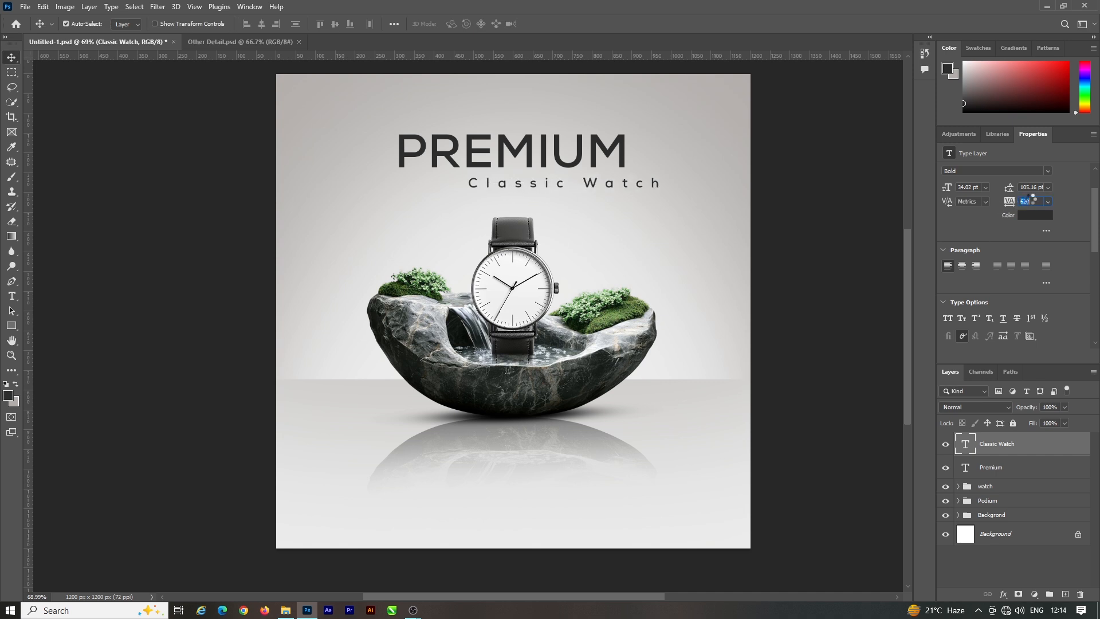
pyautogui.moveTo(594, 178); pyautogui.dragTo(532, 197)
pyautogui.scroll(5, 539, 161)
pyautogui.scroll(-1, 974, 265)
pyautogui.click(946, 300)
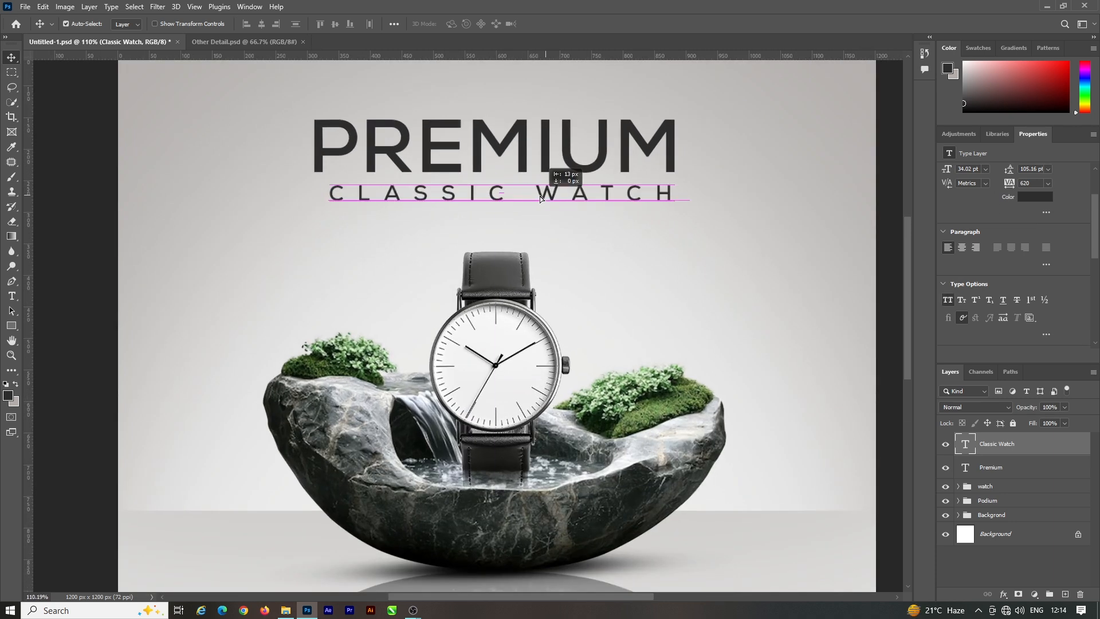
pyautogui.press('ctrl')
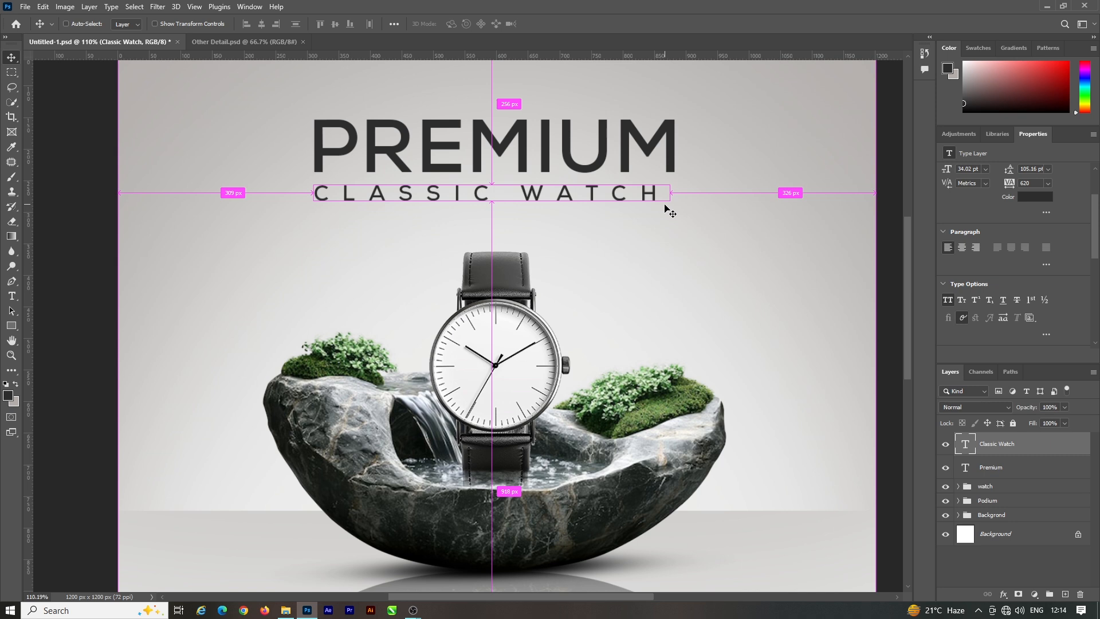
# Step: Resize the "Classic Watch" line to 32.06 pt and set its tracking to 780 so it spans the headline's width
pyautogui.hotkey('ctrl', 't')
pyautogui.moveTo(664, 204); pyautogui.dragTo(654, 203)
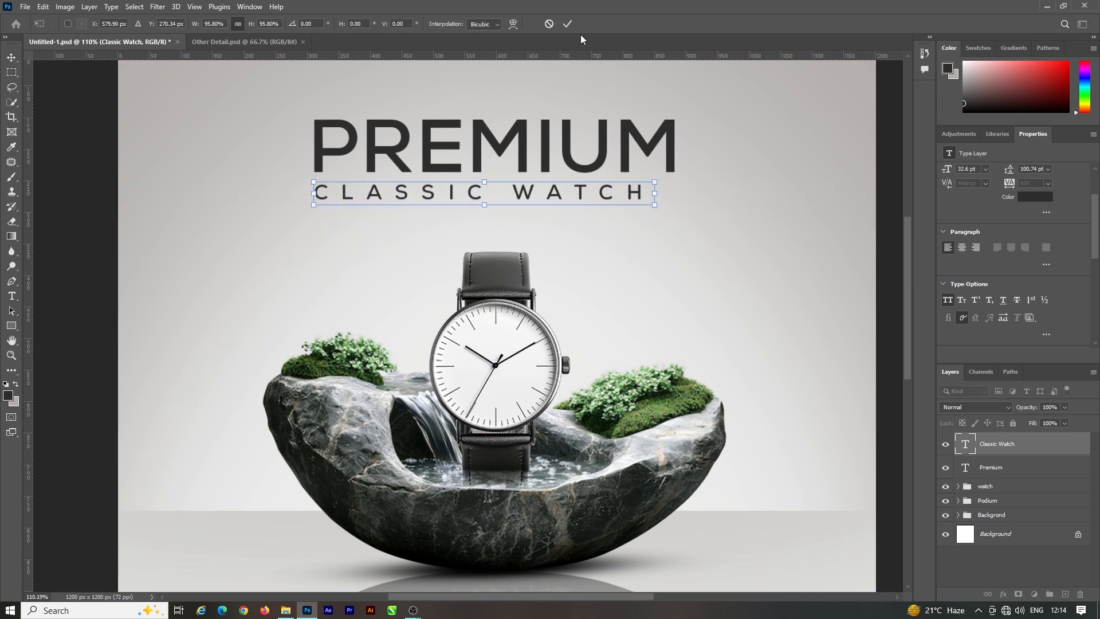
pyautogui.press('Return')
pyautogui.moveTo(1011, 184); pyautogui.dragTo(1017, 179)
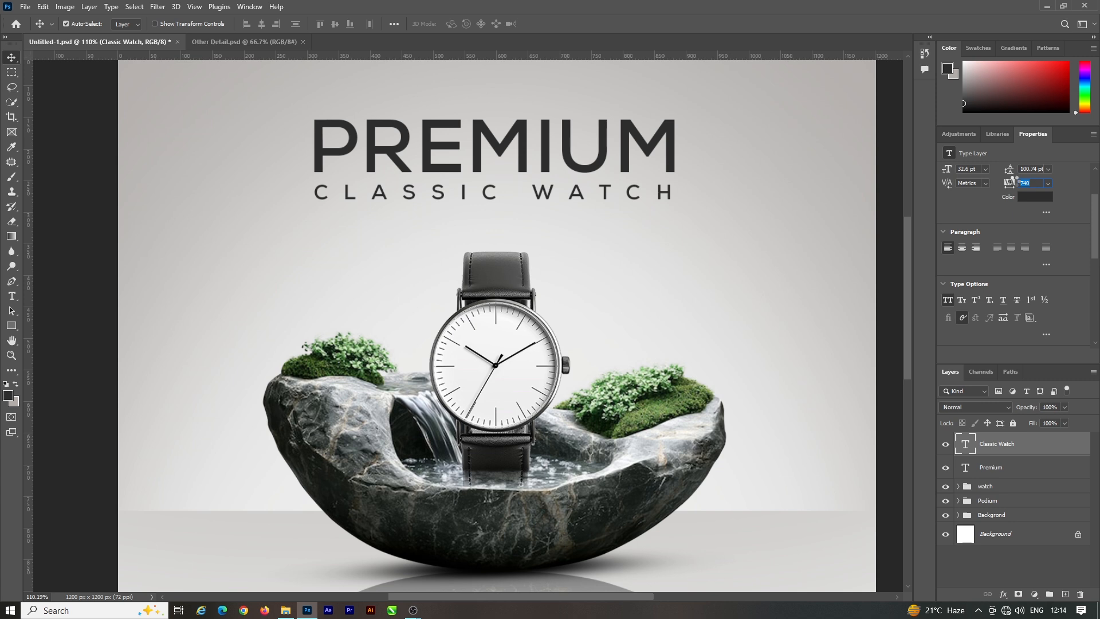
pyautogui.hotkey('ctrl', 't')
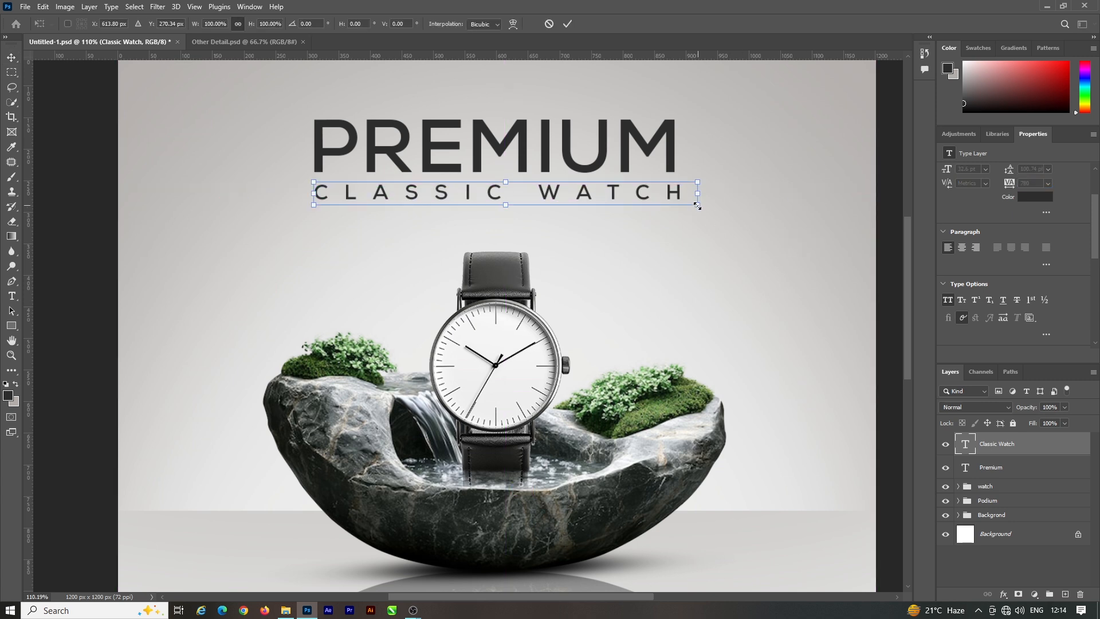
pyautogui.moveTo(697, 205); pyautogui.dragTo(692, 204)
pyautogui.click(567, 25)
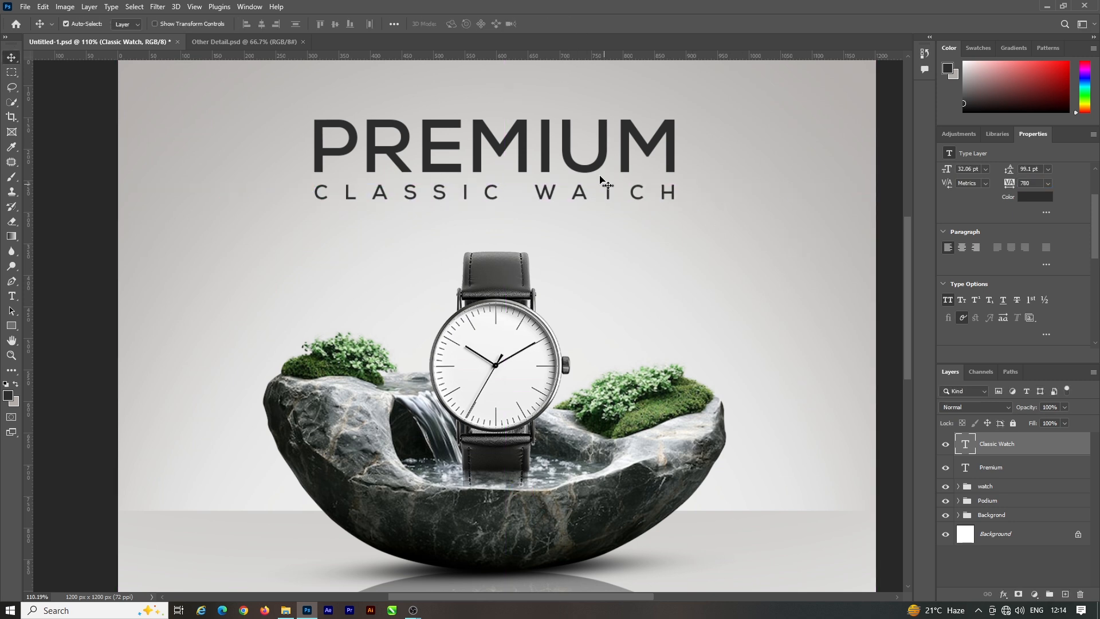
# Step: Move the "Premium" and "Classic Watch" lines down together, closer to the watch strap
pyautogui.keyDown('shift'); pyautogui.click(595, 170); pyautogui.keyUp('shift')
pyautogui.press('Down')
pyautogui.press('Down')
pyautogui.press('Down')
pyautogui.press('Down')
pyautogui.press('Down')
pyautogui.press('Down')
pyautogui.press('Down')
pyautogui.press('Down')
pyautogui.press('Down')
pyautogui.press('Down')
pyautogui.press('Down')
pyautogui.press('Down')
pyautogui.press('Down')
pyautogui.press('Down')
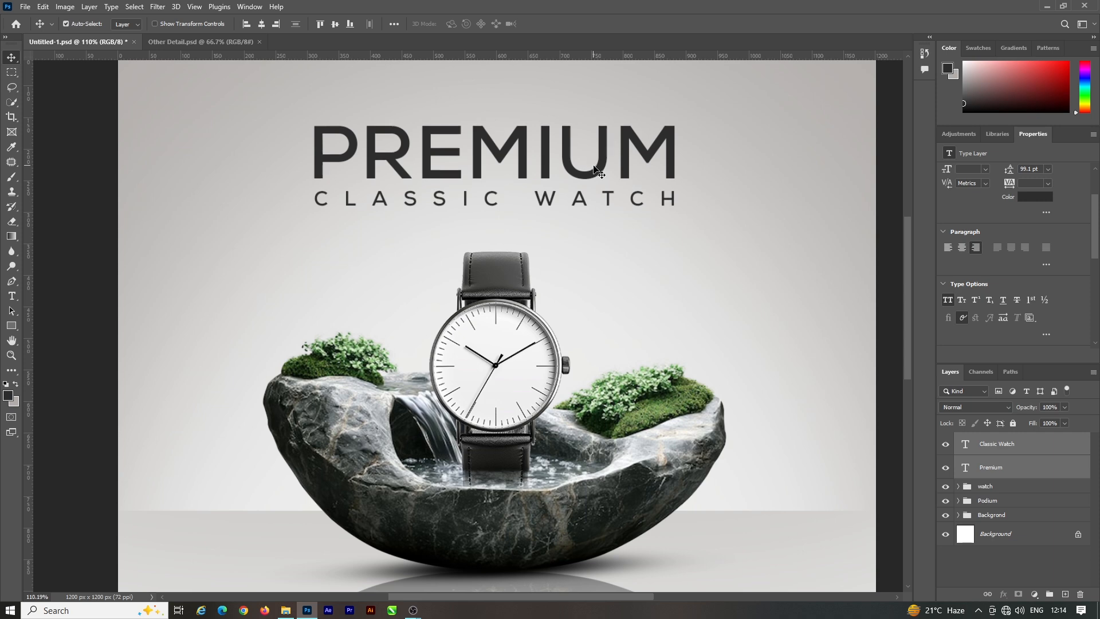
pyautogui.press('Down')
pyautogui.press('Down')
pyautogui.press('Down')
pyautogui.press('Down')
pyautogui.press('Down')
pyautogui.press('Down')
pyautogui.press('Down')
pyautogui.press('Down')
pyautogui.press('Down')
pyautogui.press('Down')
pyautogui.press('Down')
pyautogui.press('Down')
pyautogui.press('Down')
pyautogui.press('Down')
pyautogui.press('Down')
pyautogui.press('Down')
pyautogui.press('Down')
pyautogui.press('Down')
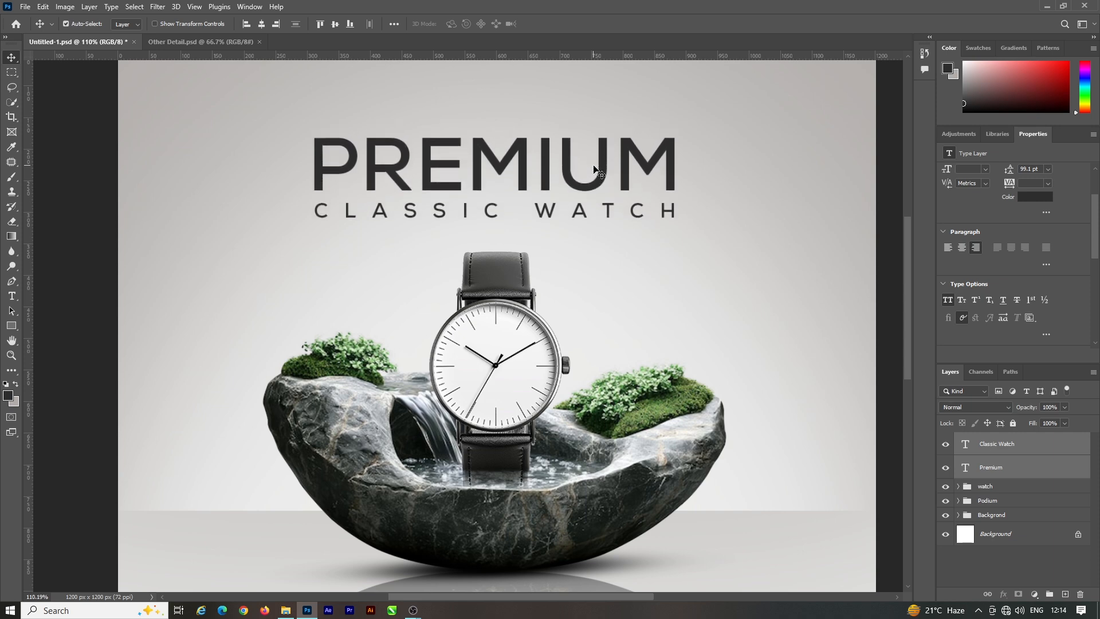
pyautogui.scroll(-5, 517, 162)
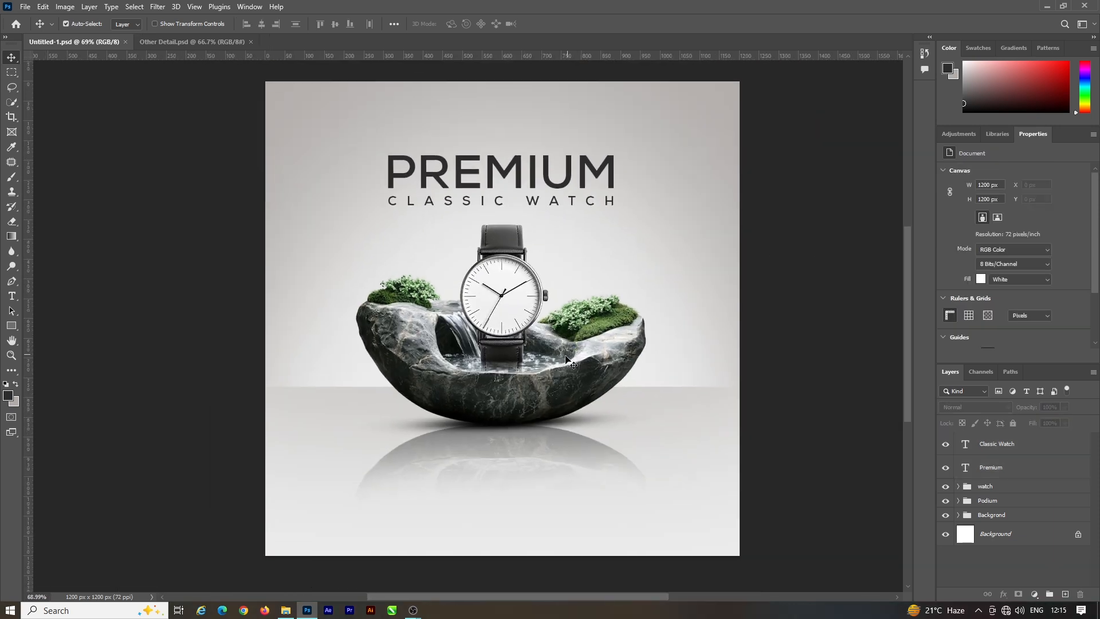
# Step: Add a line of Lorem ipsum placeholder text in Myriad Pro 14 pt below the fountain, coloured dark grey like the headline
pyautogui.click(9, 303)
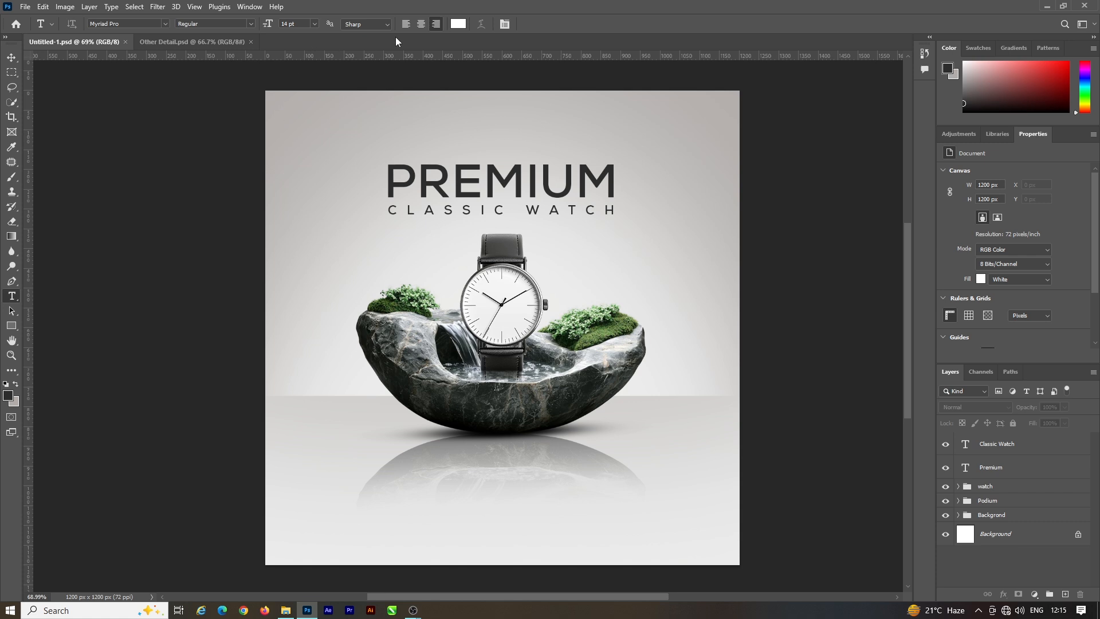
pyautogui.click(459, 23)
pyautogui.click(497, 174)
pyautogui.click(655, 338)
pyautogui.click(468, 477)
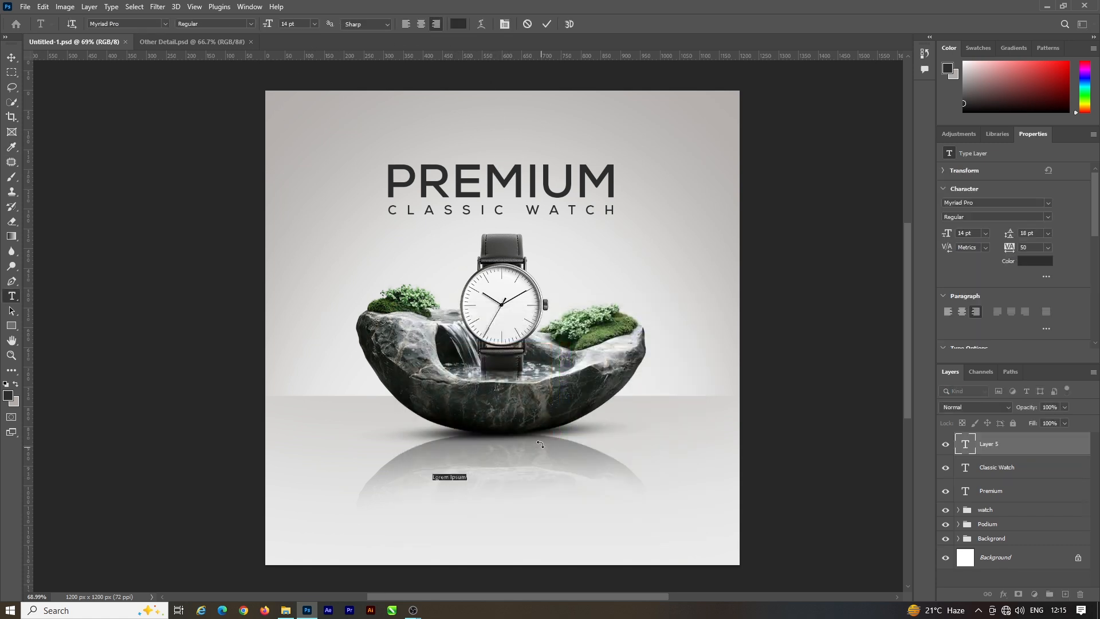
pyautogui.click(547, 24)
pyautogui.scroll(1, 458, 475)
pyautogui.click(11, 57)
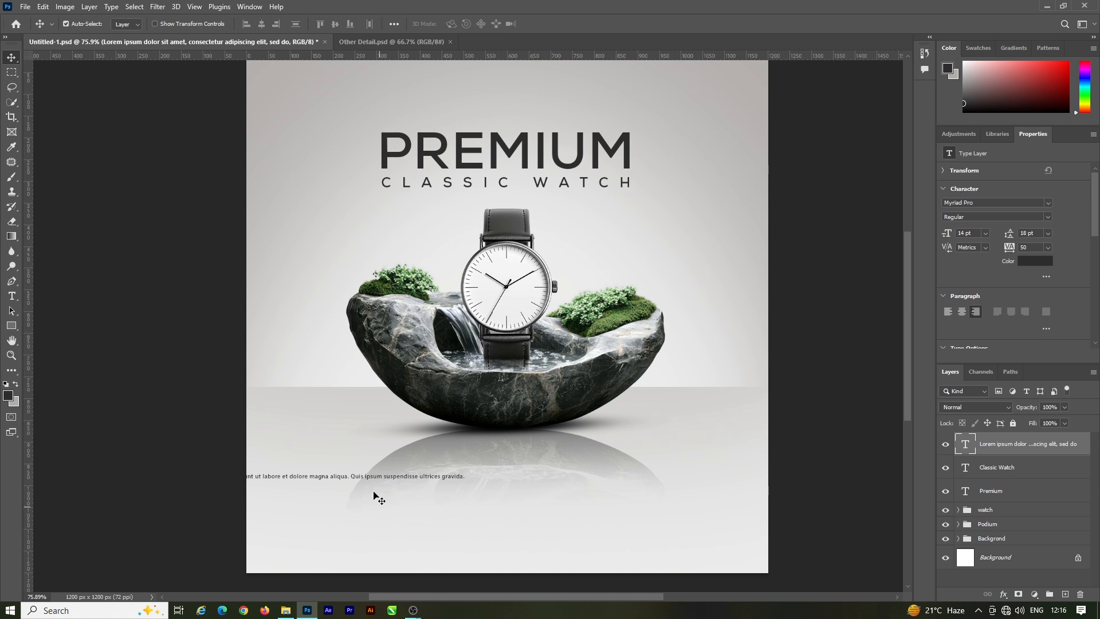
# Step: Centre-align the Lorem ipsum text and move it over the reflection below the fountain
pyautogui.moveTo(384, 480); pyautogui.dragTo(543, 455)
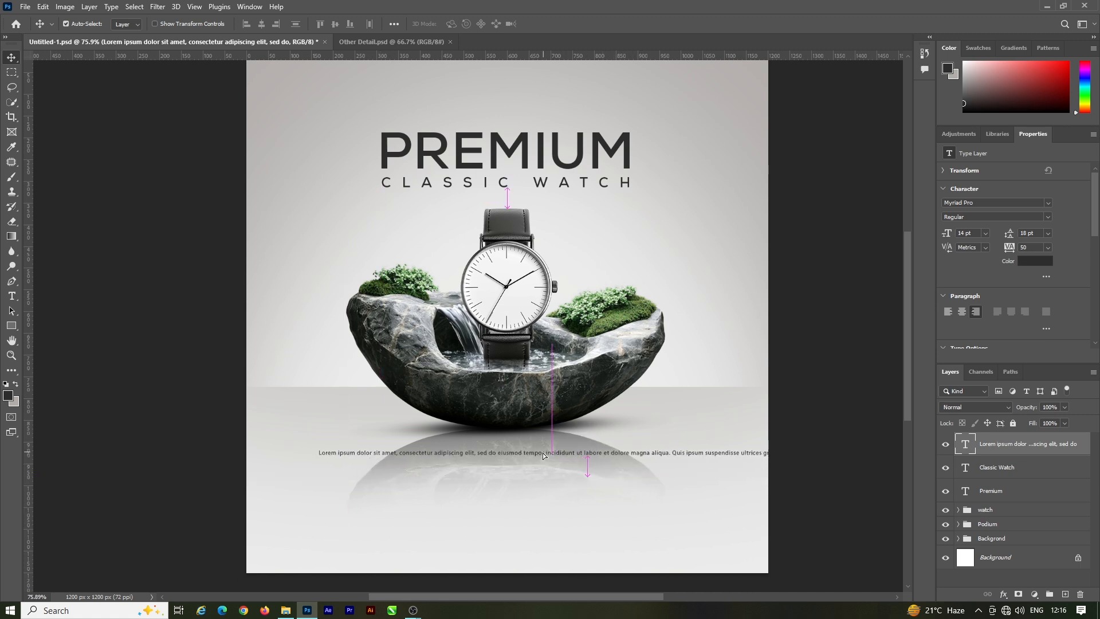
pyautogui.doubleClick(494, 454)
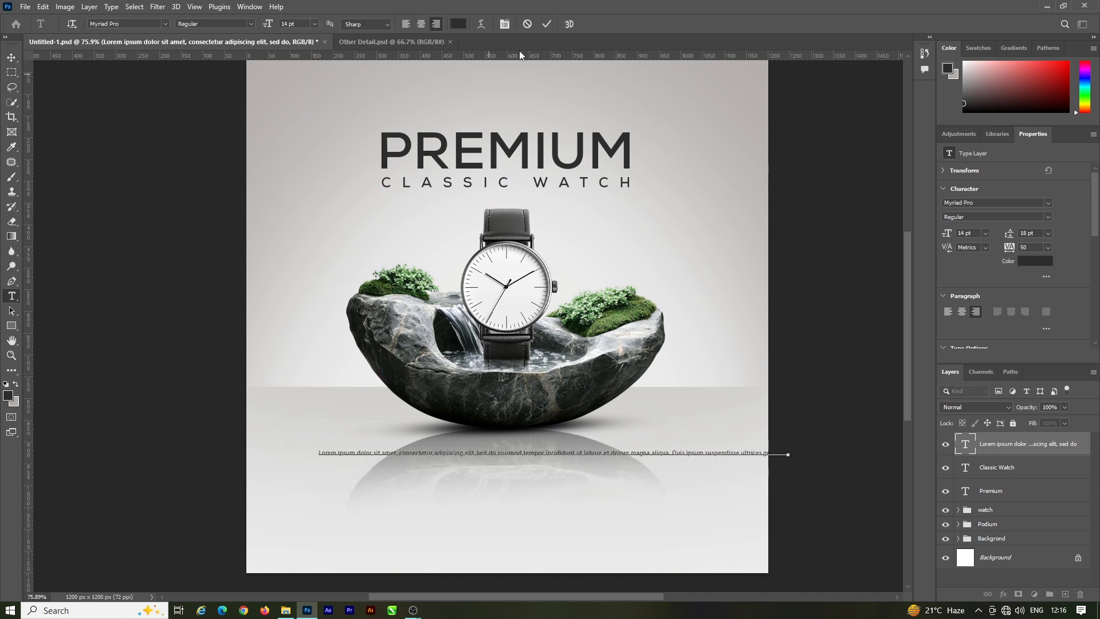
pyautogui.click(546, 24)
pyautogui.press('v')
pyautogui.click(964, 312)
pyautogui.moveTo(710, 453); pyautogui.dragTo(482, 467)
# Step: Break the Lorem ipsum text into three lines, after "adipiscing elit," and after "et dolore"
pyautogui.doubleClick(483, 468)
pyautogui.click(486, 467)
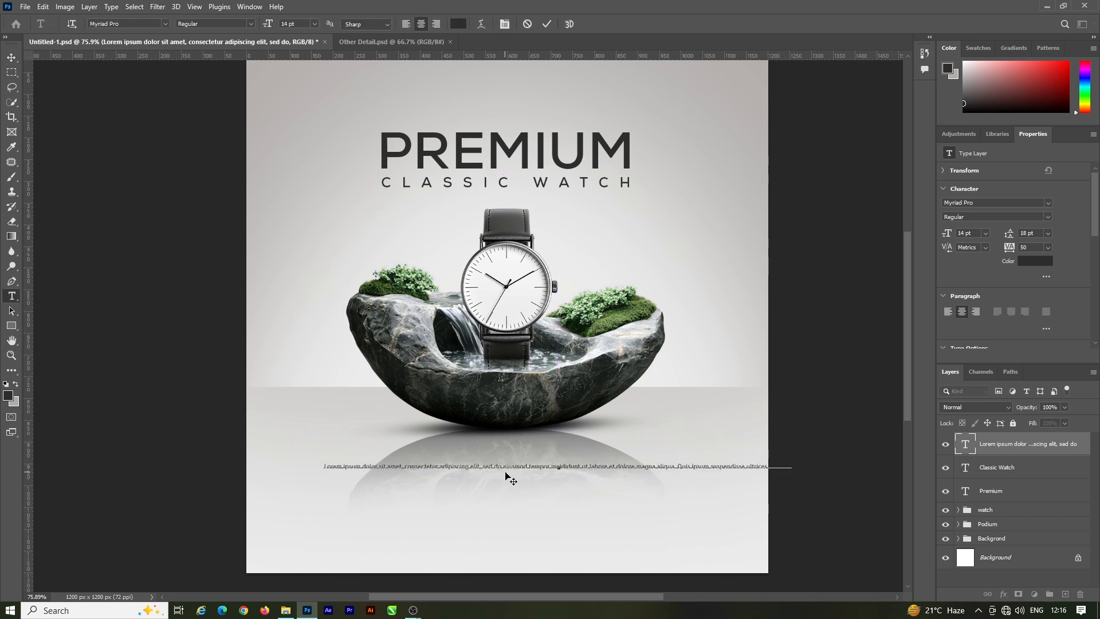
pyautogui.press('Return')
pyautogui.click(559, 473)
pyautogui.press('Return')
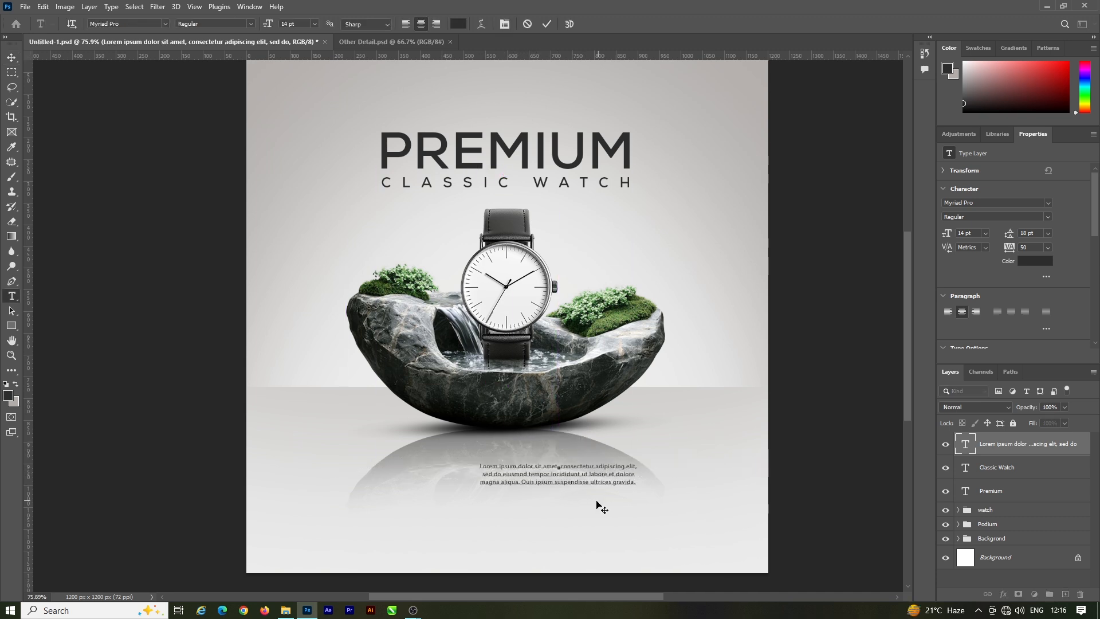
pyautogui.hotkey('ctrl', 'Return')
# Step: Enlarge the Lorem ipsum paragraph to 18.71 pt and centre it below the fountain
pyautogui.press('v')
pyautogui.moveTo(611, 477); pyautogui.dragTo(550, 471)
pyautogui.hotkey('ctrl', 't')
pyautogui.click(567, 24)
pyautogui.scroll(2, 538, 460)
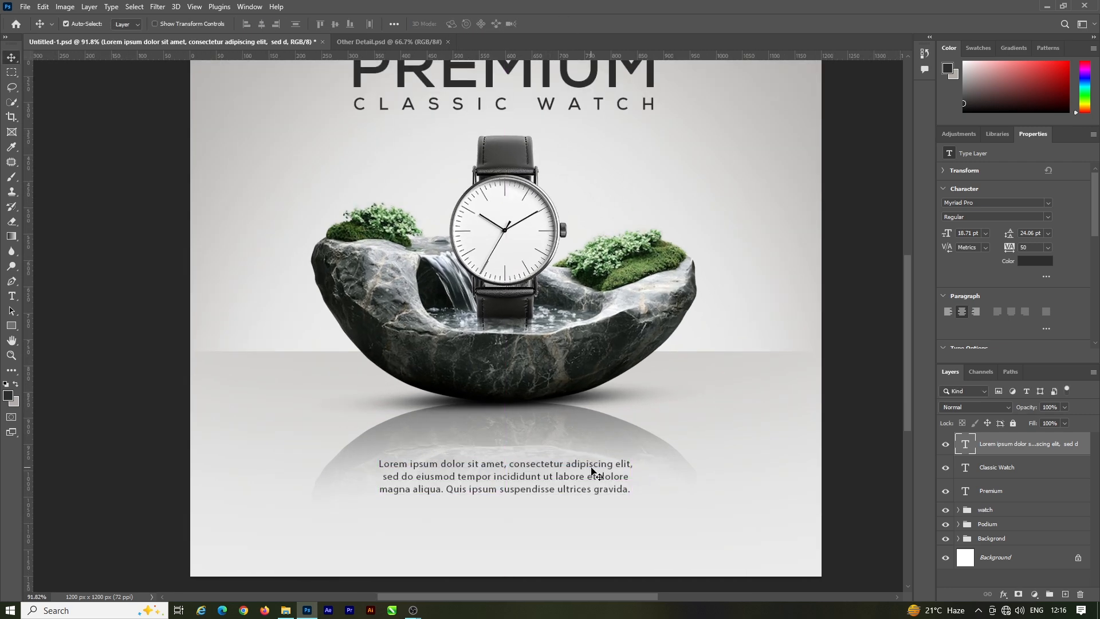
# Step: Remove the stray spaces at the ends of the paragraph's first two lines
pyautogui.press('t')
pyautogui.click(635, 465)
pyautogui.press('BackSpace')
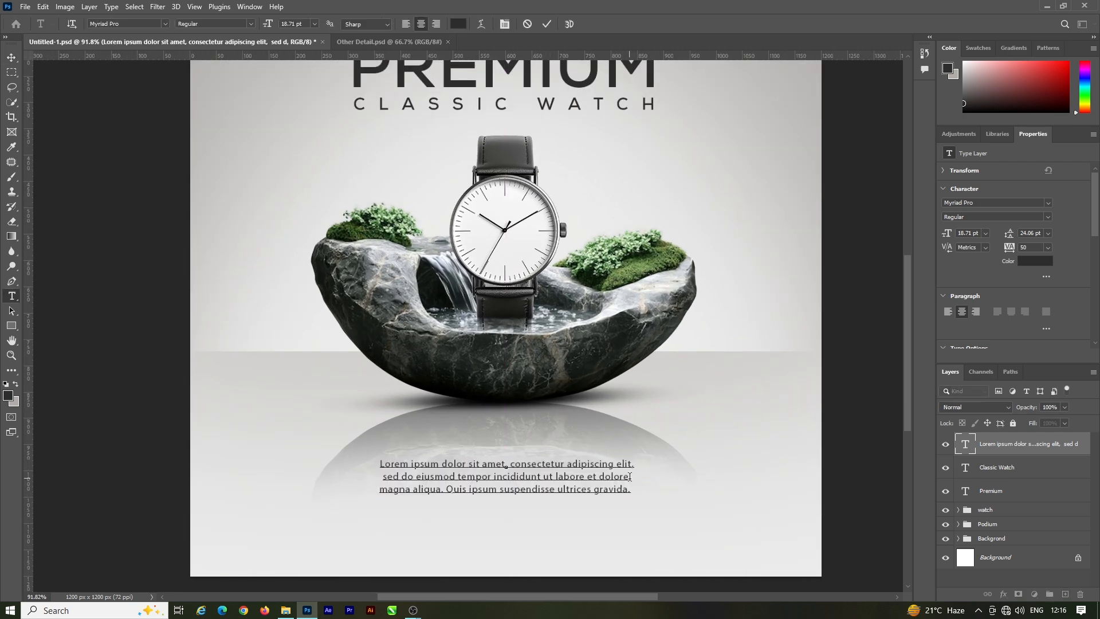
pyautogui.press('BackSpace')
pyautogui.click(548, 25)
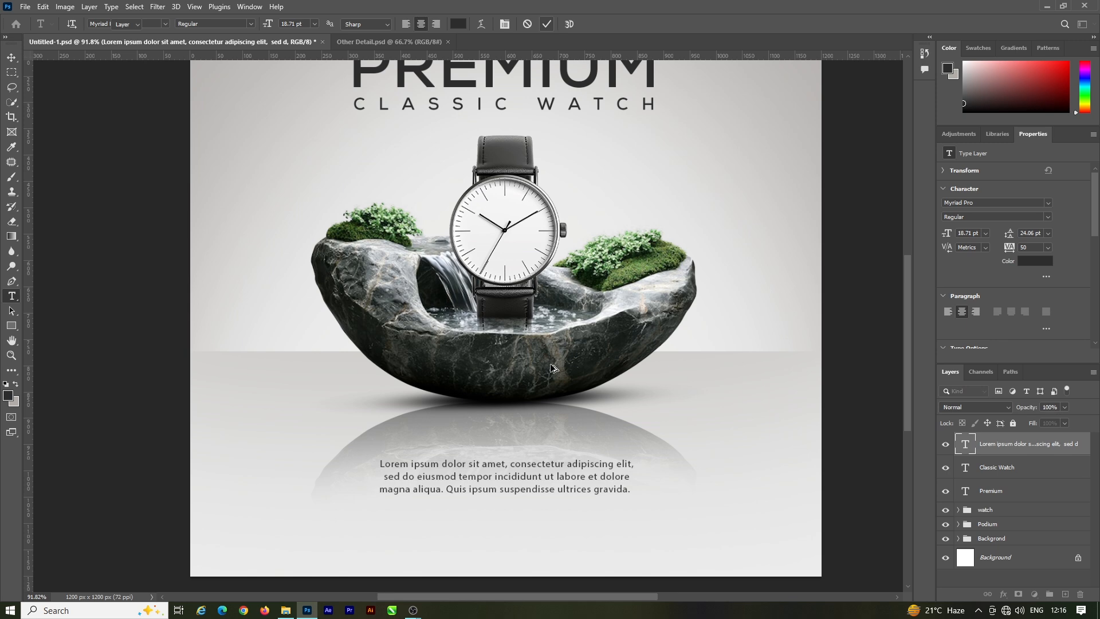
# Step: Set the Lorem ipsum paragraph's font to Poppins Regular and save the document
pyautogui.press('v')
pyautogui.moveTo(559, 475); pyautogui.dragTo(556, 451)
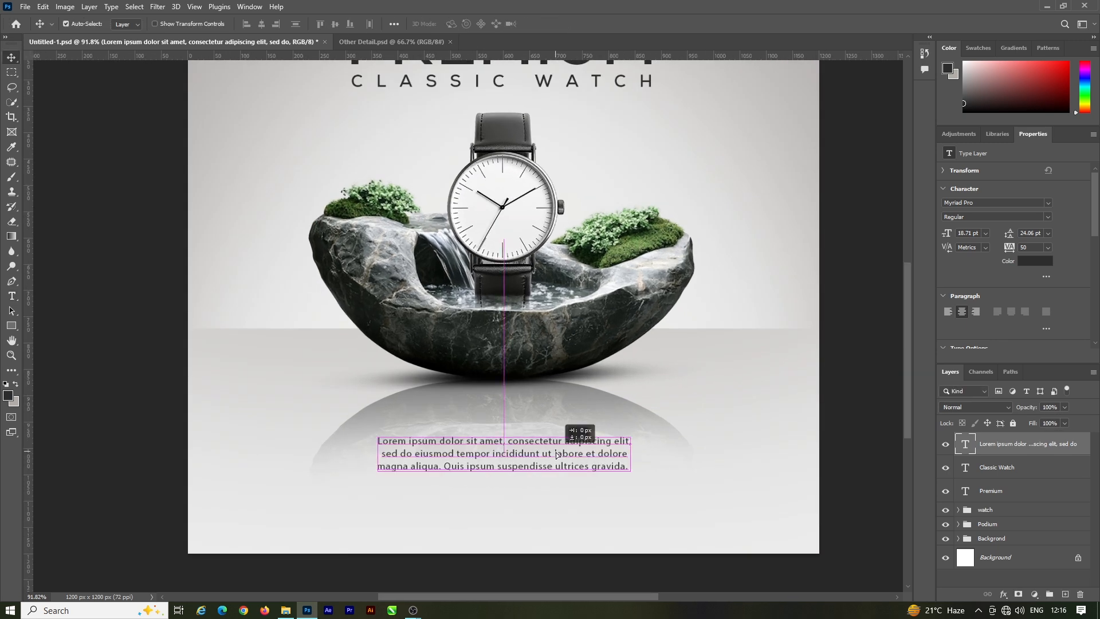
pyautogui.click(991, 203)
pyautogui.write('pop')
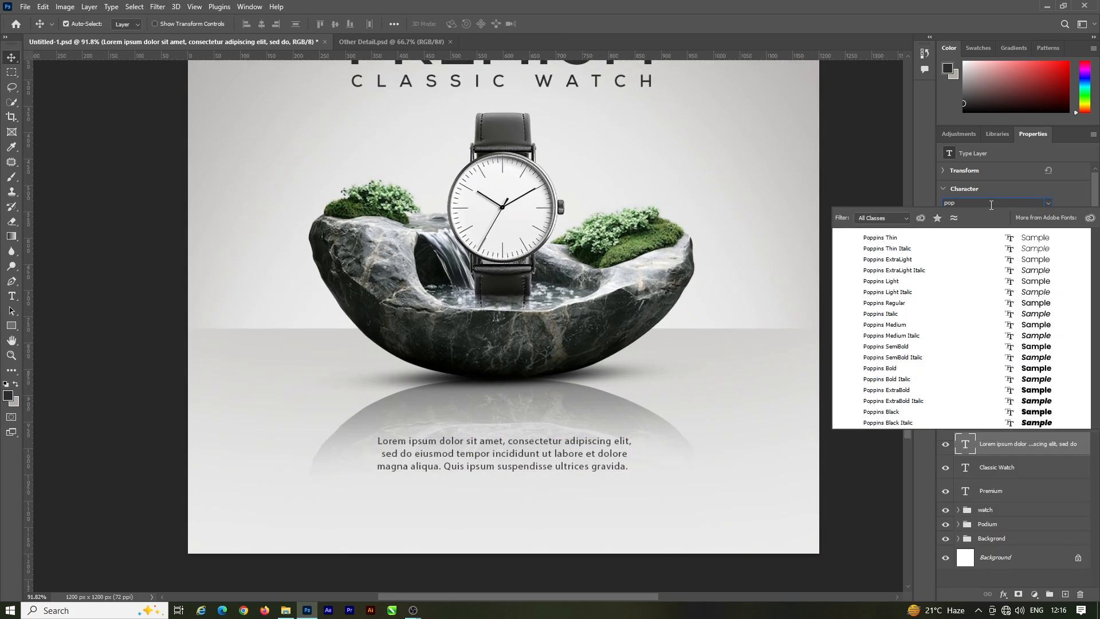
pyautogui.click(1034, 304)
pyautogui.moveTo(605, 459); pyautogui.dragTo(605, 455)
pyautogui.scroll(-3, 605, 455)
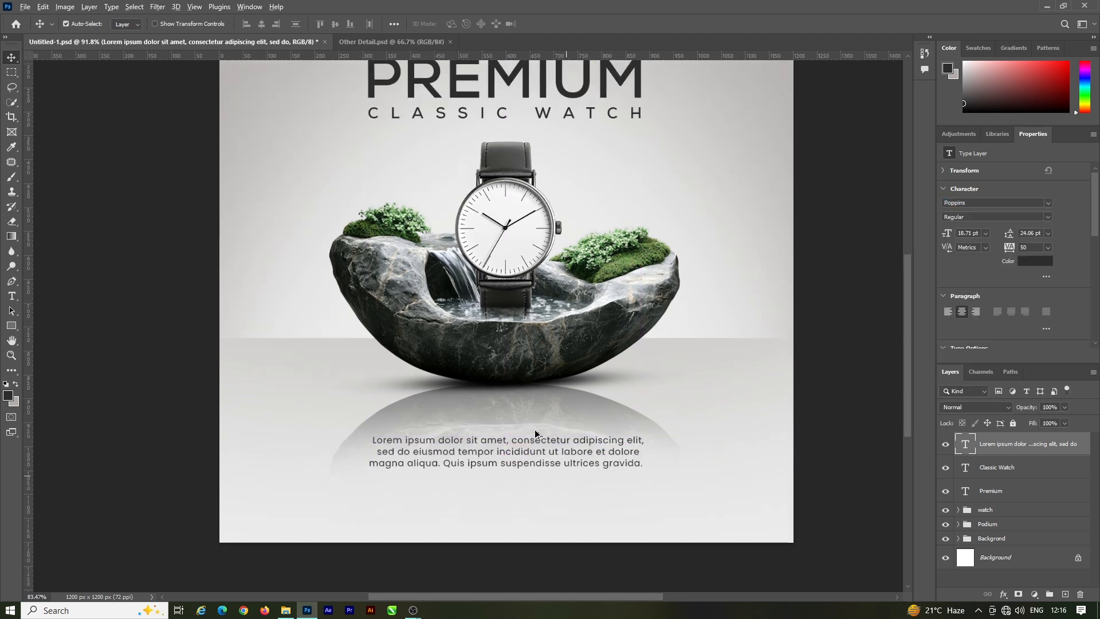
pyautogui.hotkey('ctrl', 's')
pyautogui.scroll(1, 550, 457)
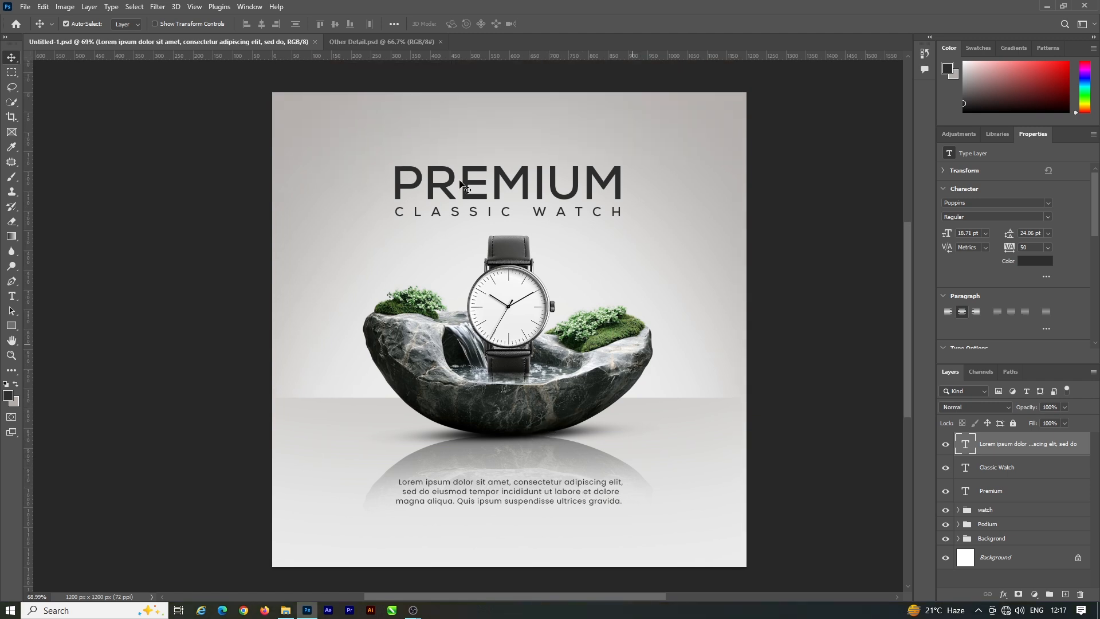
# Step: Group the three text layers and name the group "heading"
pyautogui.keyDown('shift'); pyautogui.click(1009, 491); pyautogui.keyUp('shift')
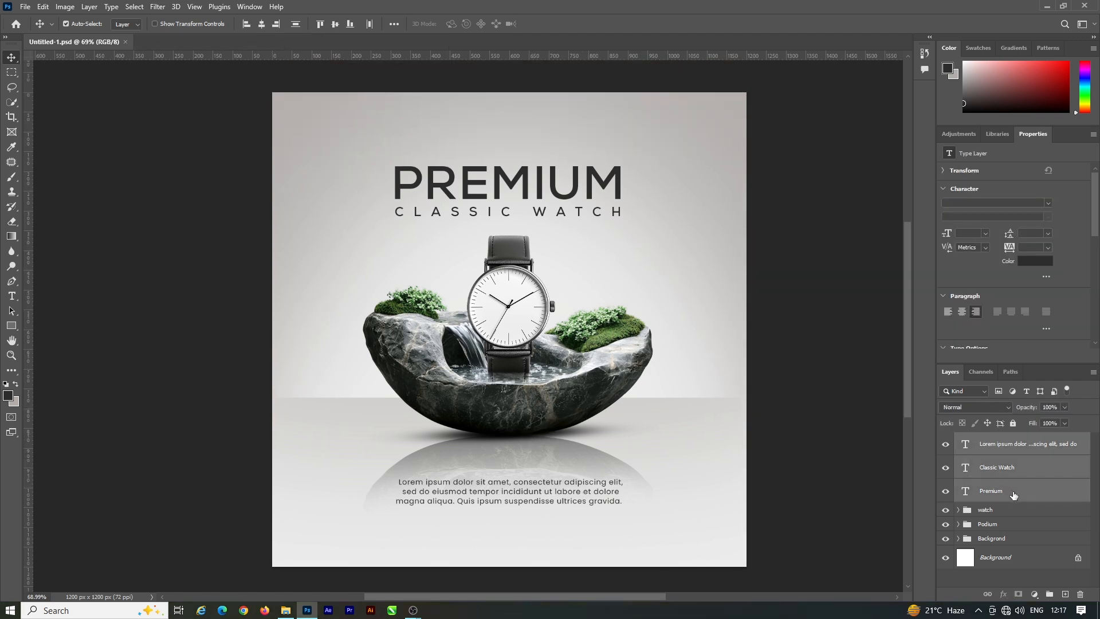
pyautogui.hotkey('ctrl', 'g')
pyautogui.doubleClick(990, 440)
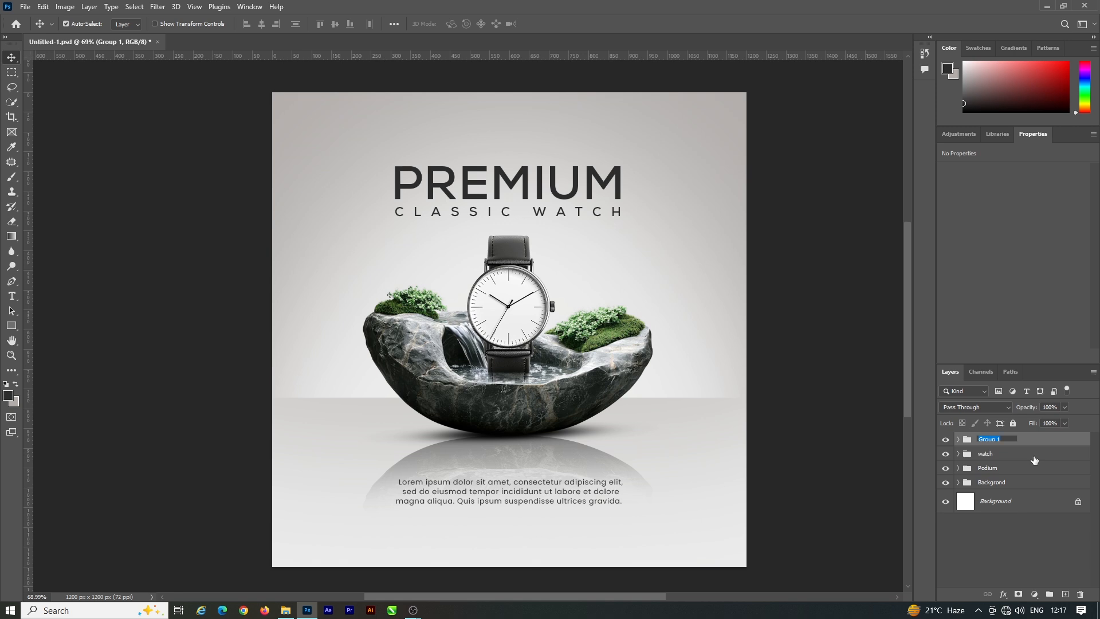
pyautogui.write('heading')
pyautogui.press('Return')
pyautogui.click(837, 411)
pyautogui.scroll(-1, 541, 392)
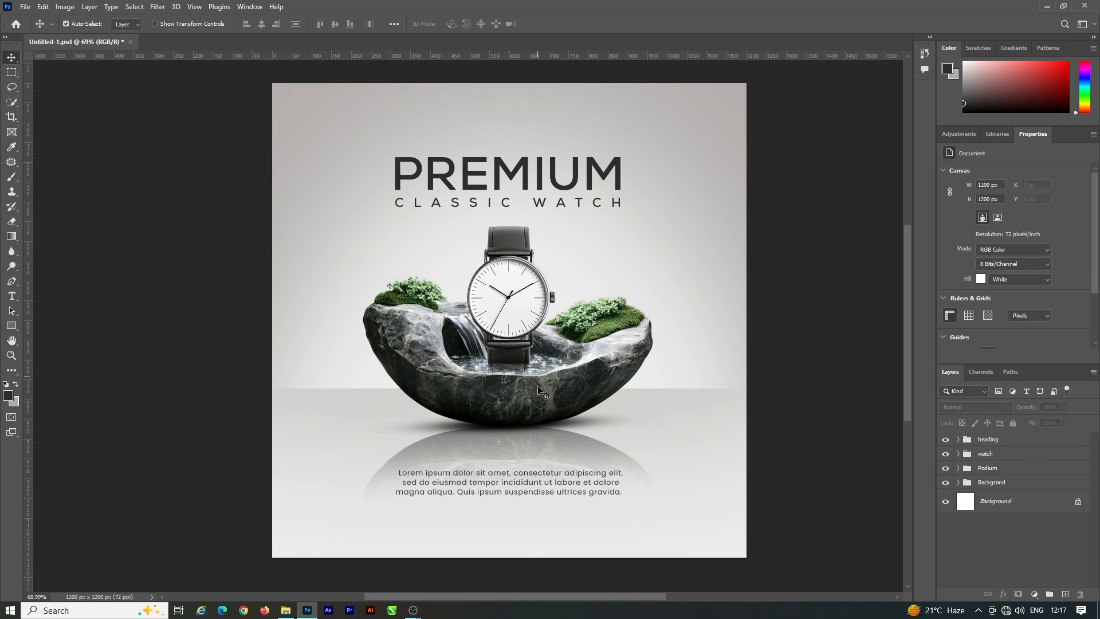
# Step: Paste the Logo, Follow-us, Button and Contact-Text groups into the ad and scale them to 114.06% so they sit near the canvas corners
pyautogui.scroll(1, 541, 392)
pyautogui.hotkey('ctrl', 'v')
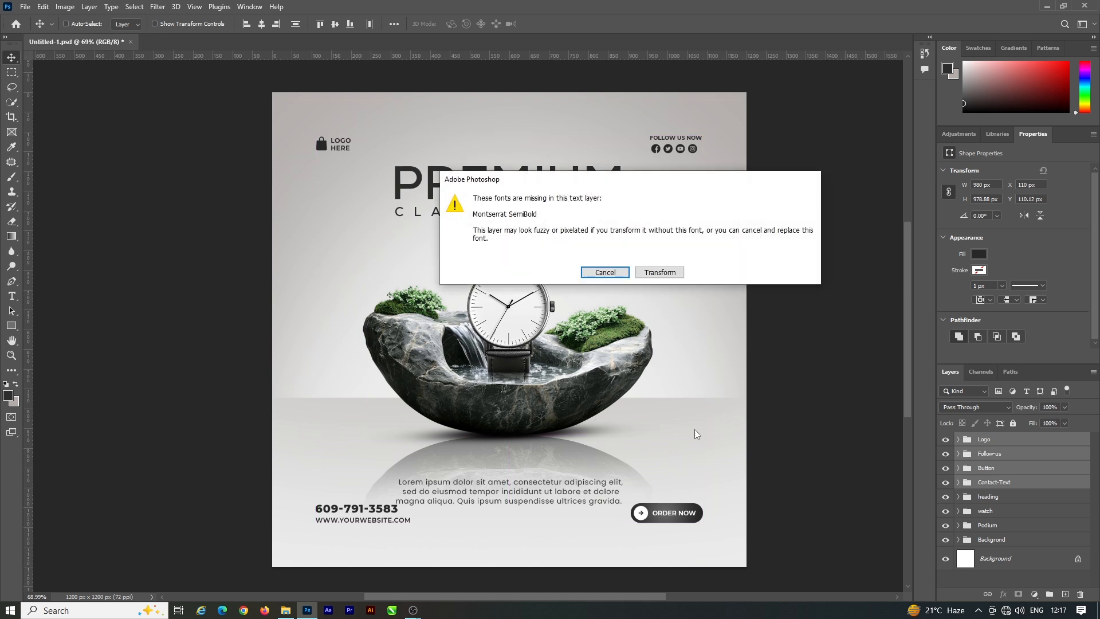
pyautogui.click(659, 272)
pyautogui.moveTo(704, 524); pyautogui.dragTo(733, 550)
pyautogui.click(568, 25)
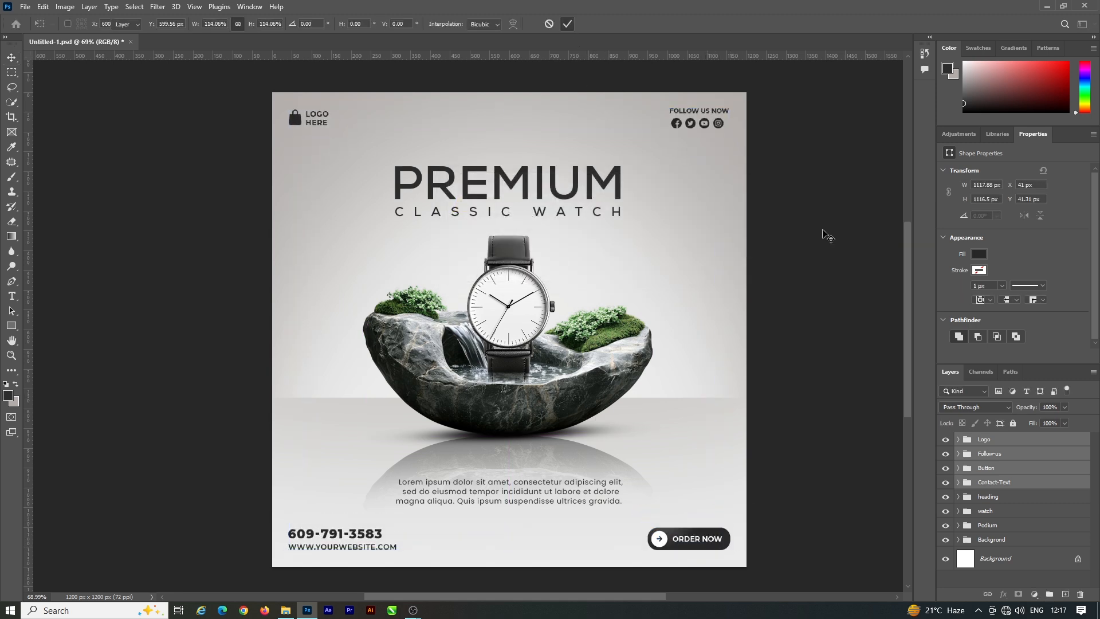
pyautogui.click(857, 263)
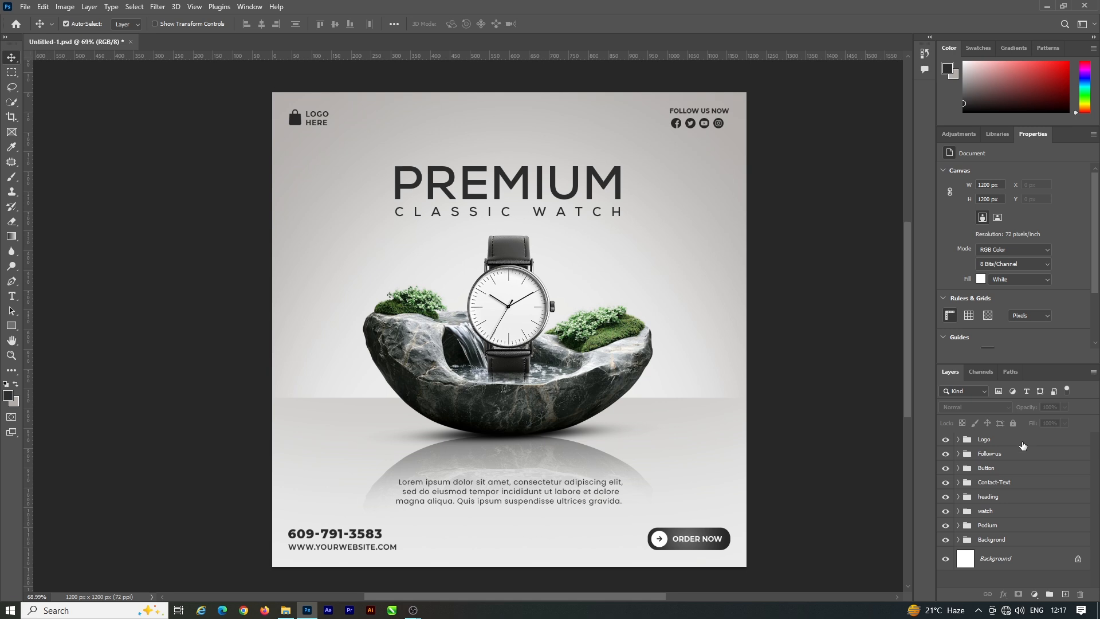
# Step: On a merged copy of all visible layers, set Camera Raw exposure +0.55, contrast -13, highlights +17, shadows -22, whites +13, blacks -9 and texture +5
pyautogui.hotkey('ctrl', 'shift', 'alt', 'e')
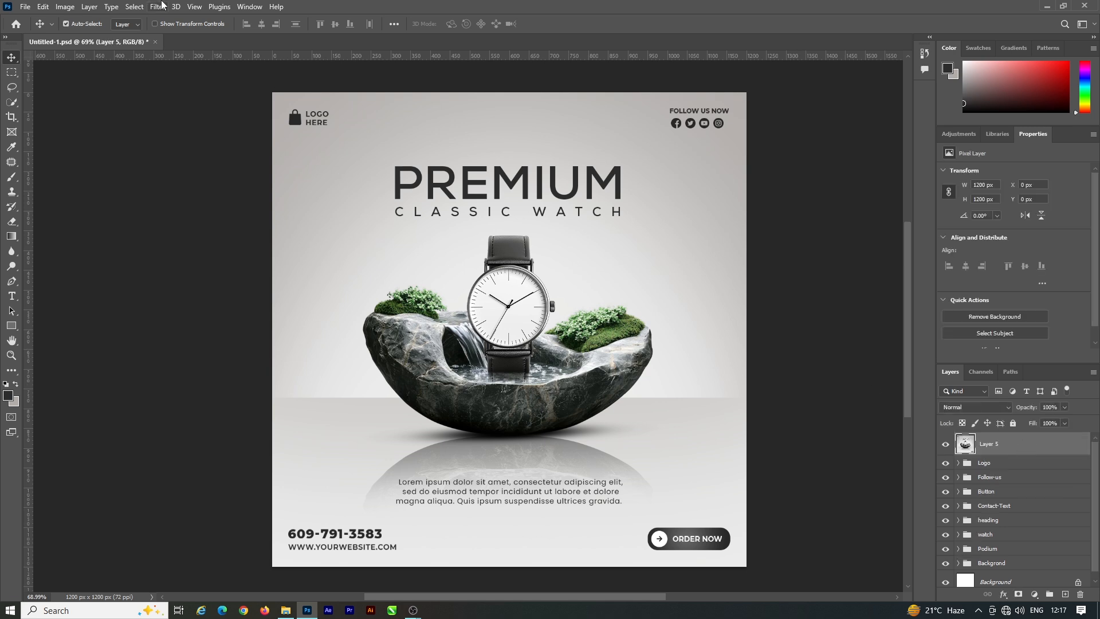
pyautogui.click(158, 6)
pyautogui.click(219, 95)
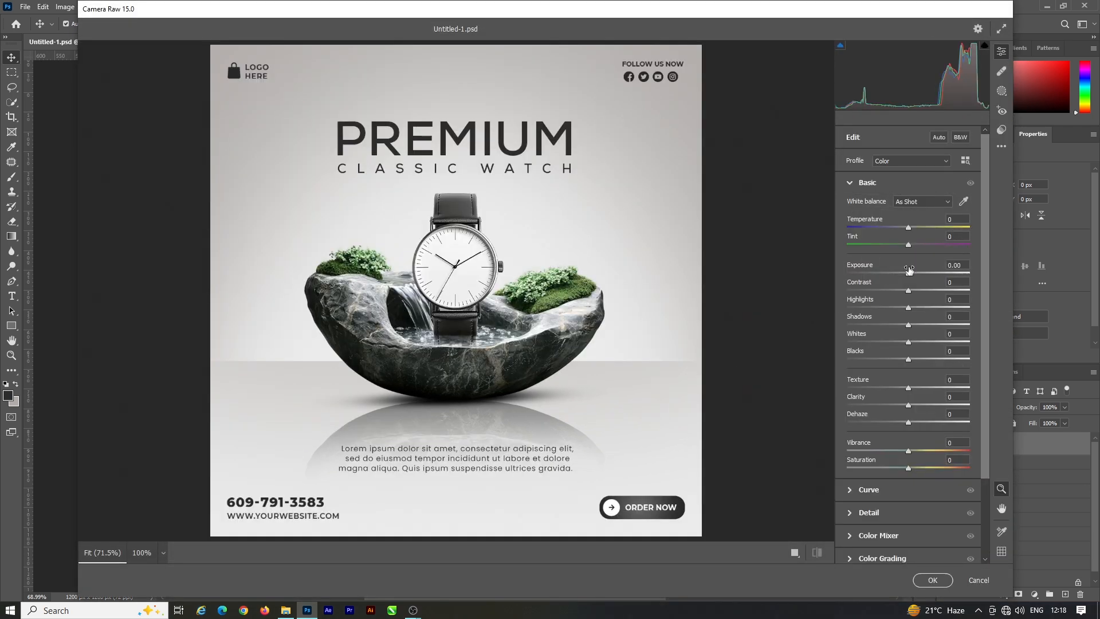
pyautogui.moveTo(909, 268); pyautogui.dragTo(903, 360)
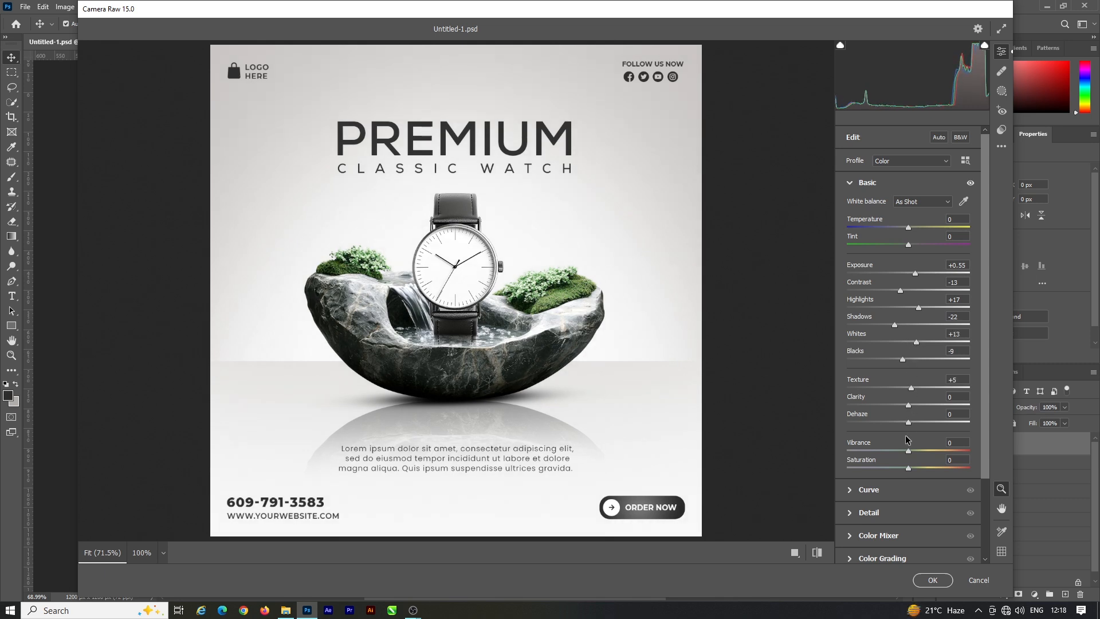
# Step: Set clarity to +3 and dehaze to +6, slightly raise the colour saturation, then apply the filter and compare the image with and without it
pyautogui.moveTo(908, 423); pyautogui.dragTo(910, 405)
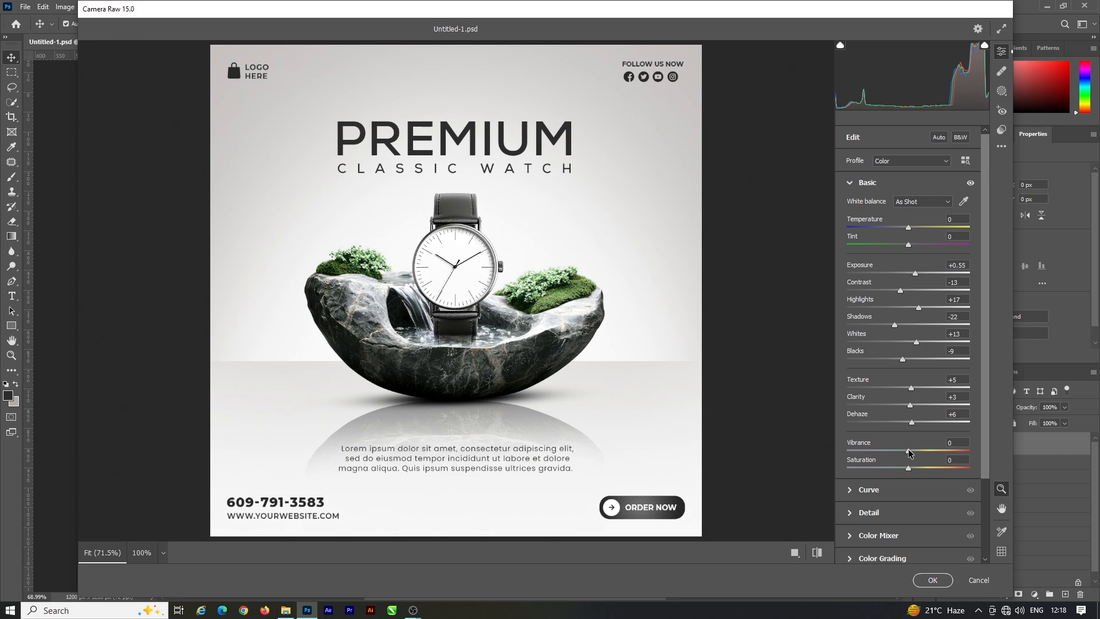
pyautogui.moveTo(909, 453); pyautogui.dragTo(914, 468)
pyautogui.click(929, 581)
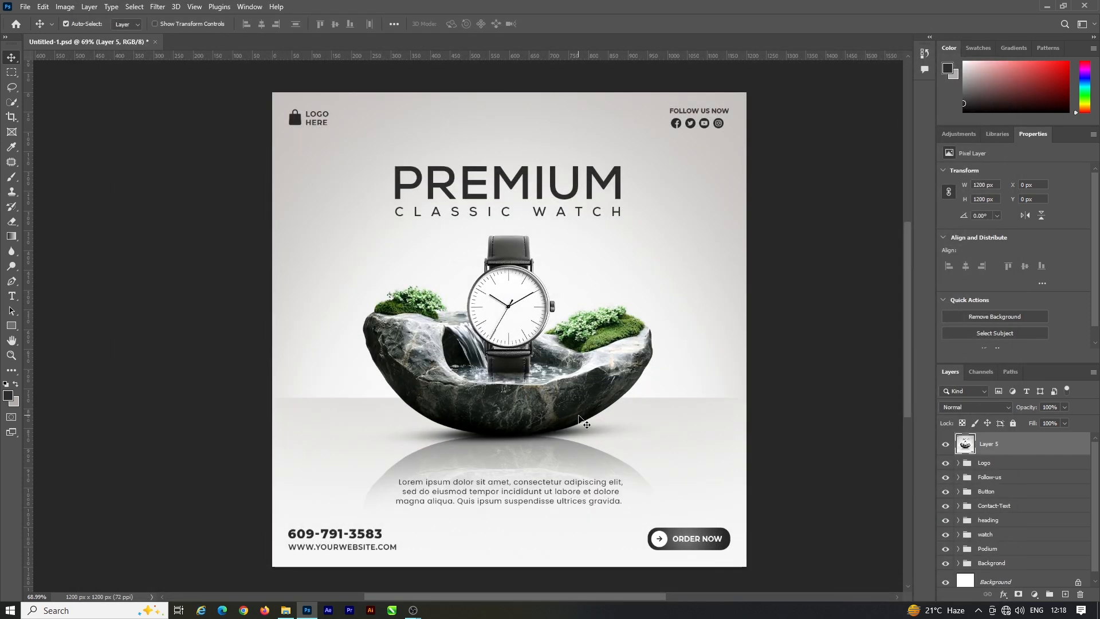
pyautogui.click(944, 446)
pyautogui.click(944, 445)
pyautogui.click(788, 430)
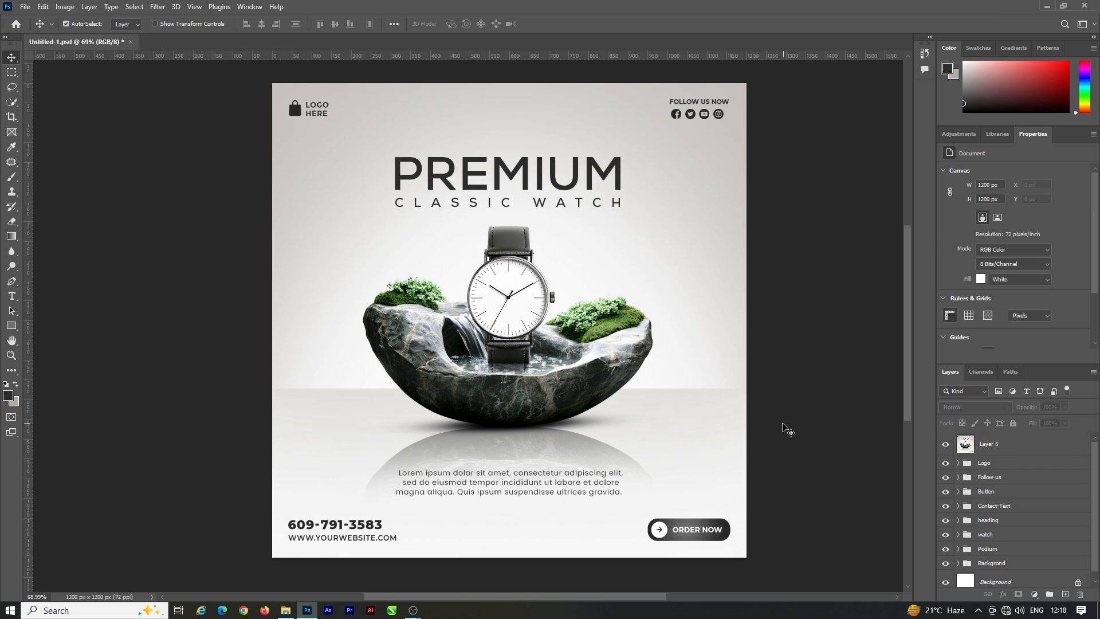